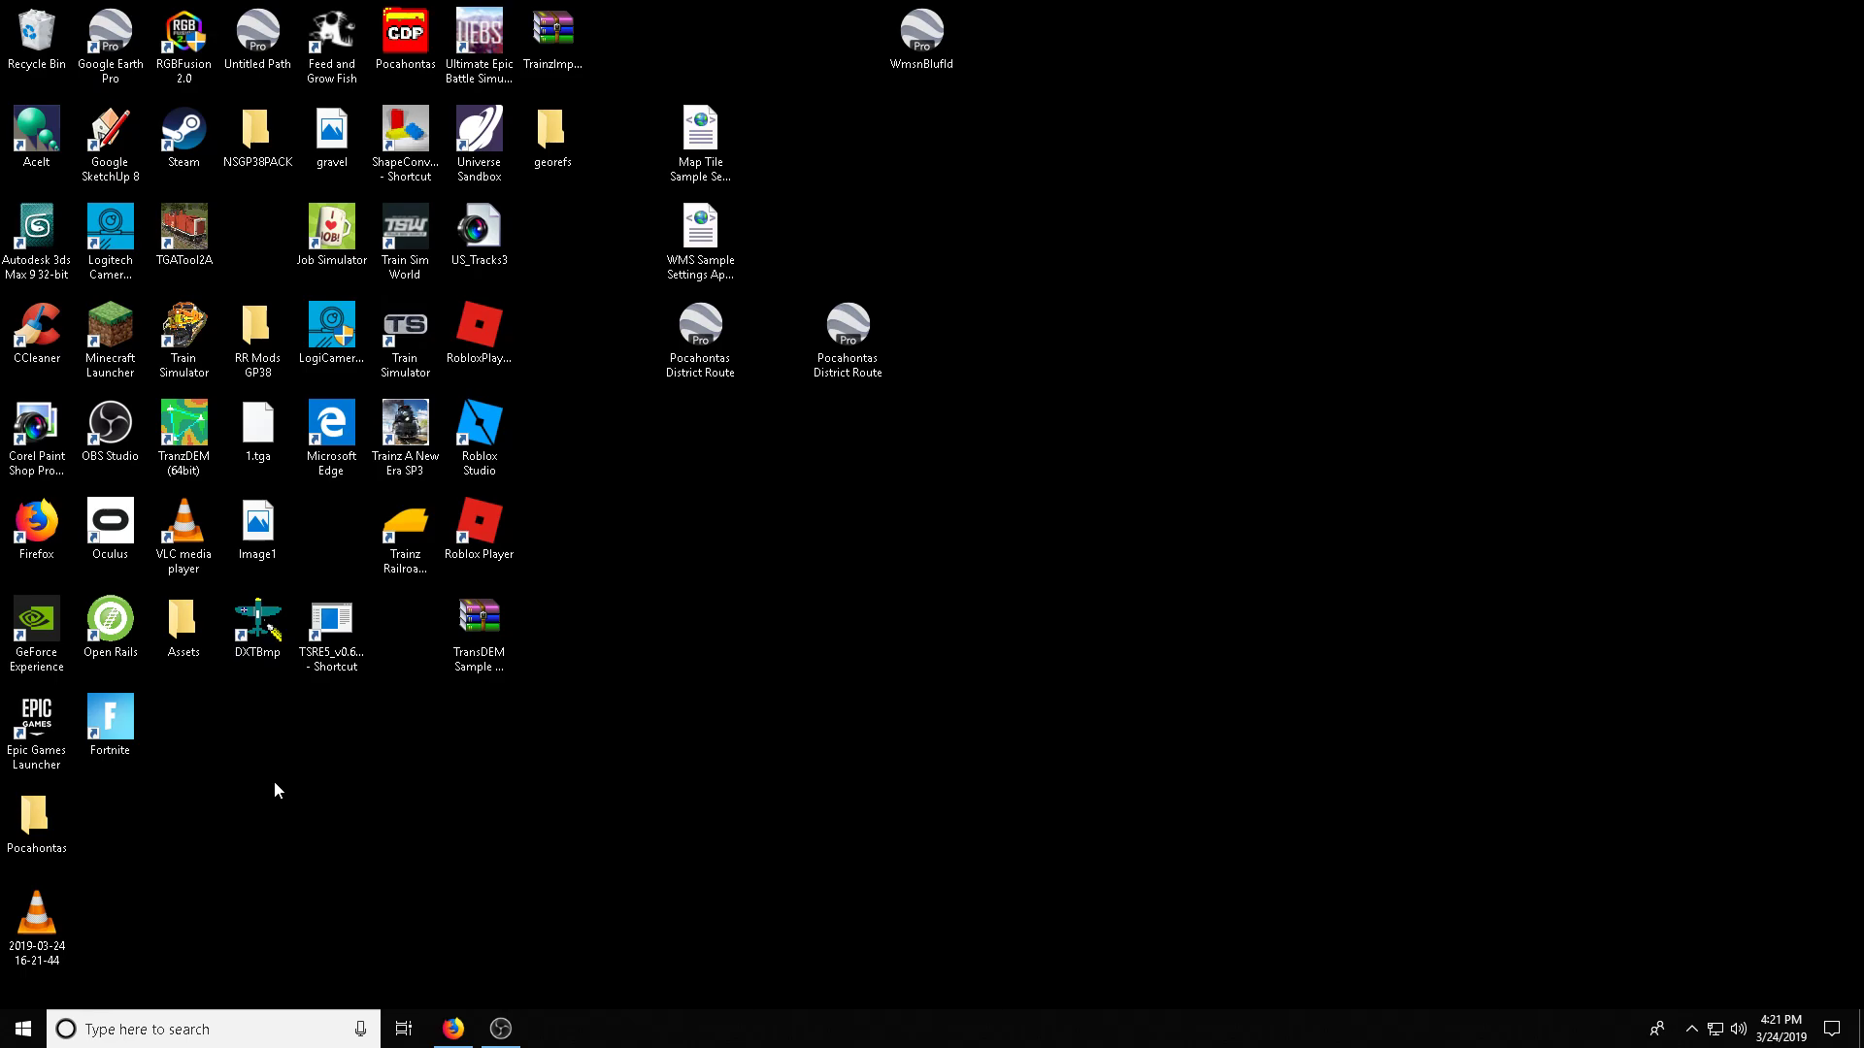
# Switch to Firefox and open the ORTS-MG 3.7 release download page from the project's GitHub search result.
pyautogui.click(448, 1024)
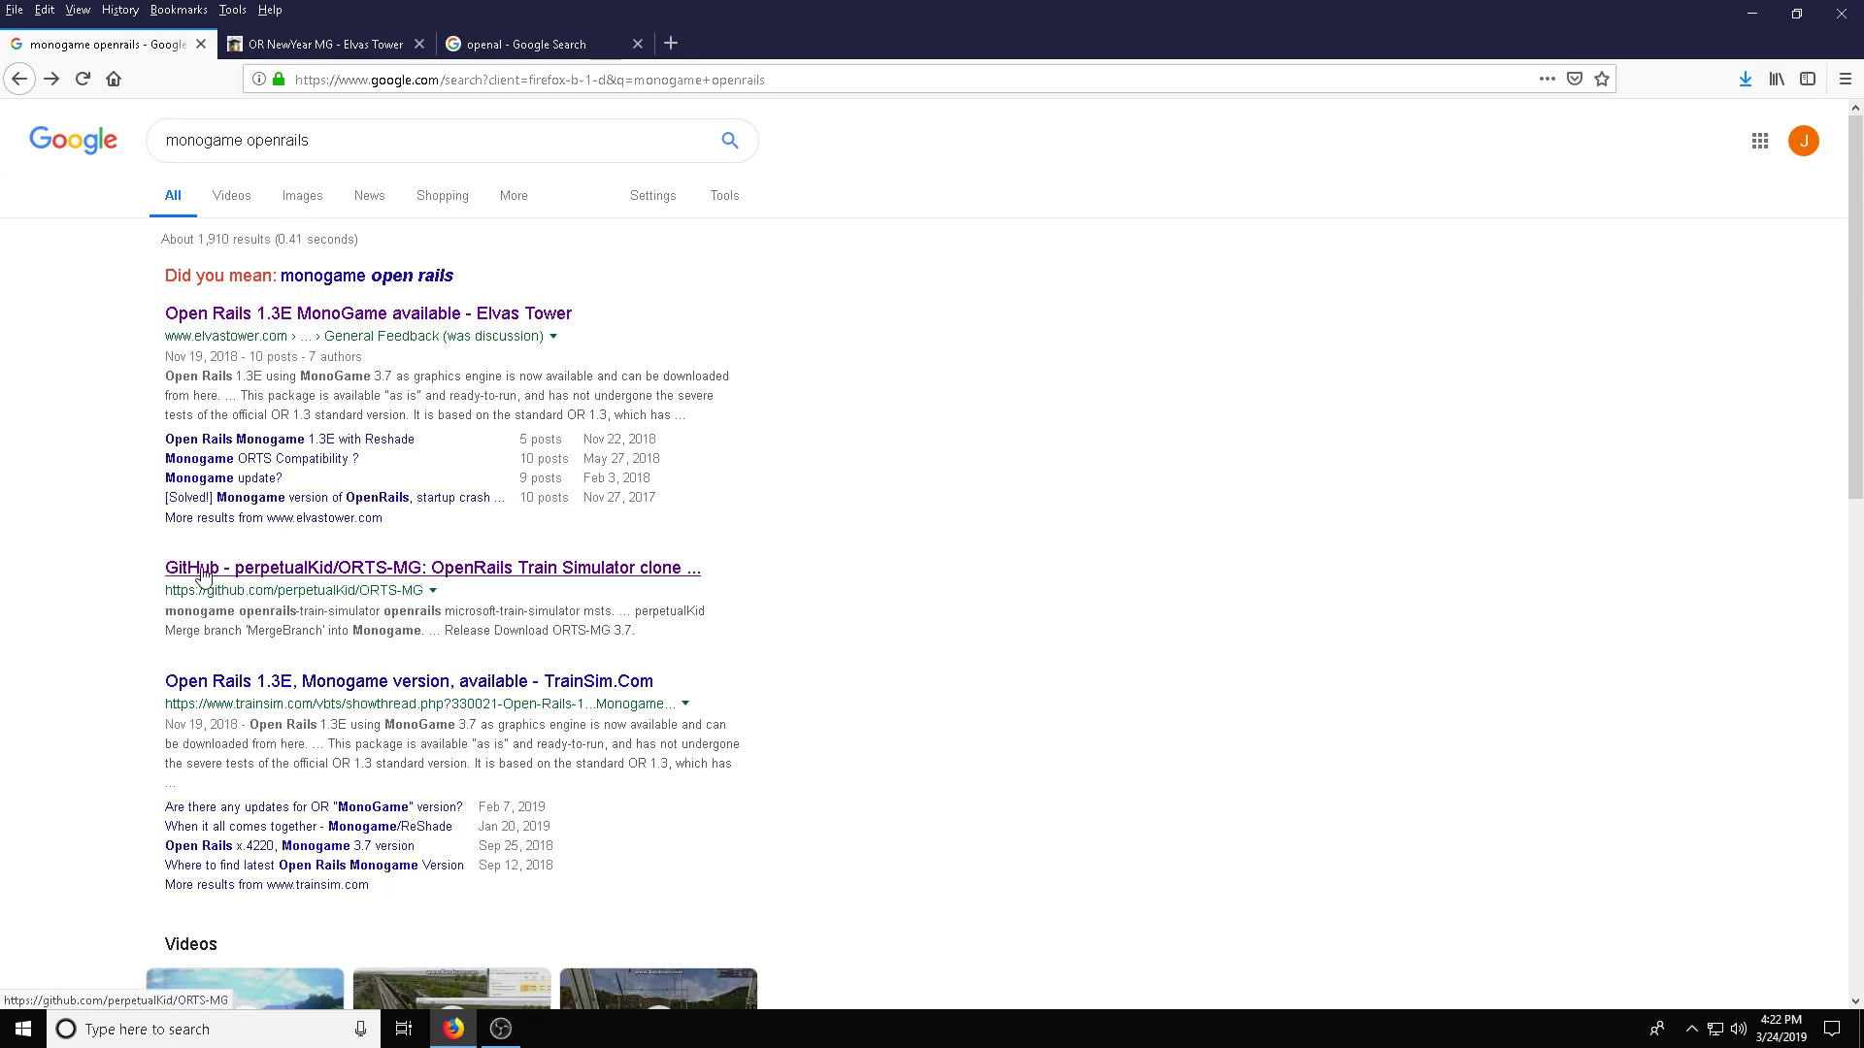
pyautogui.click(273, 580)
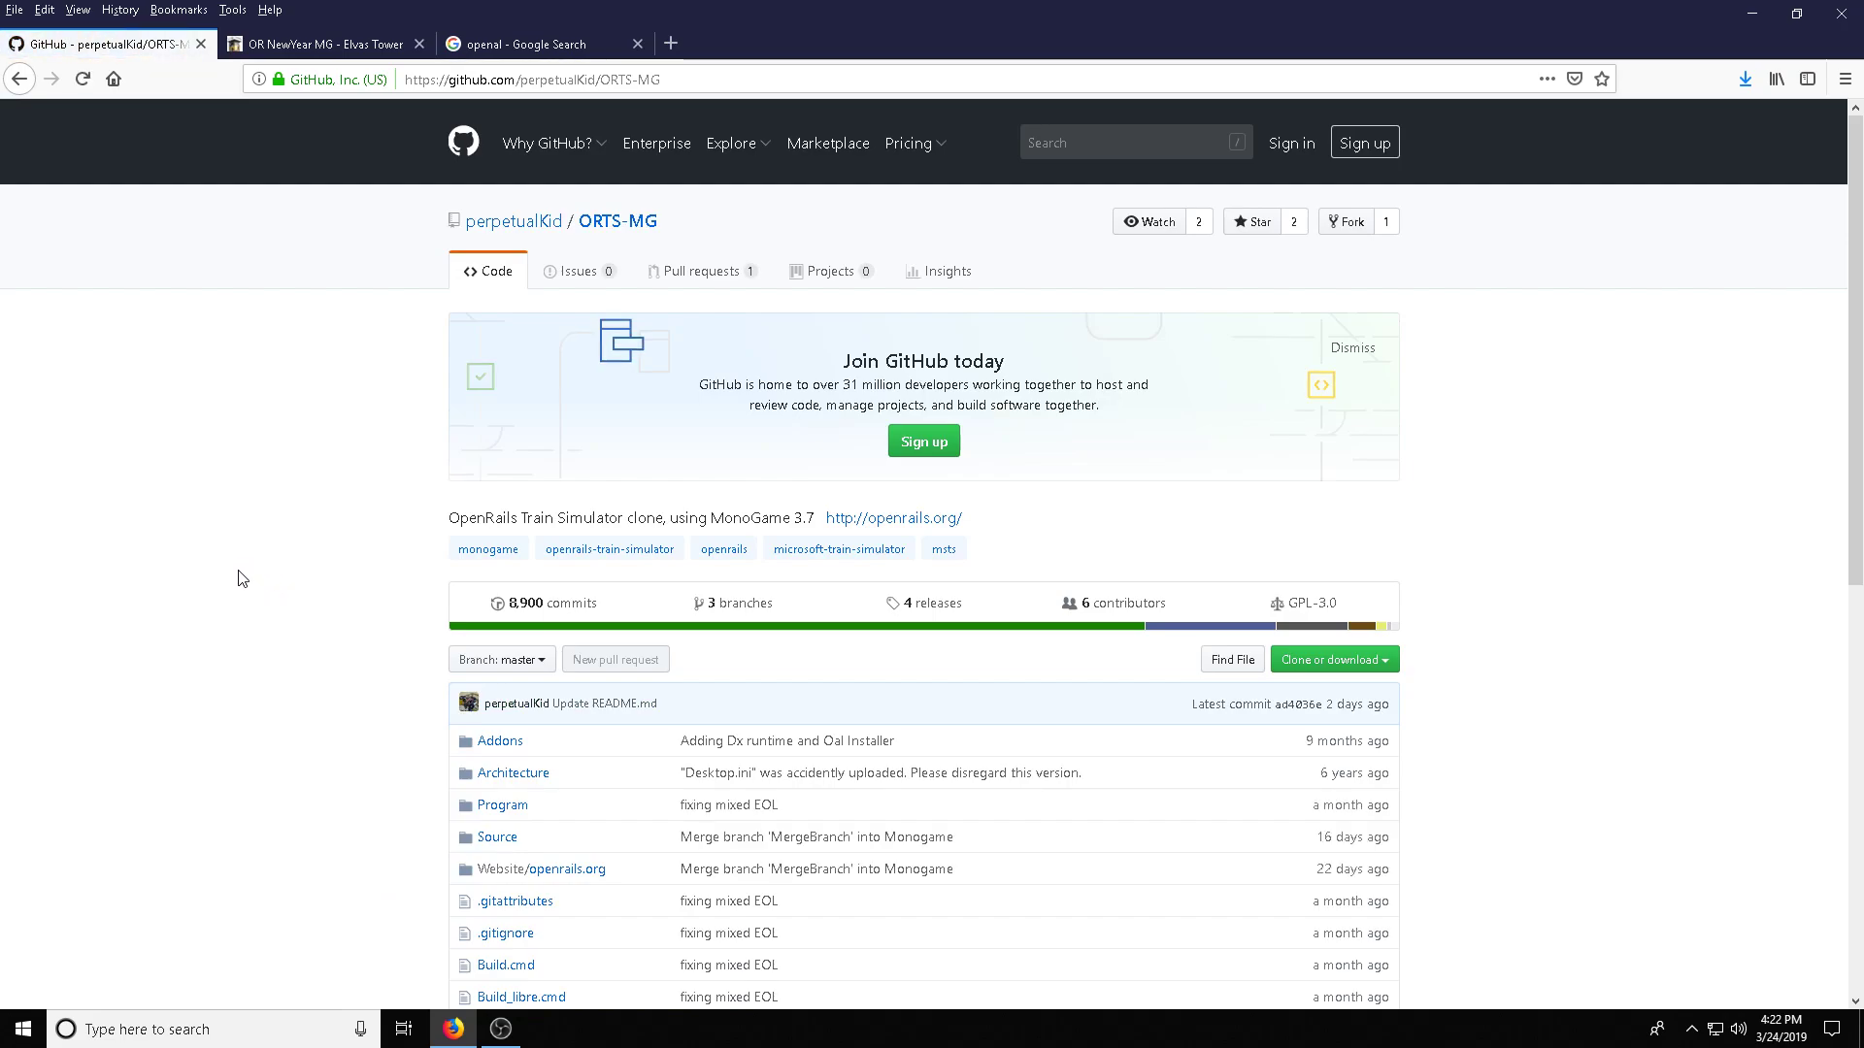
pyautogui.scroll(-6, 238, 579)
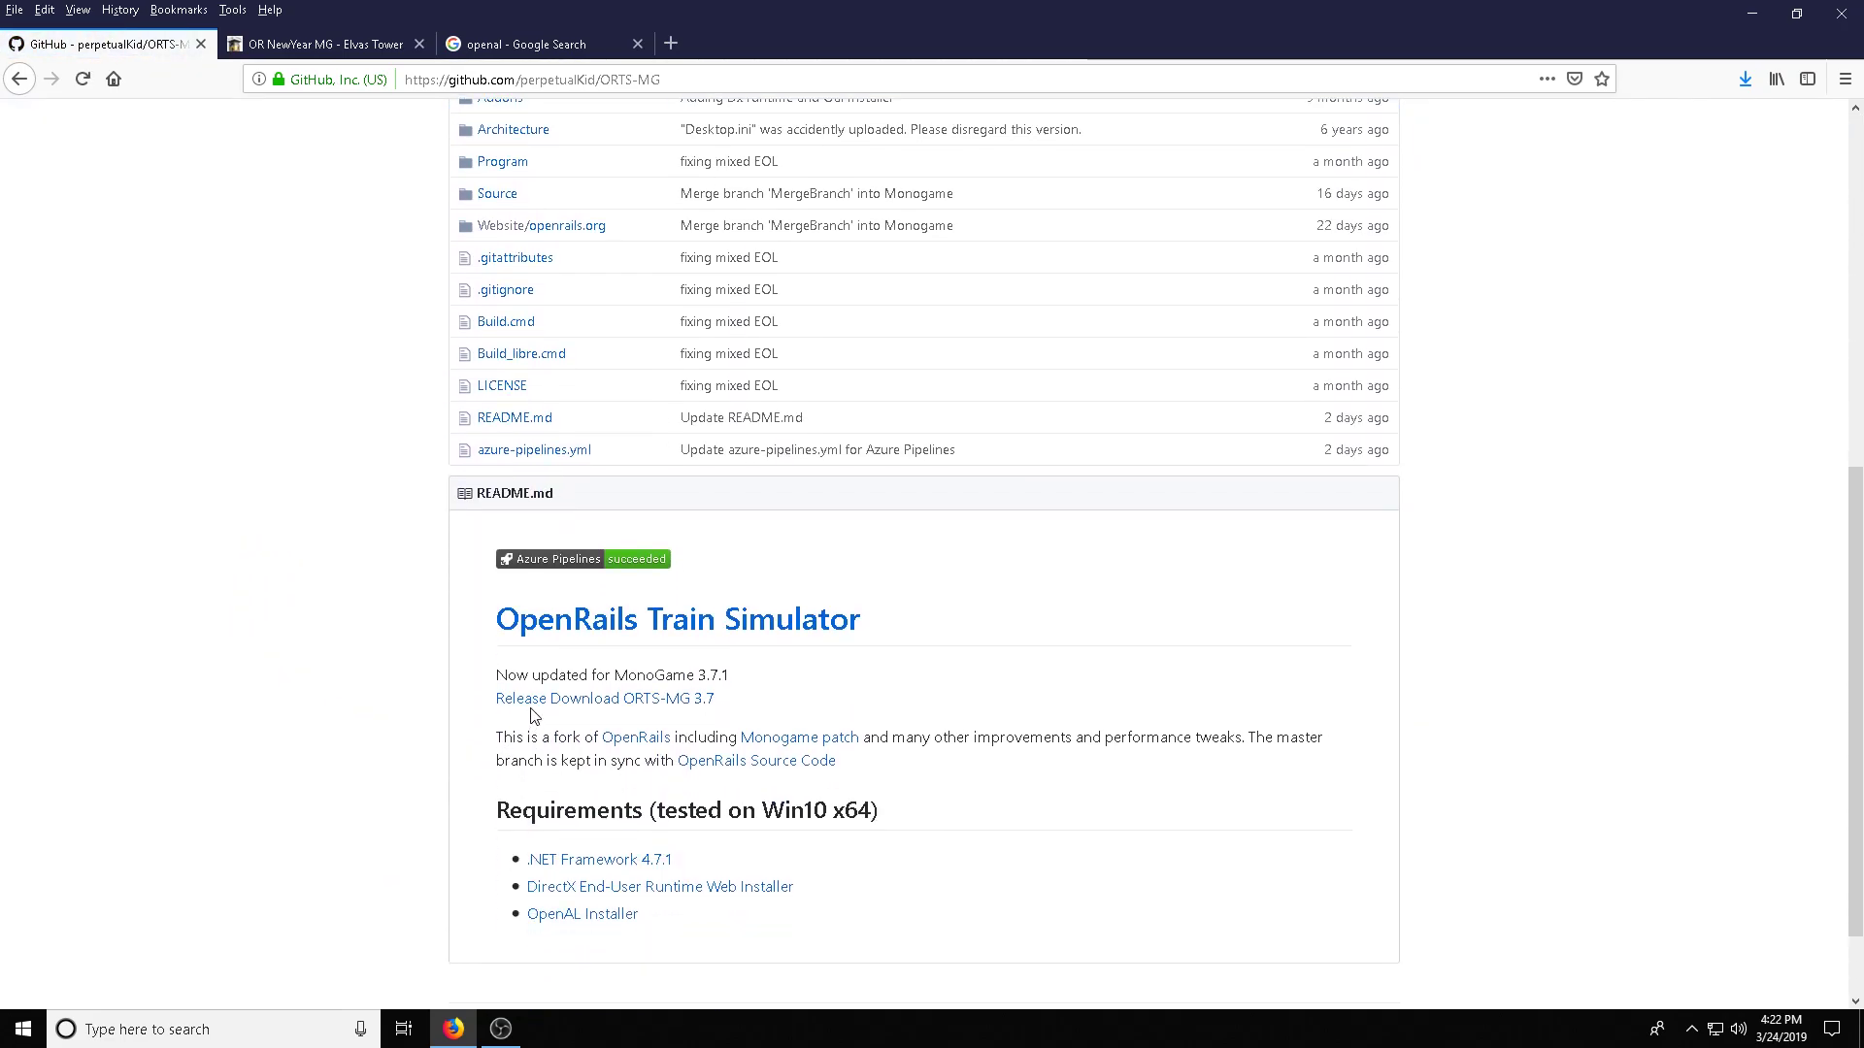
pyautogui.scroll(-1, 526, 716)
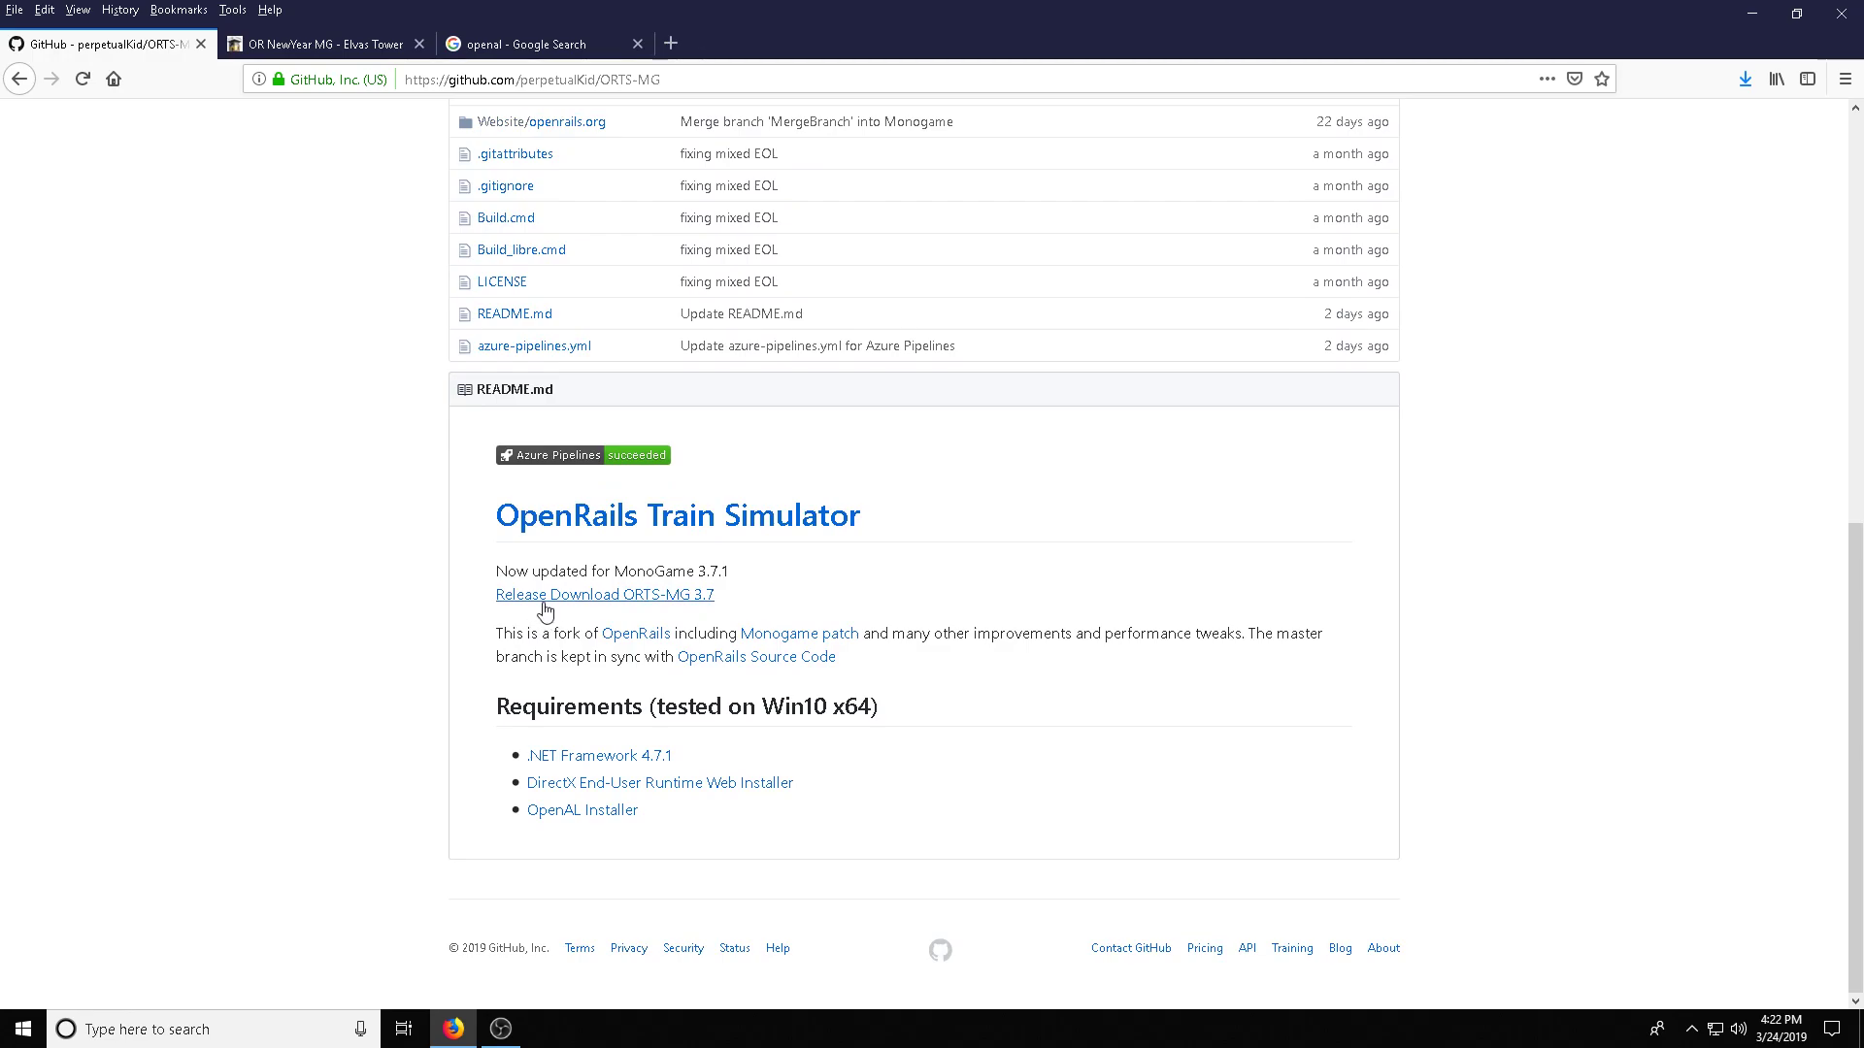
pyautogui.click(586, 602)
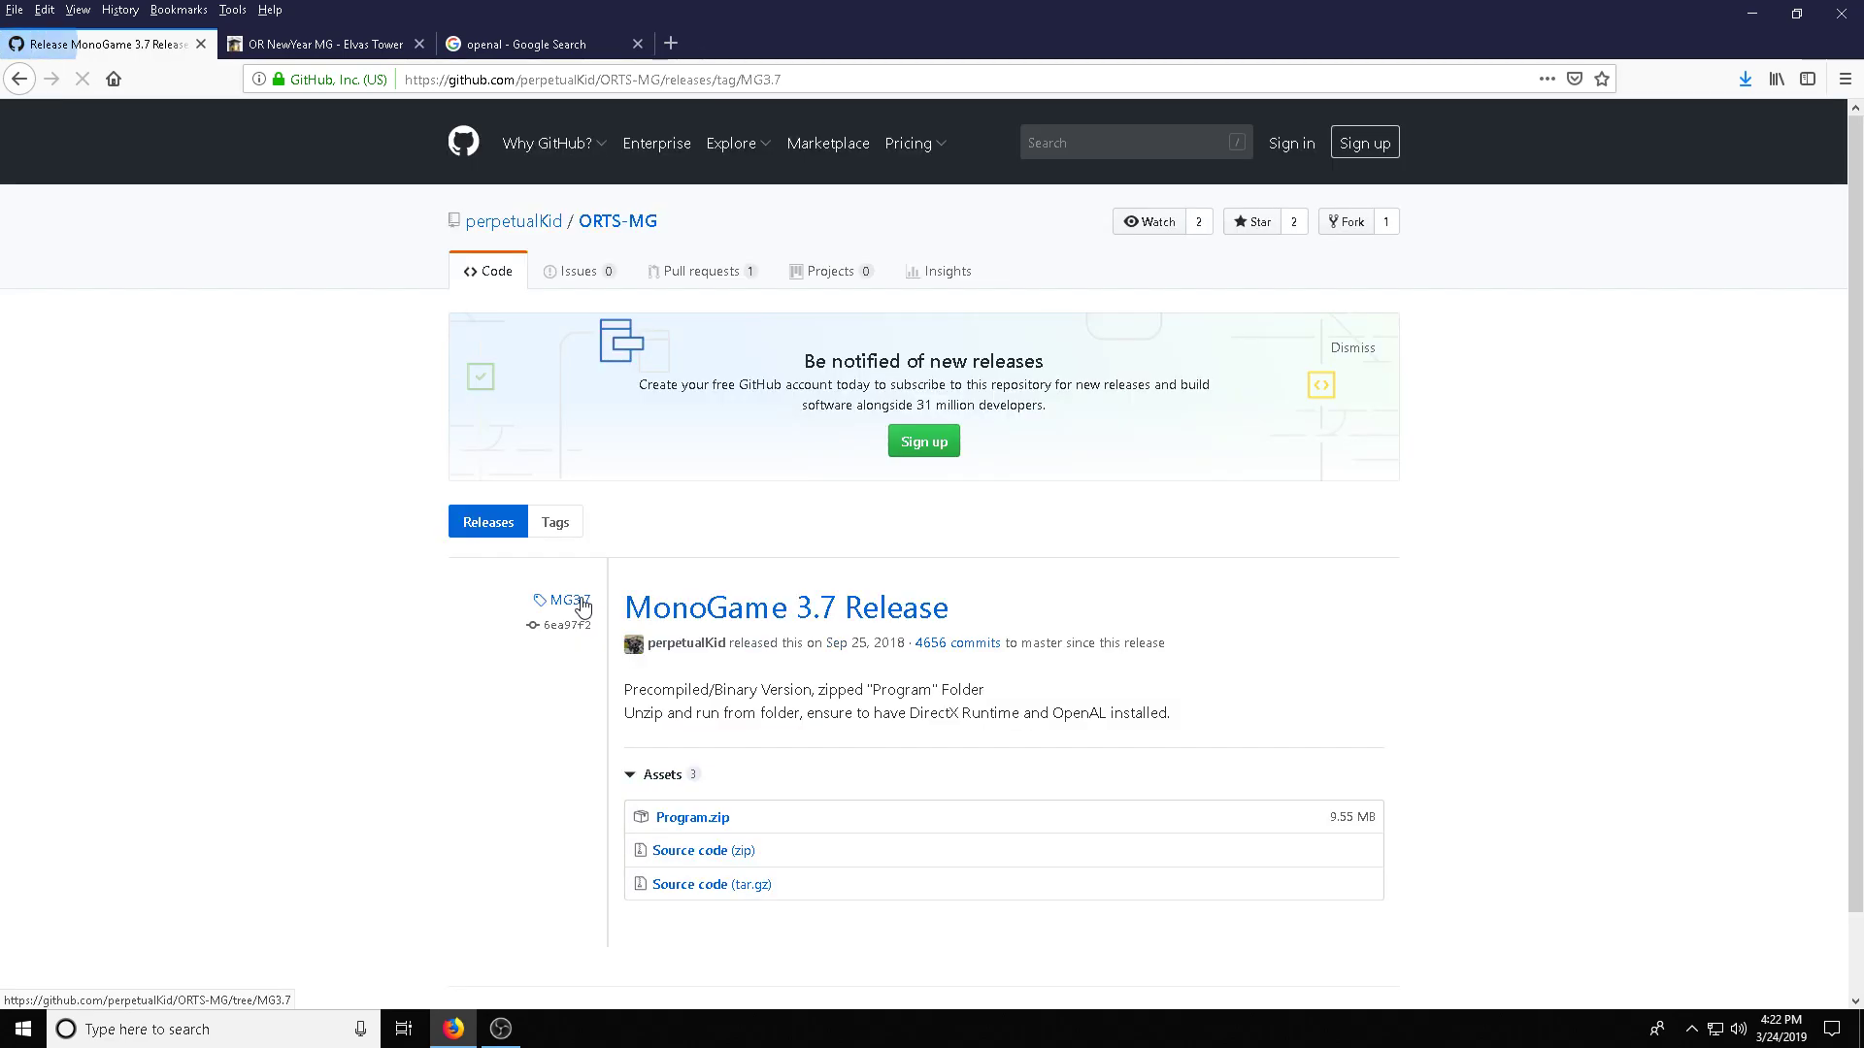
# Download Program.zip from the MonoGame 3.7 Release assets and save the file.
pyautogui.scroll(-1, 621, 753)
pyautogui.click(704, 739)
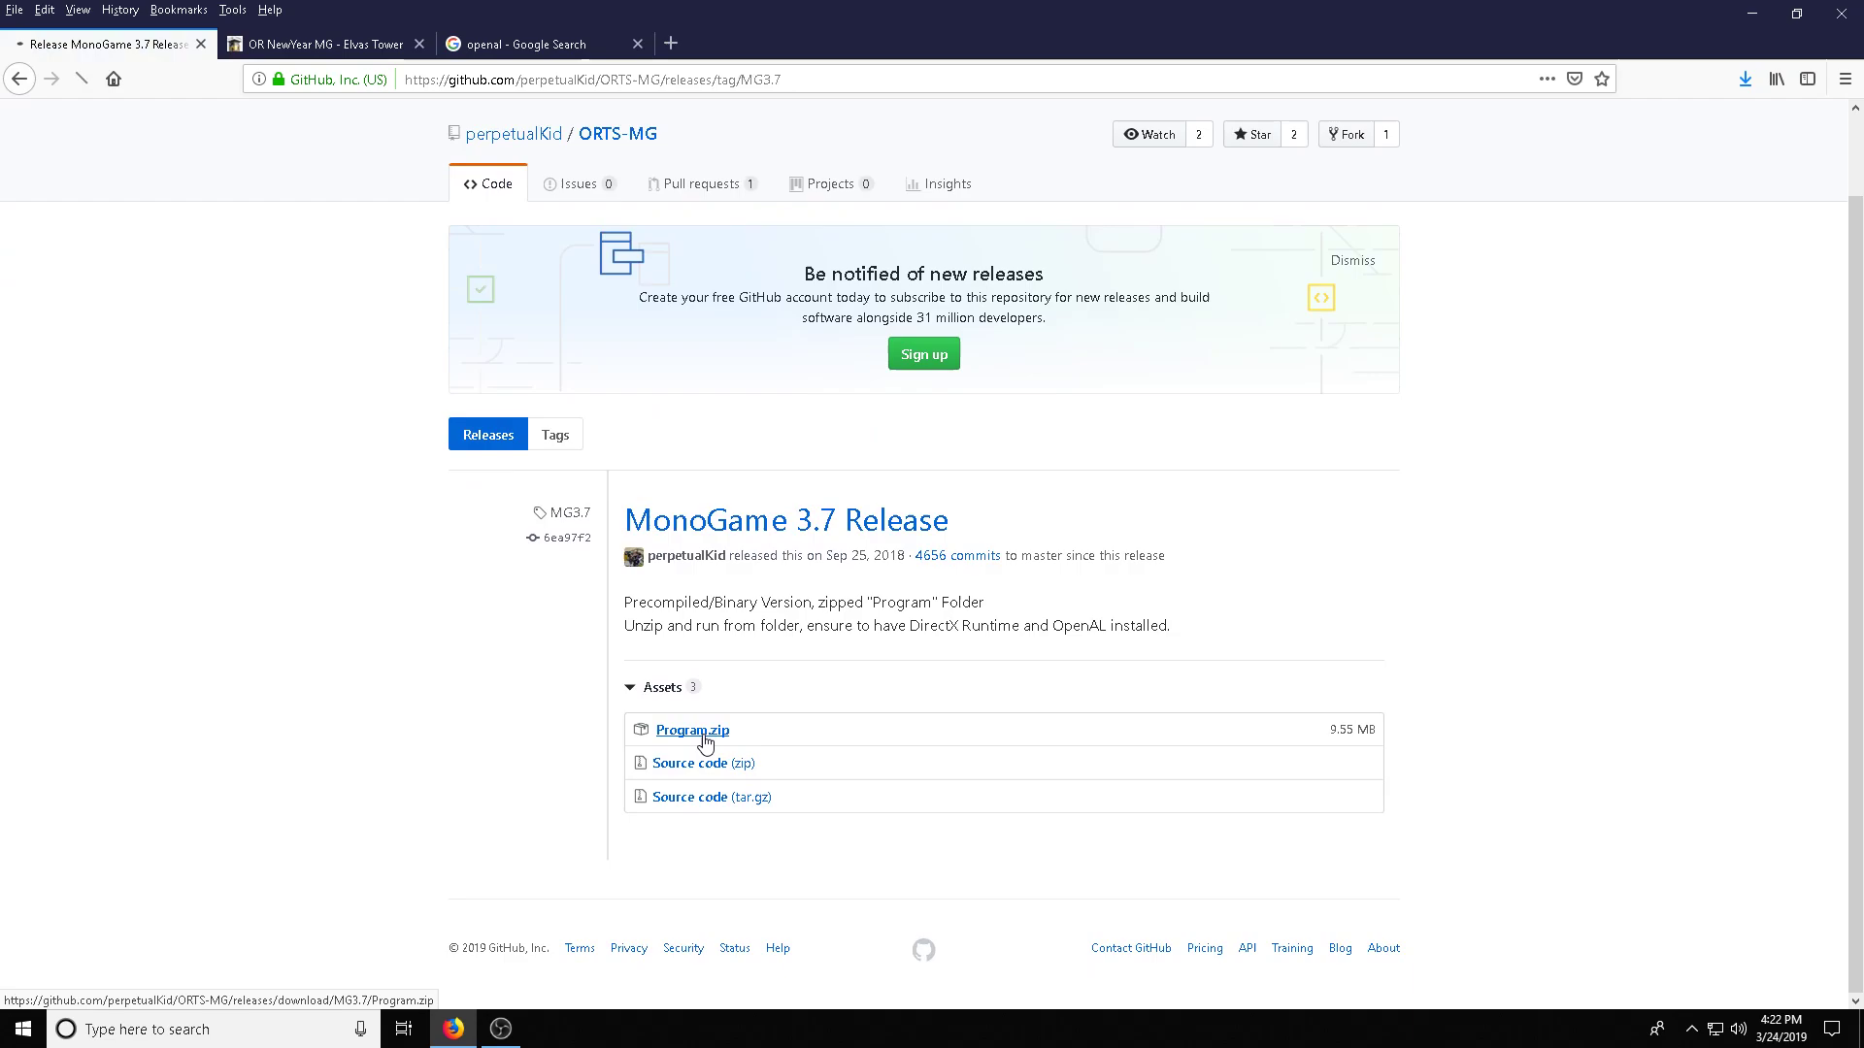
pyautogui.click(745, 476)
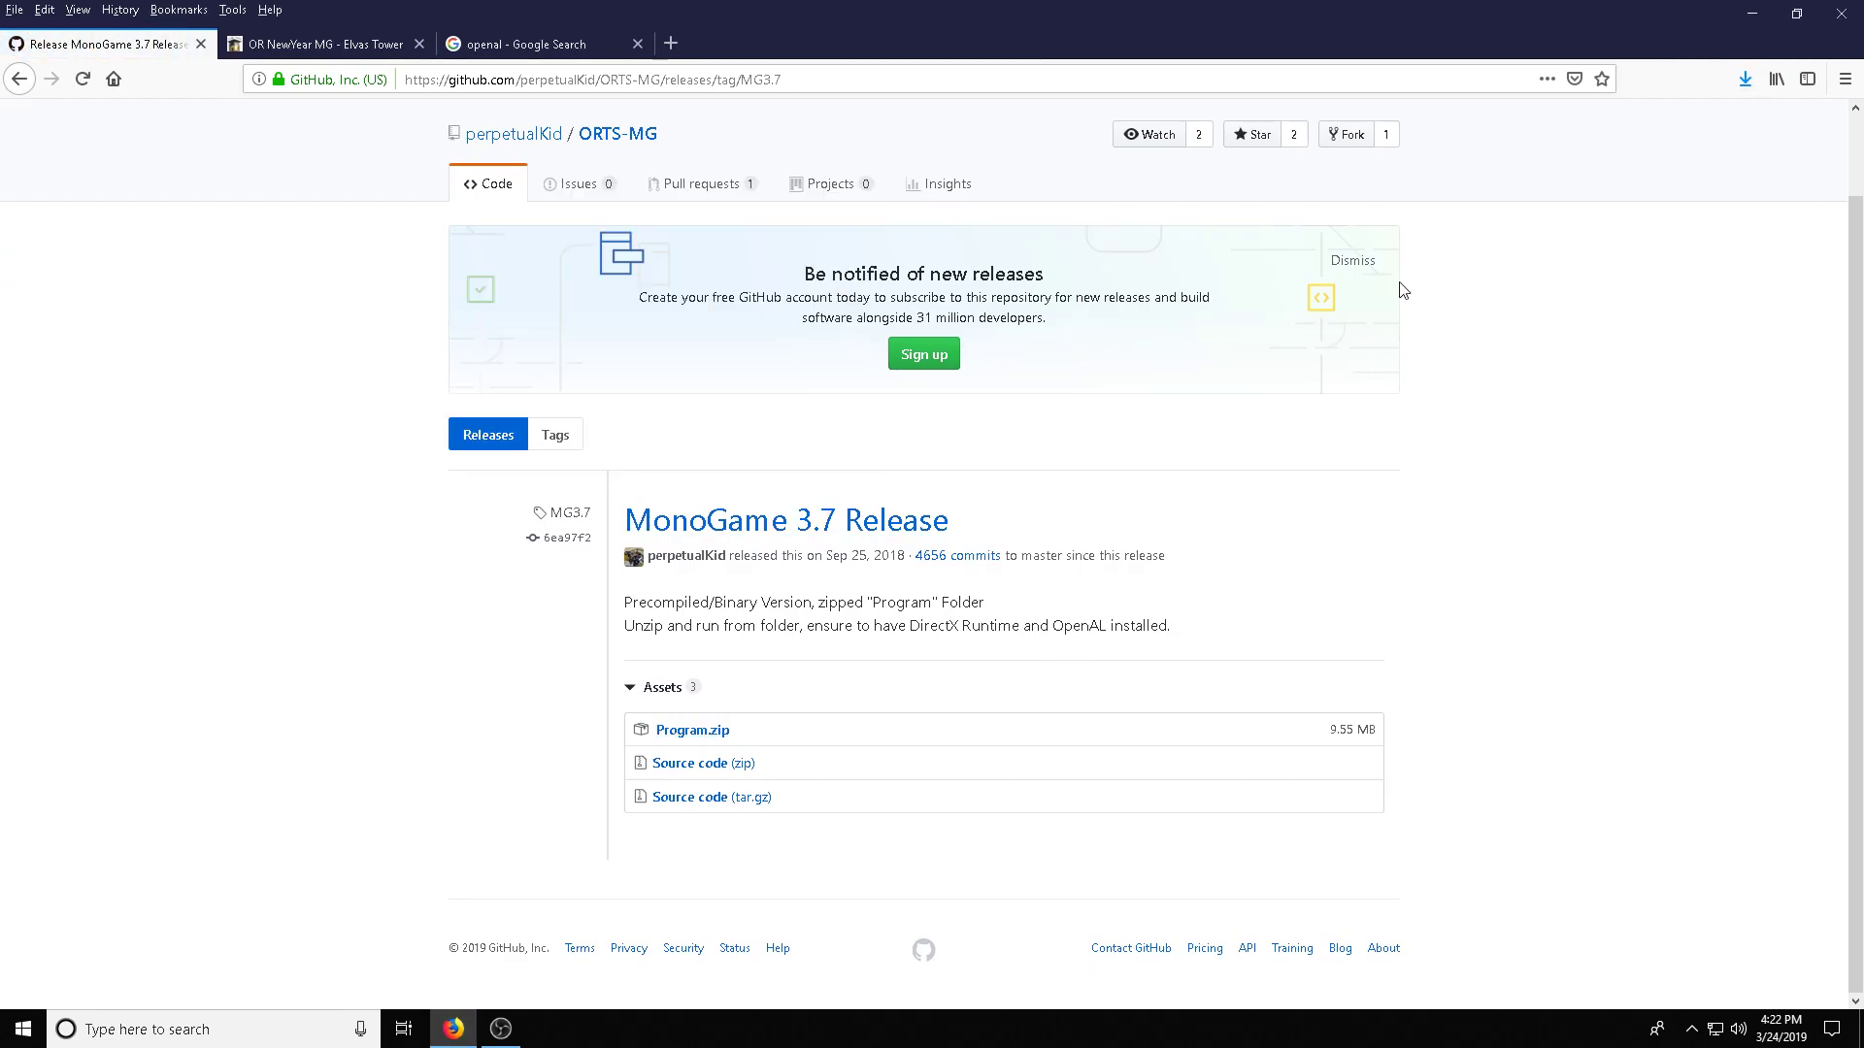
# Download the OpenAL 1.1 Windows Installer zip from the OpenAL downloads page and save the file.
pyautogui.click(521, 47)
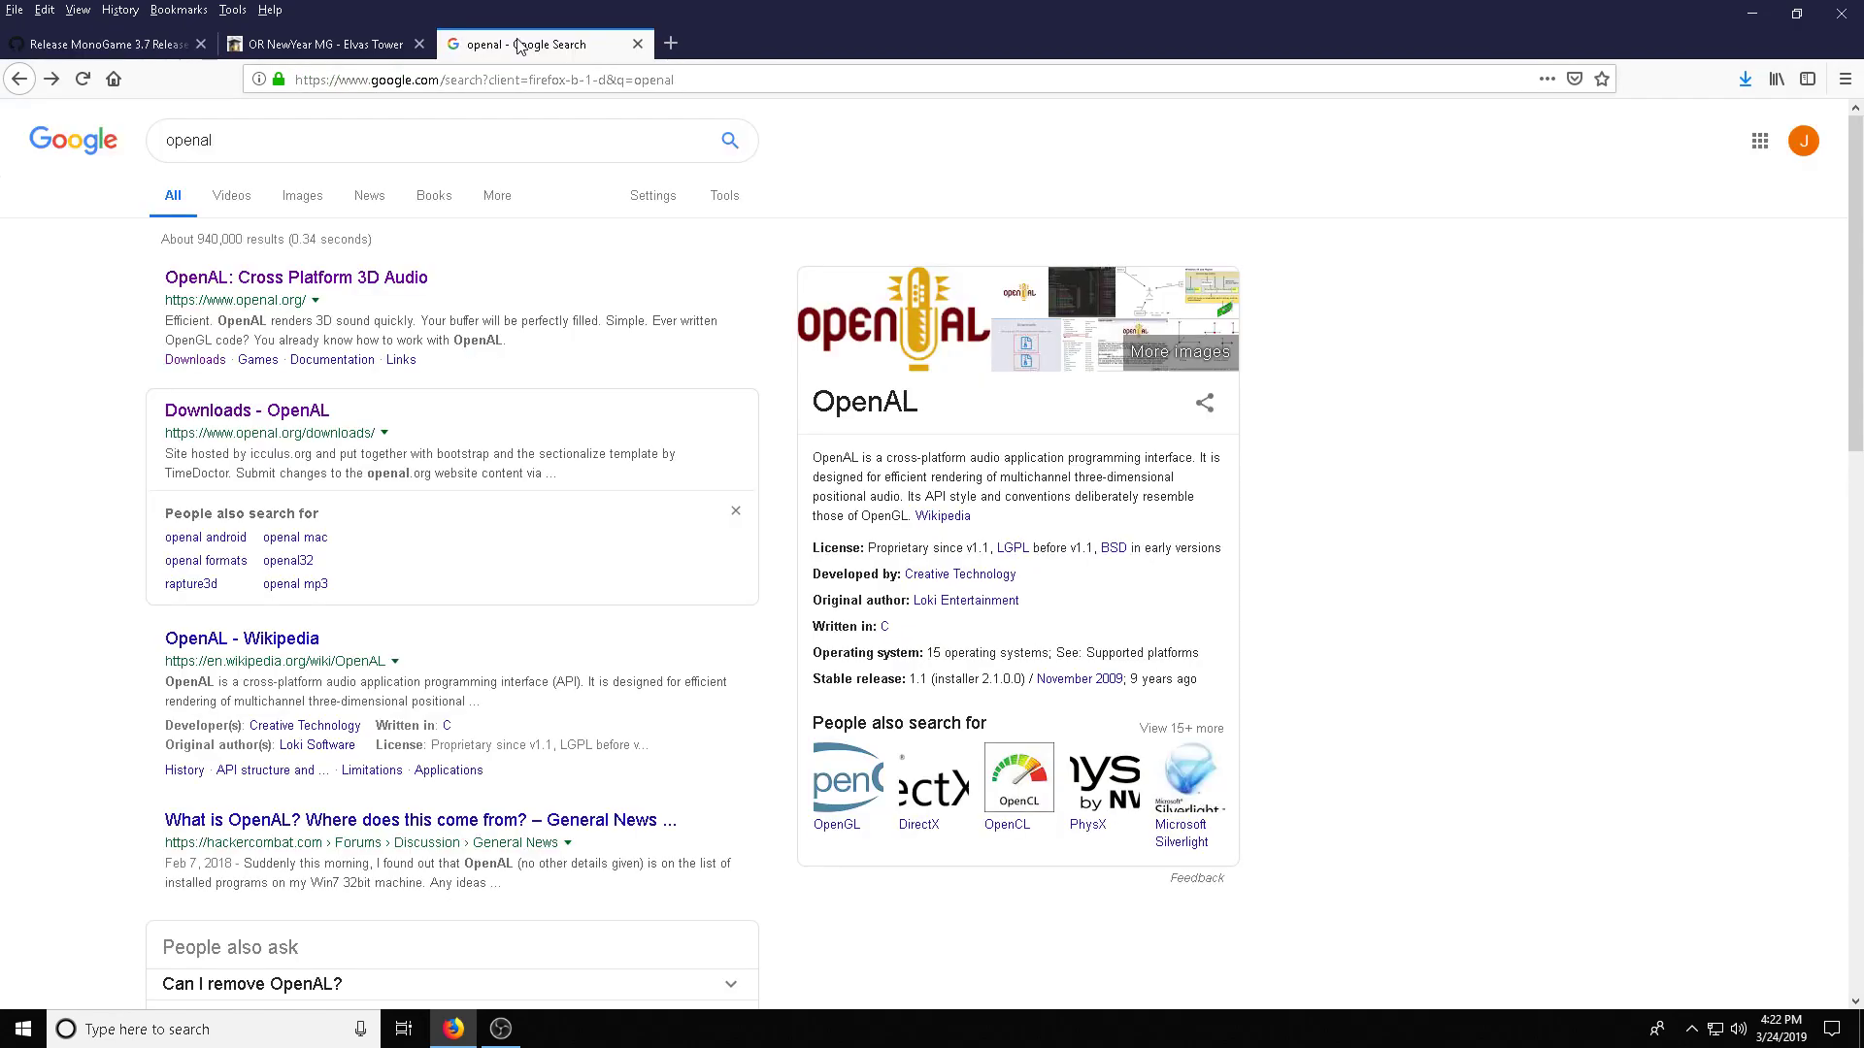
pyautogui.click(232, 412)
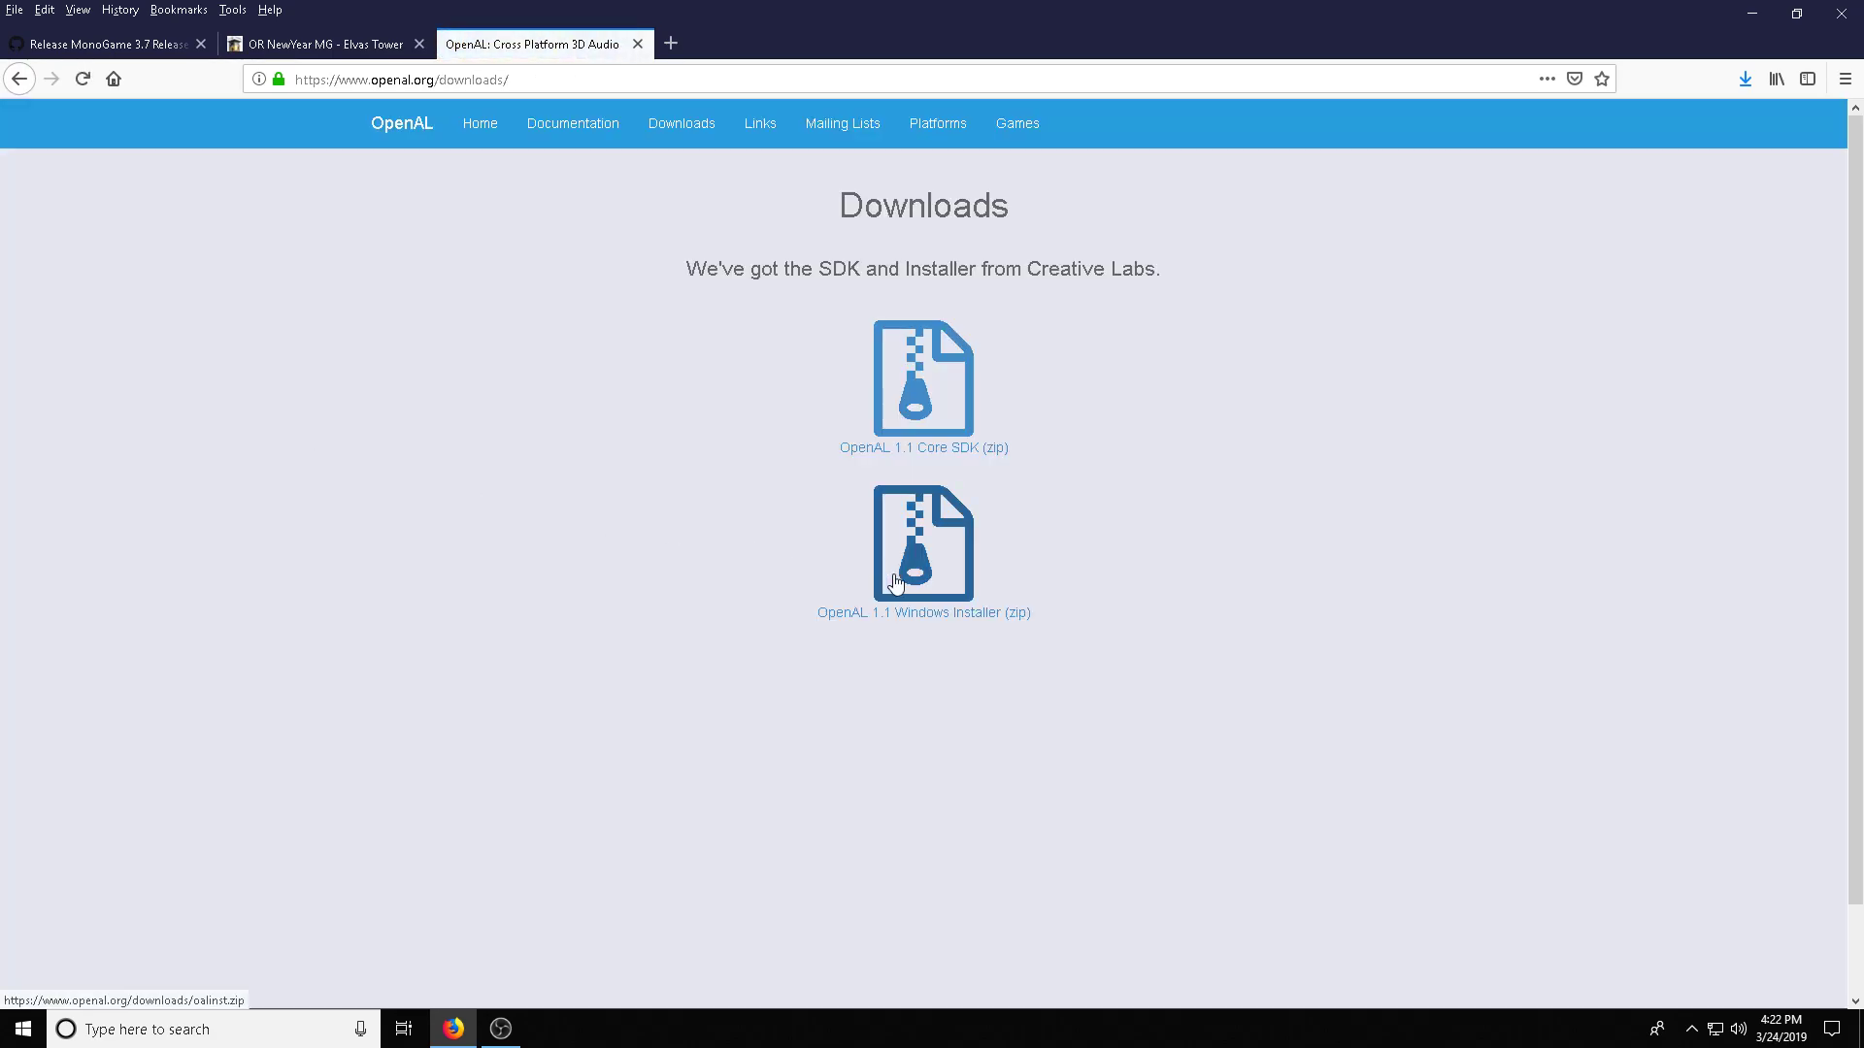
pyautogui.click(902, 615)
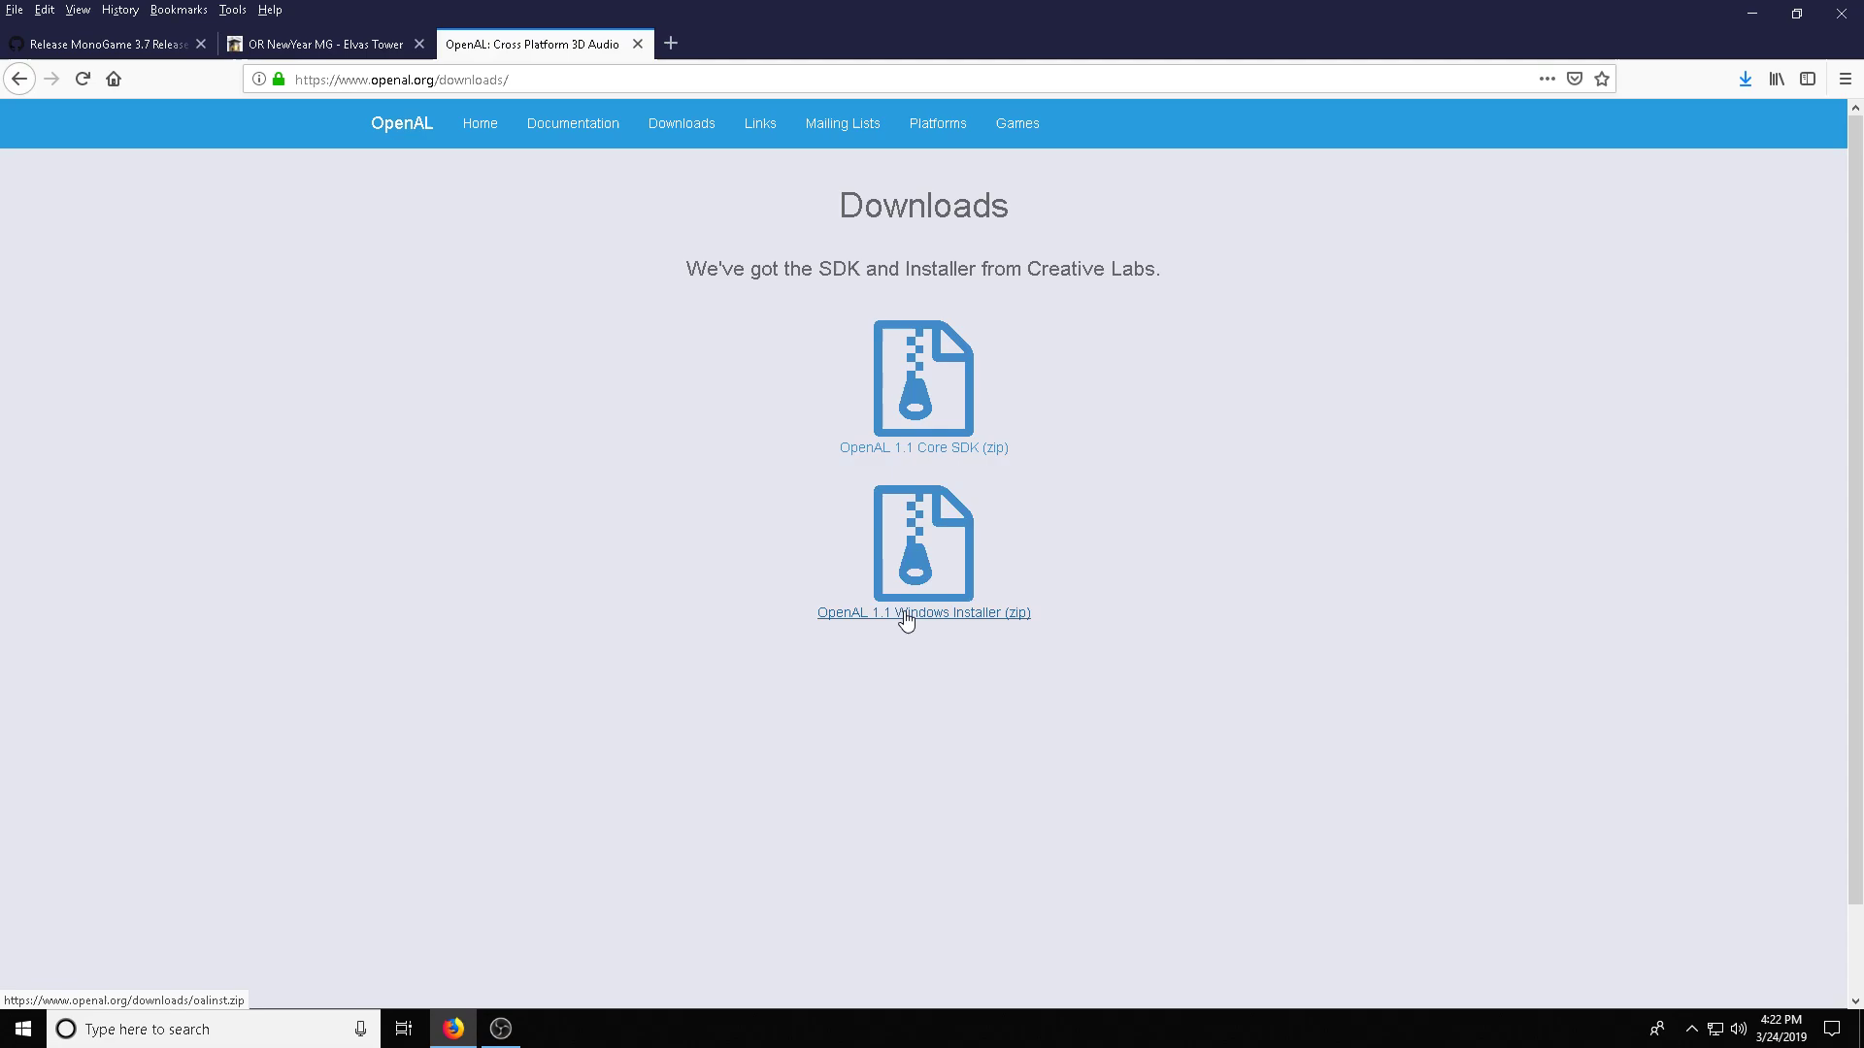
pyautogui.click(938, 617)
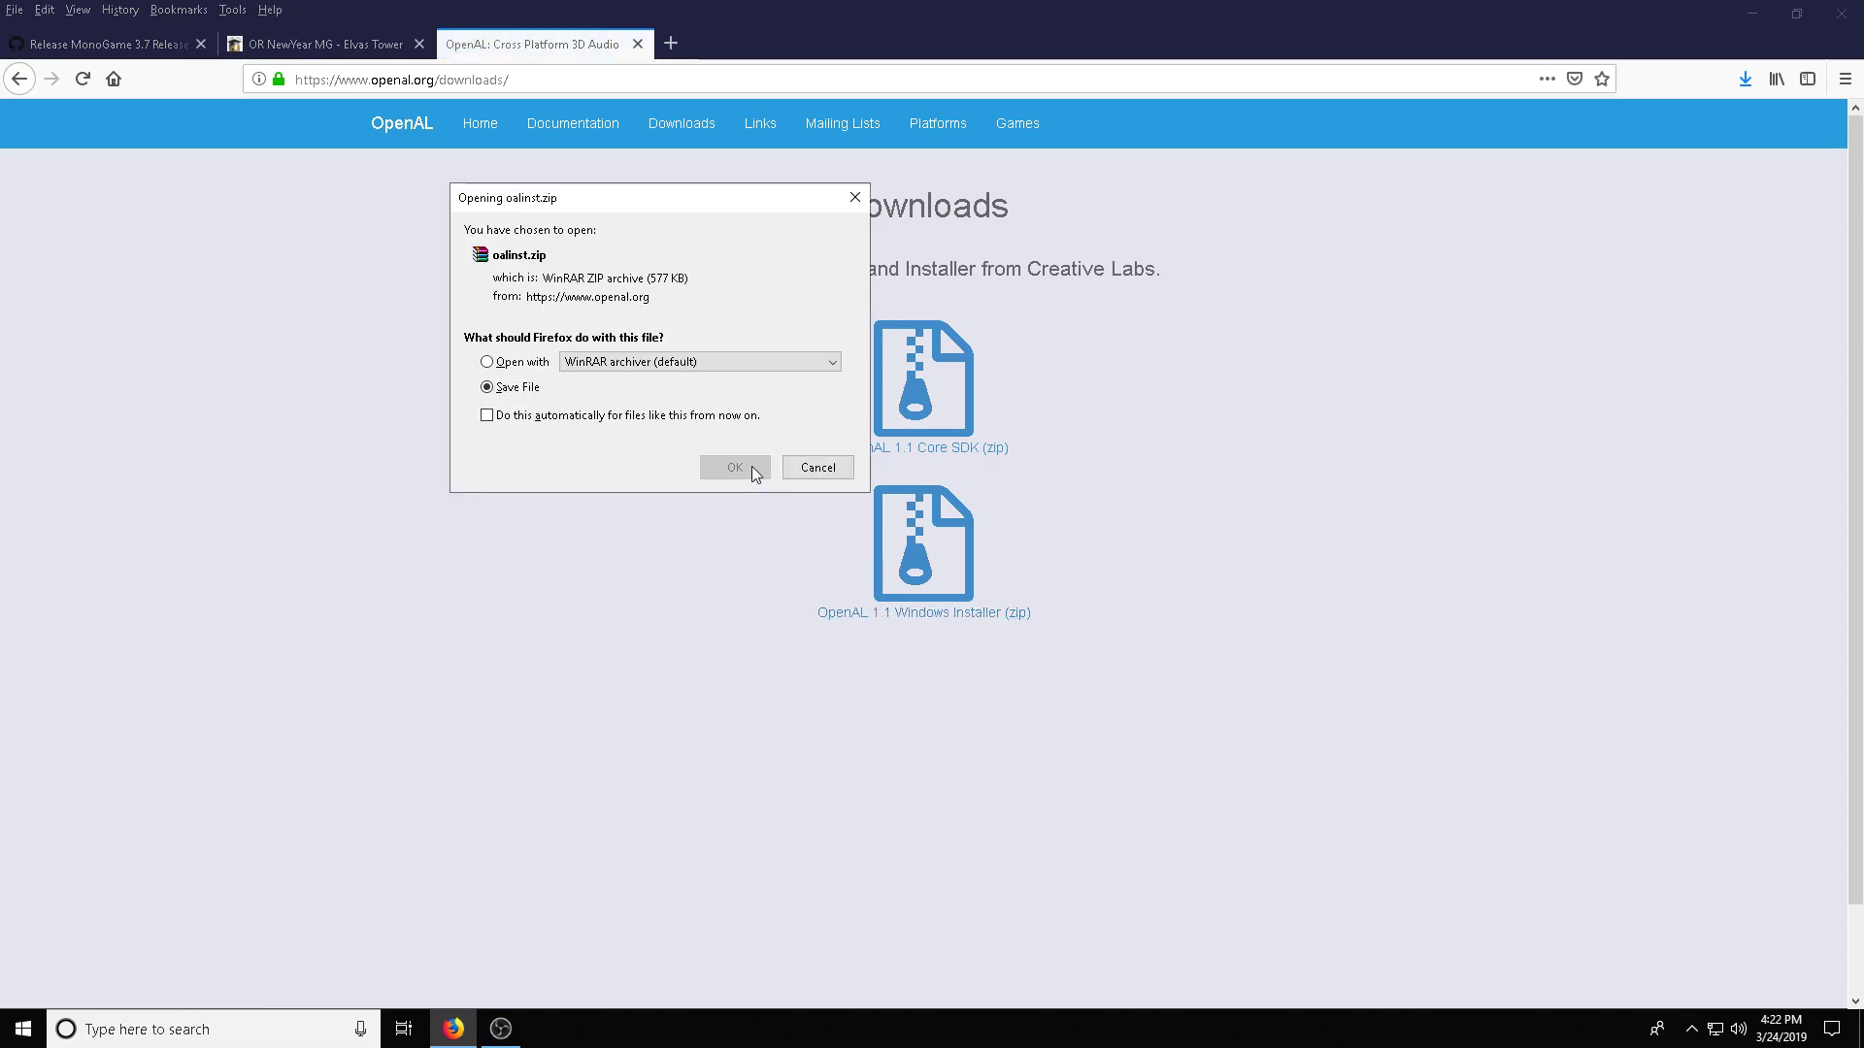
pyautogui.click(755, 468)
# Move the two downloaded archives to an empty desktop area and extract the Program folder from Program.zip onto the desktop.
pyautogui.click(1752, 14)
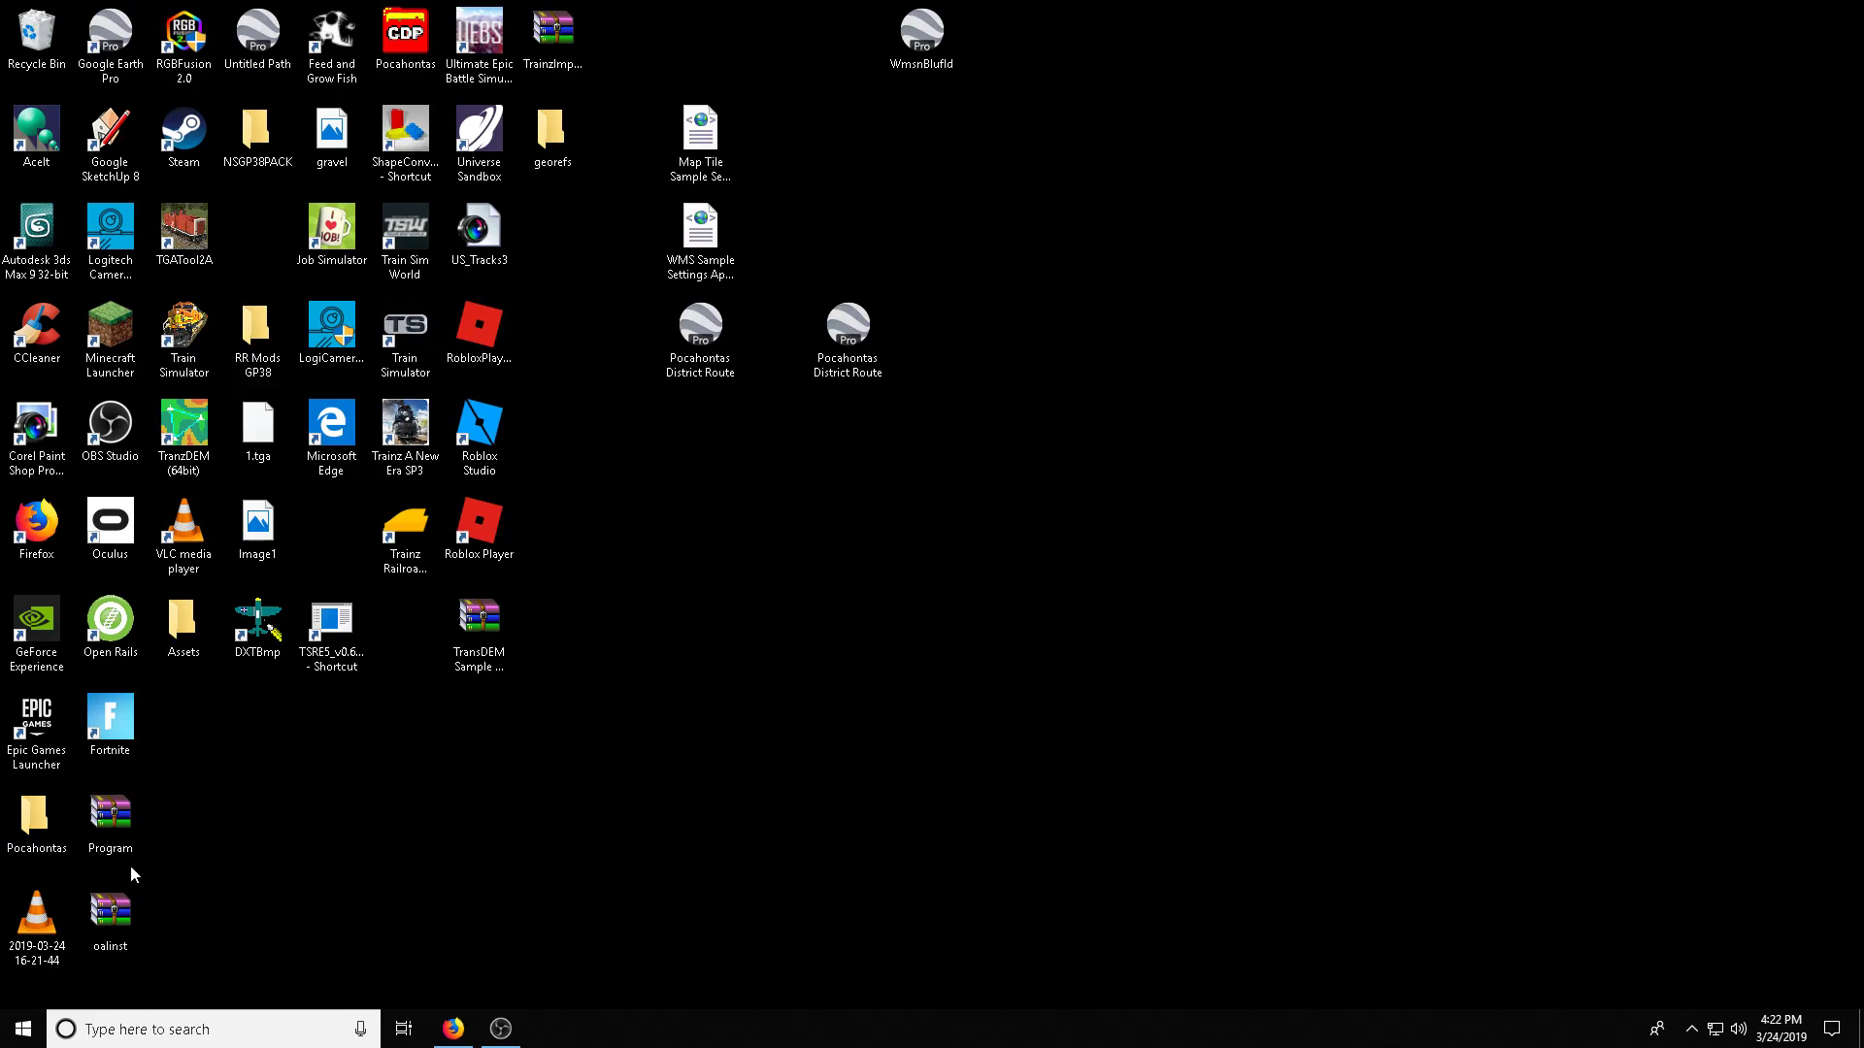
pyautogui.moveTo(130, 867); pyautogui.dragTo(645, 770)
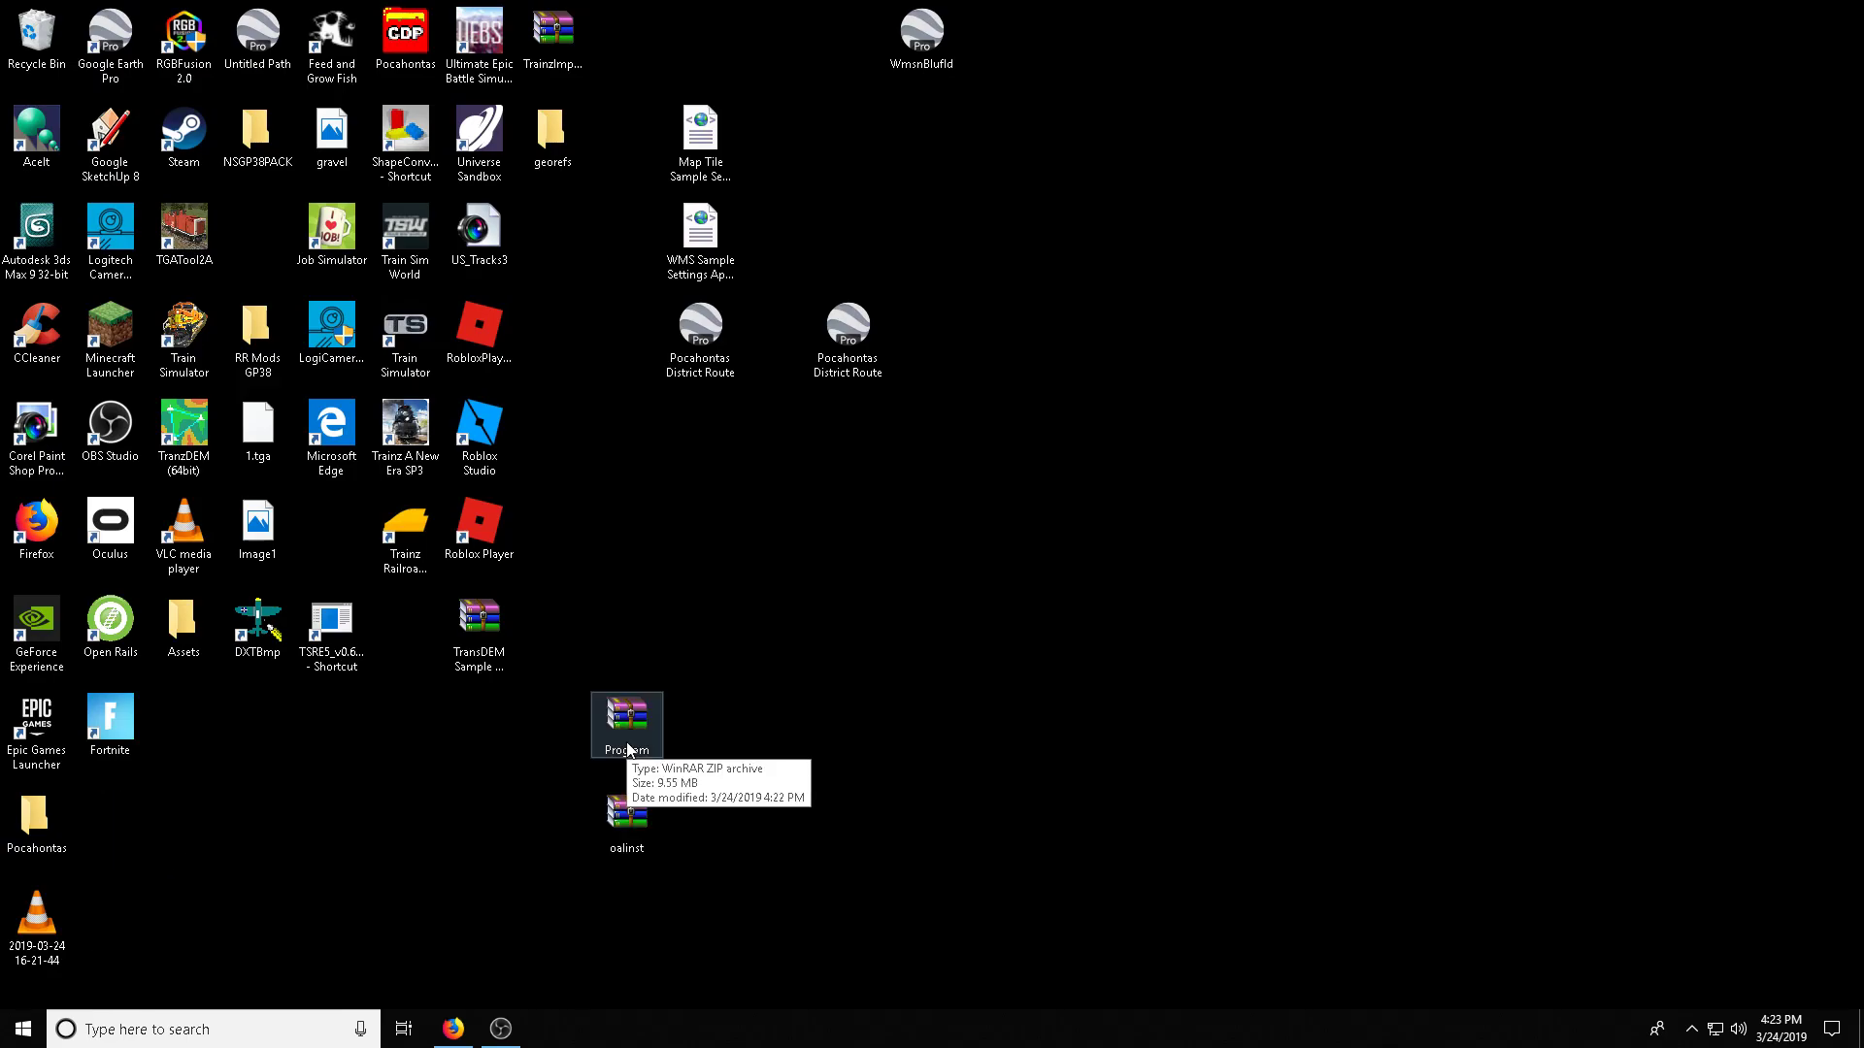
pyautogui.doubleClick(641, 750)
pyautogui.moveTo(236, 554); pyautogui.dragTo(1251, 421)
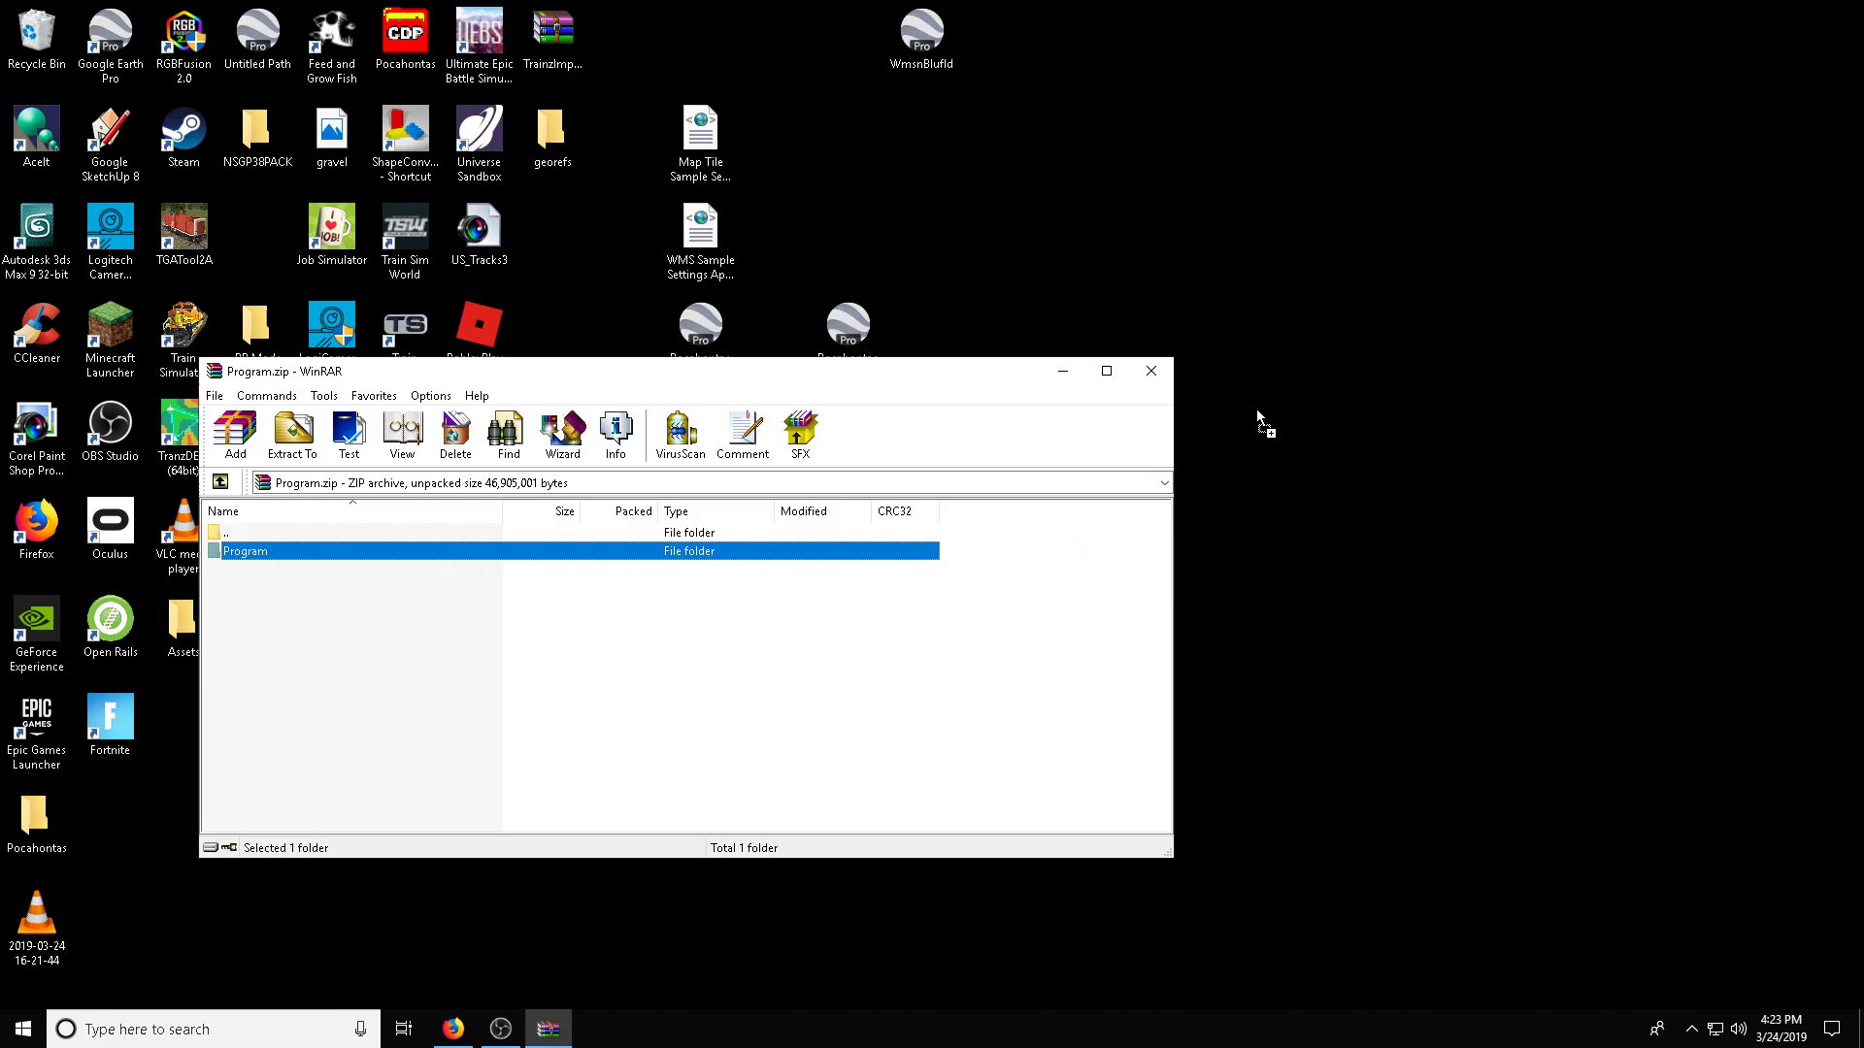
pyautogui.moveTo(1338, 323); pyautogui.dragTo(1338, 323)
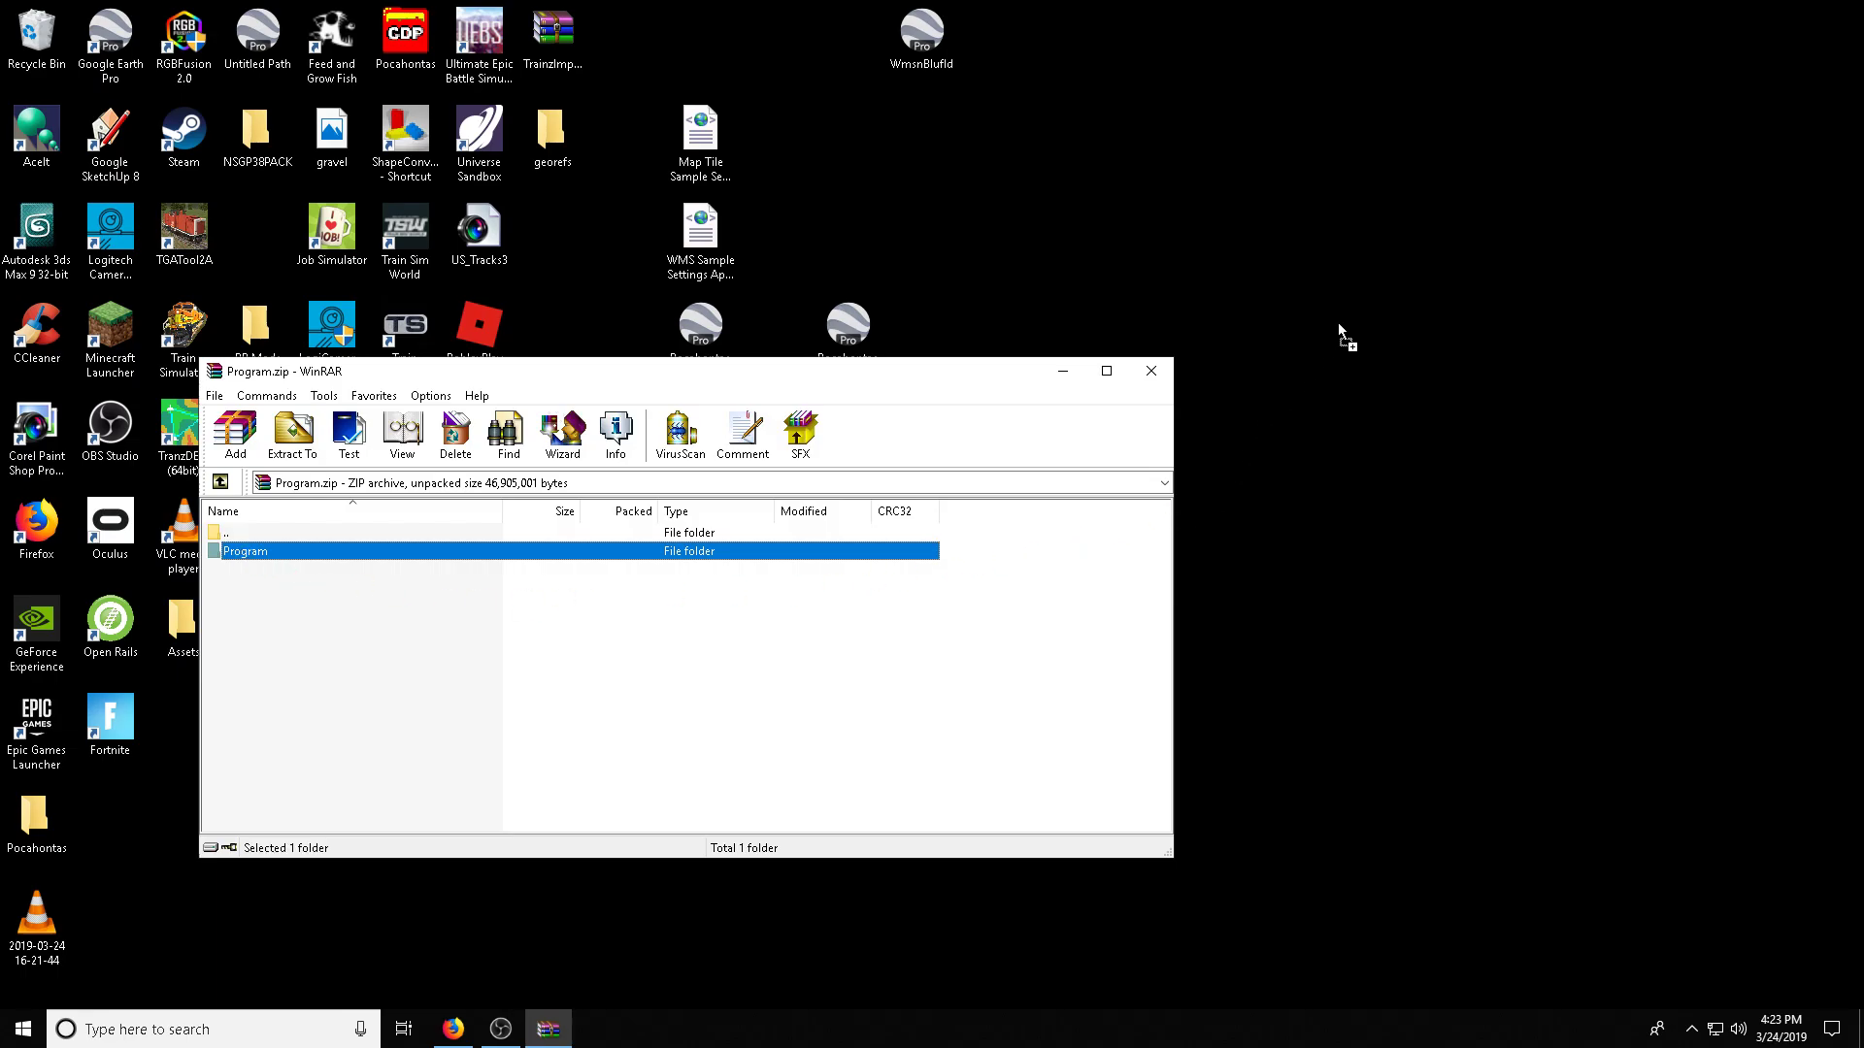
pyautogui.click(1155, 369)
pyautogui.moveTo(1351, 255); pyautogui.dragTo(660, 573)
# Move the extracted Program folder from the desktop into C:\Program Files (x86), granting administrator permission.
pyautogui.click(23, 1029)
pyautogui.click(387, 574)
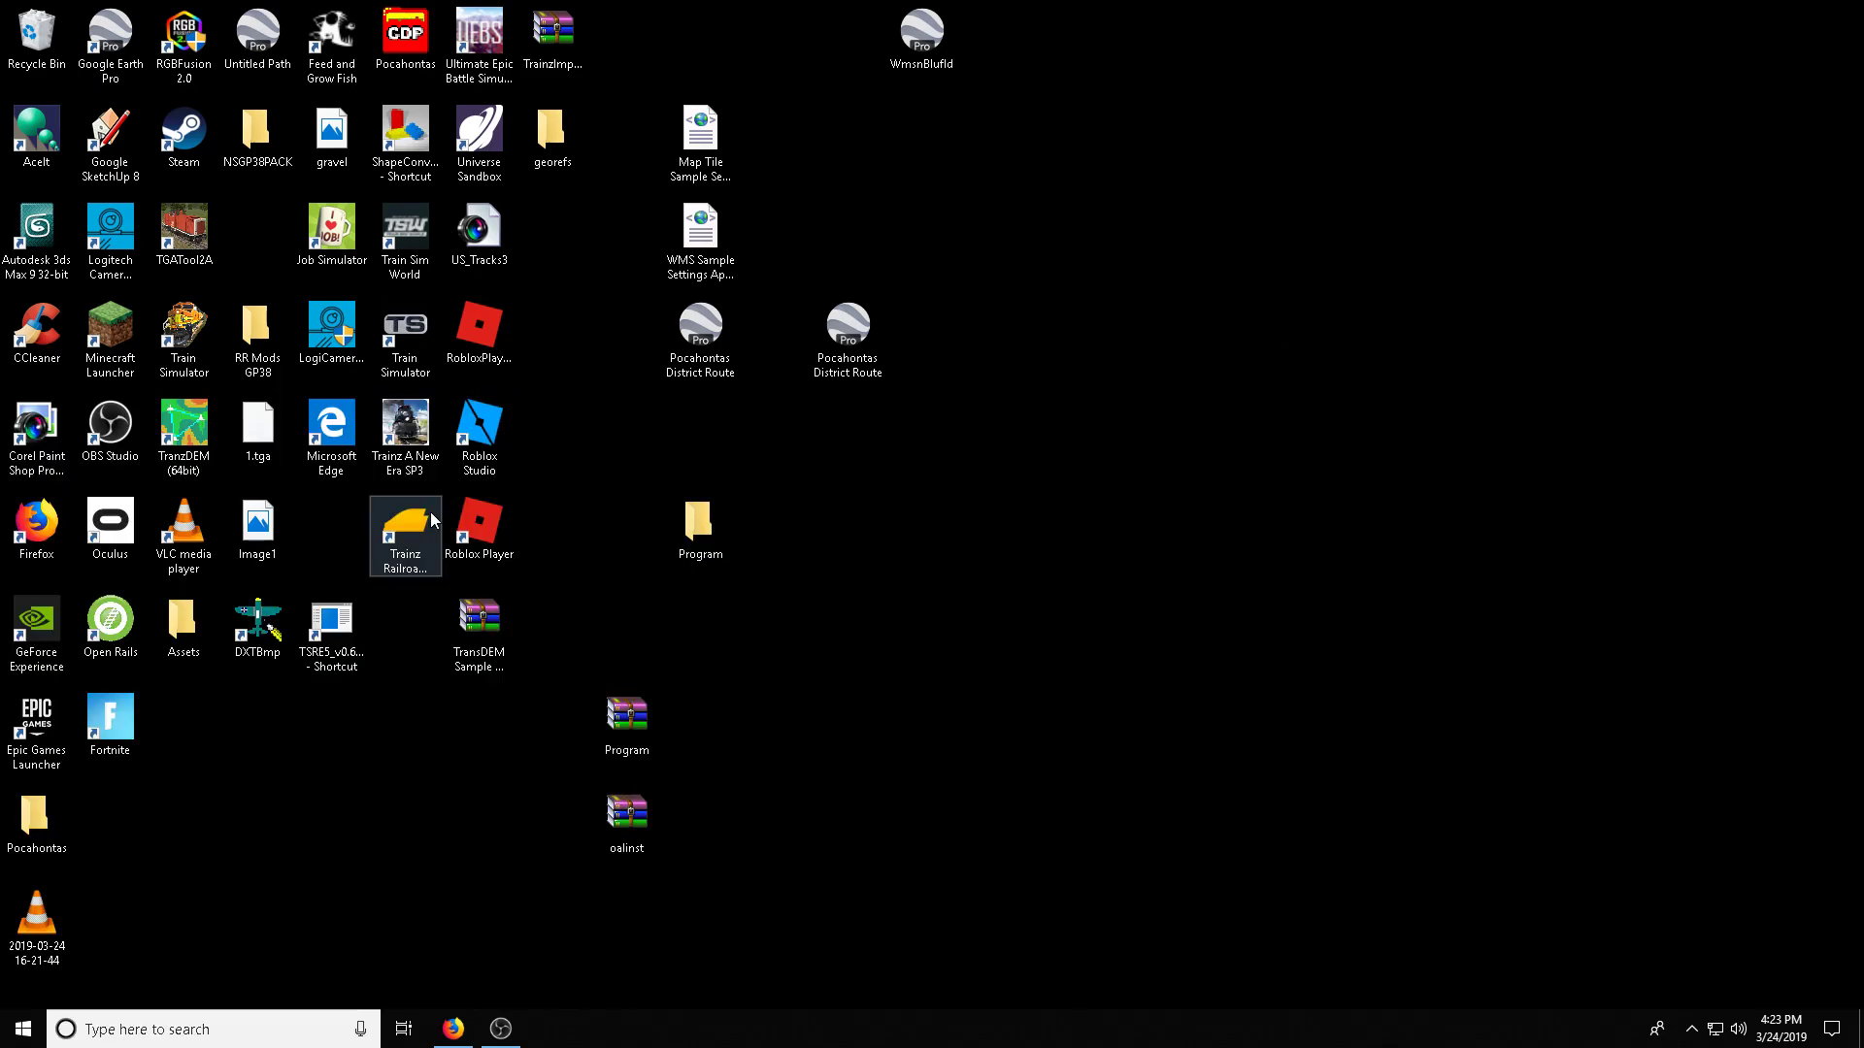
pyautogui.moveTo(628, 255); pyautogui.dragTo(1067, 225)
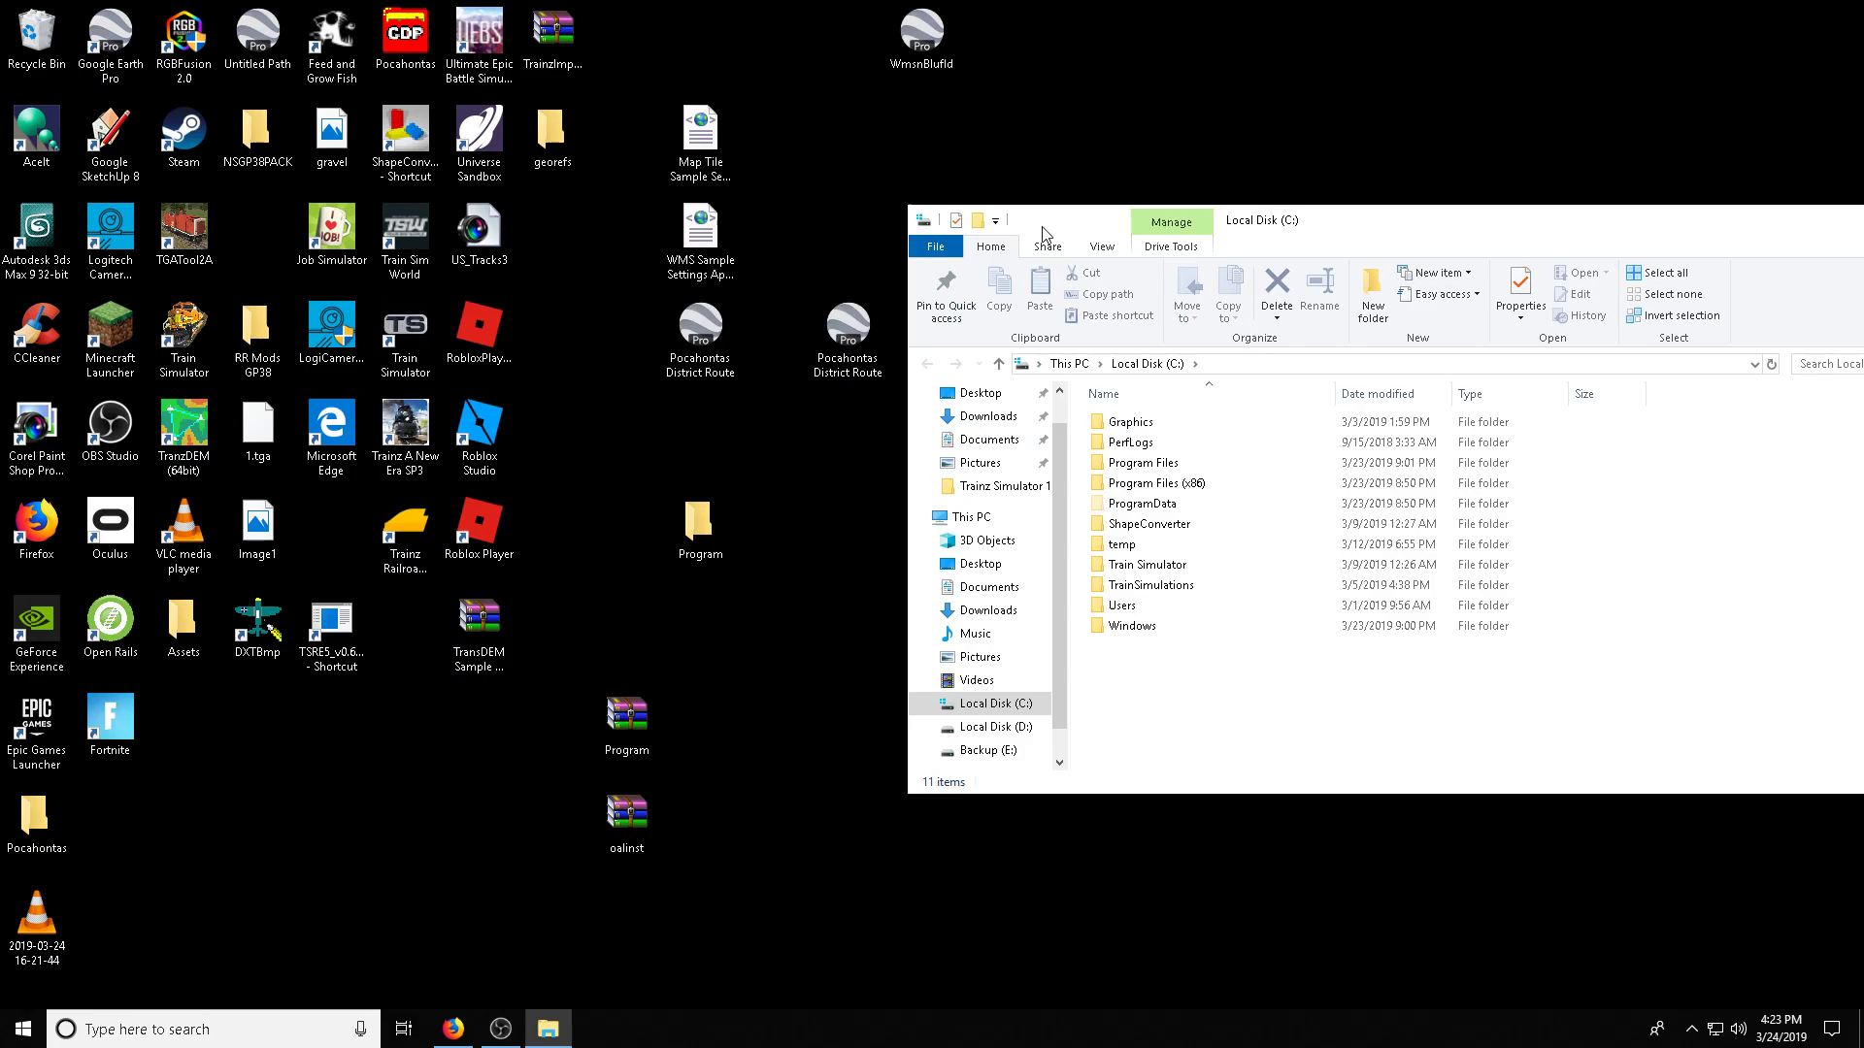
pyautogui.doubleClick(1150, 486)
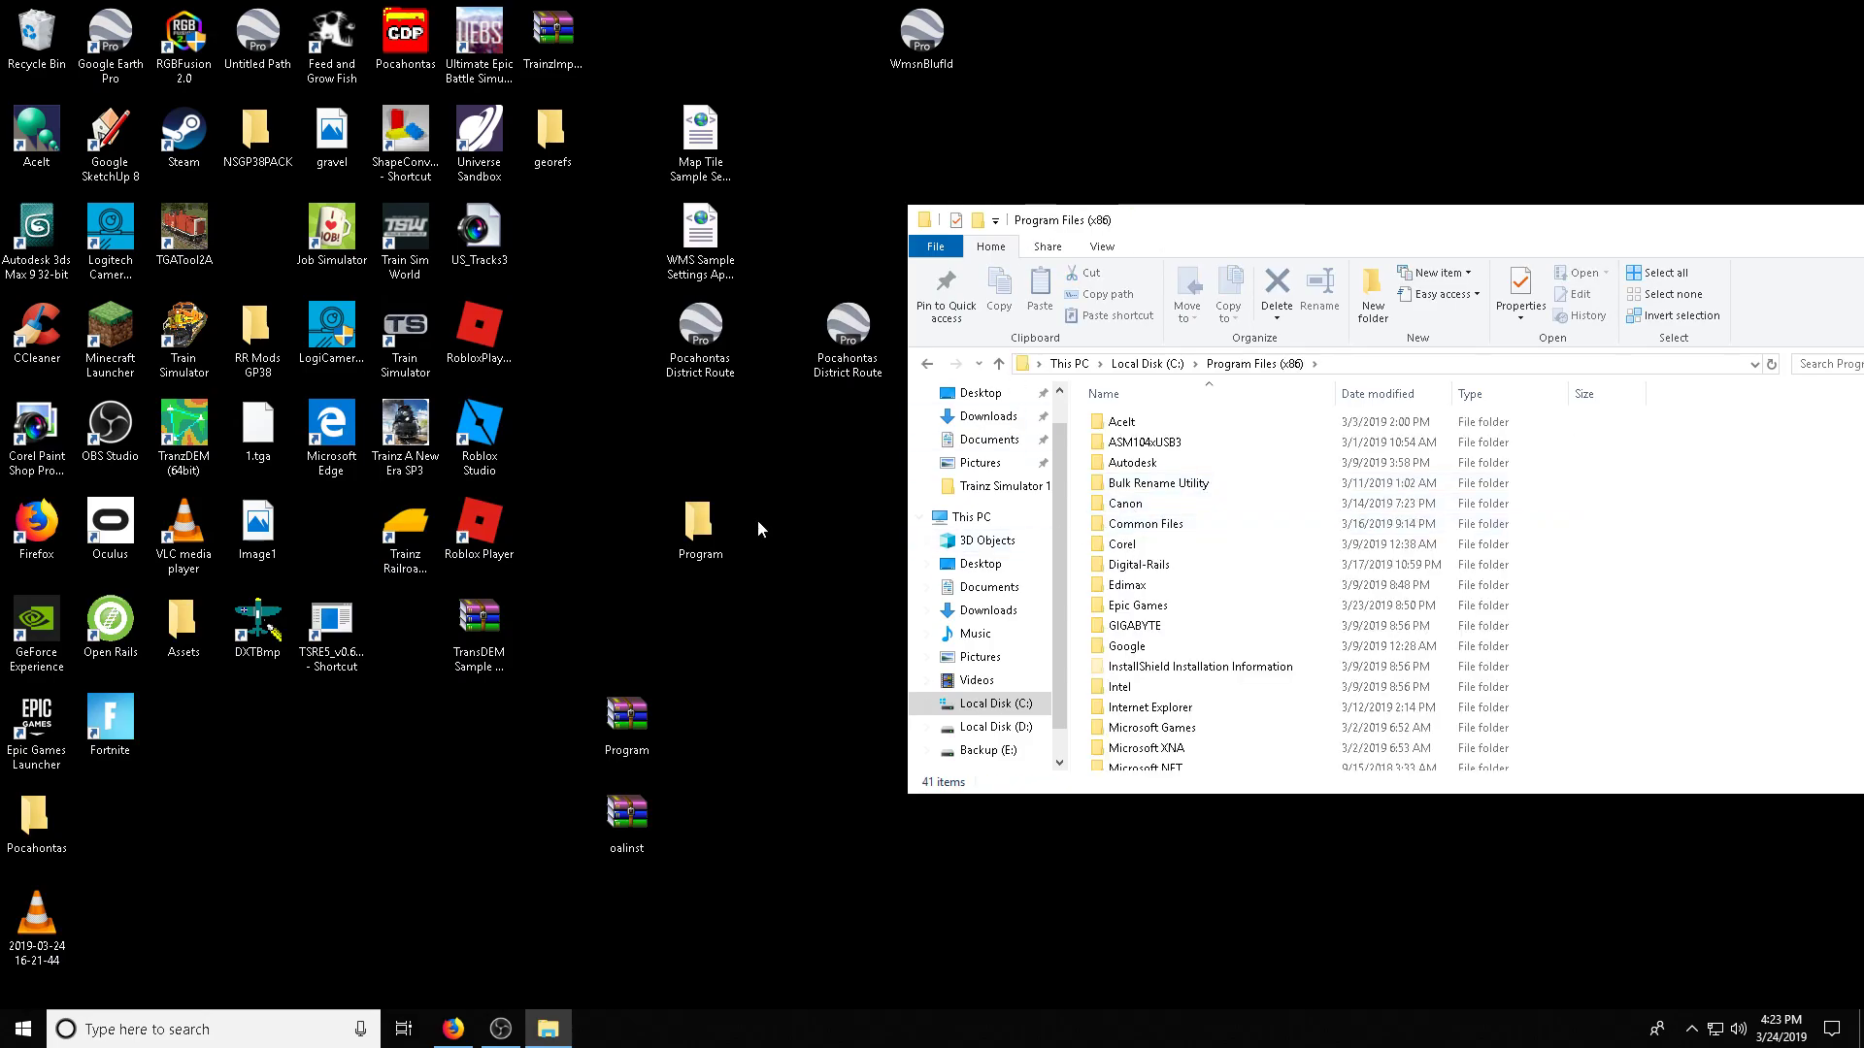
pyautogui.moveTo(699, 524); pyautogui.dragTo(1843, 593)
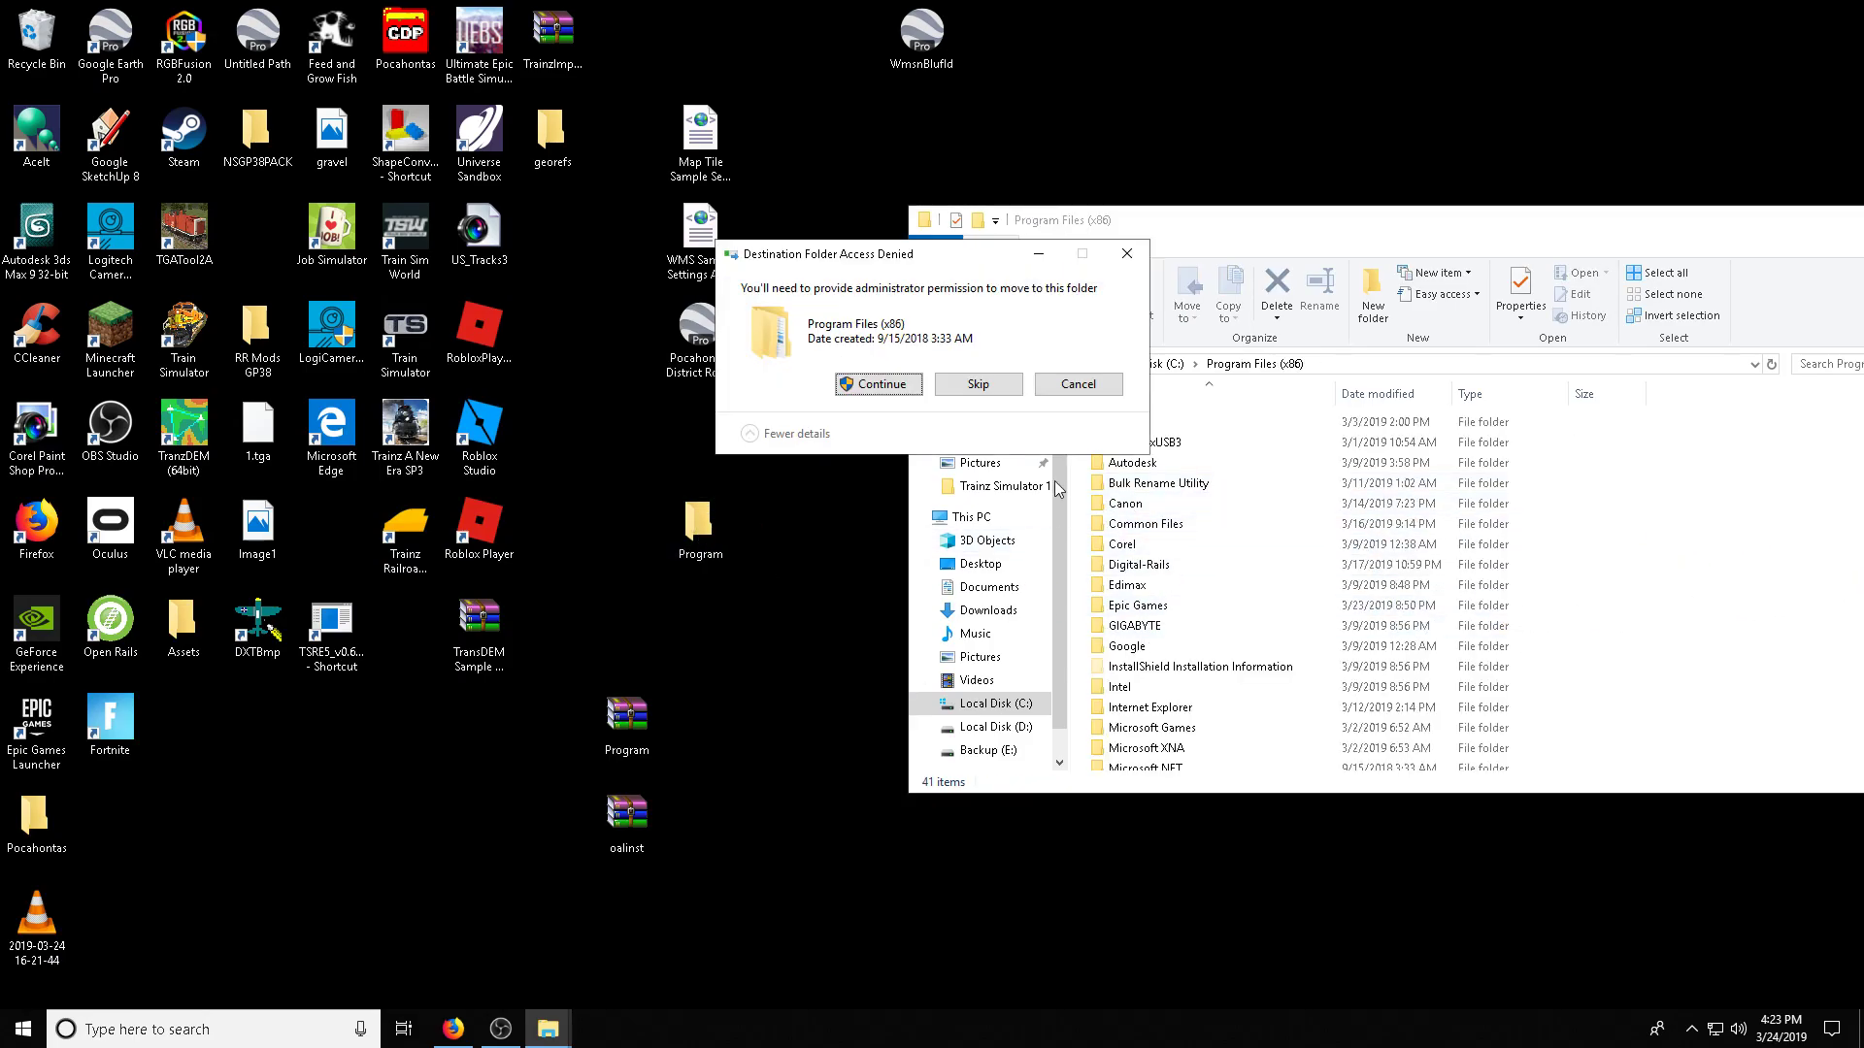
pyautogui.click(882, 385)
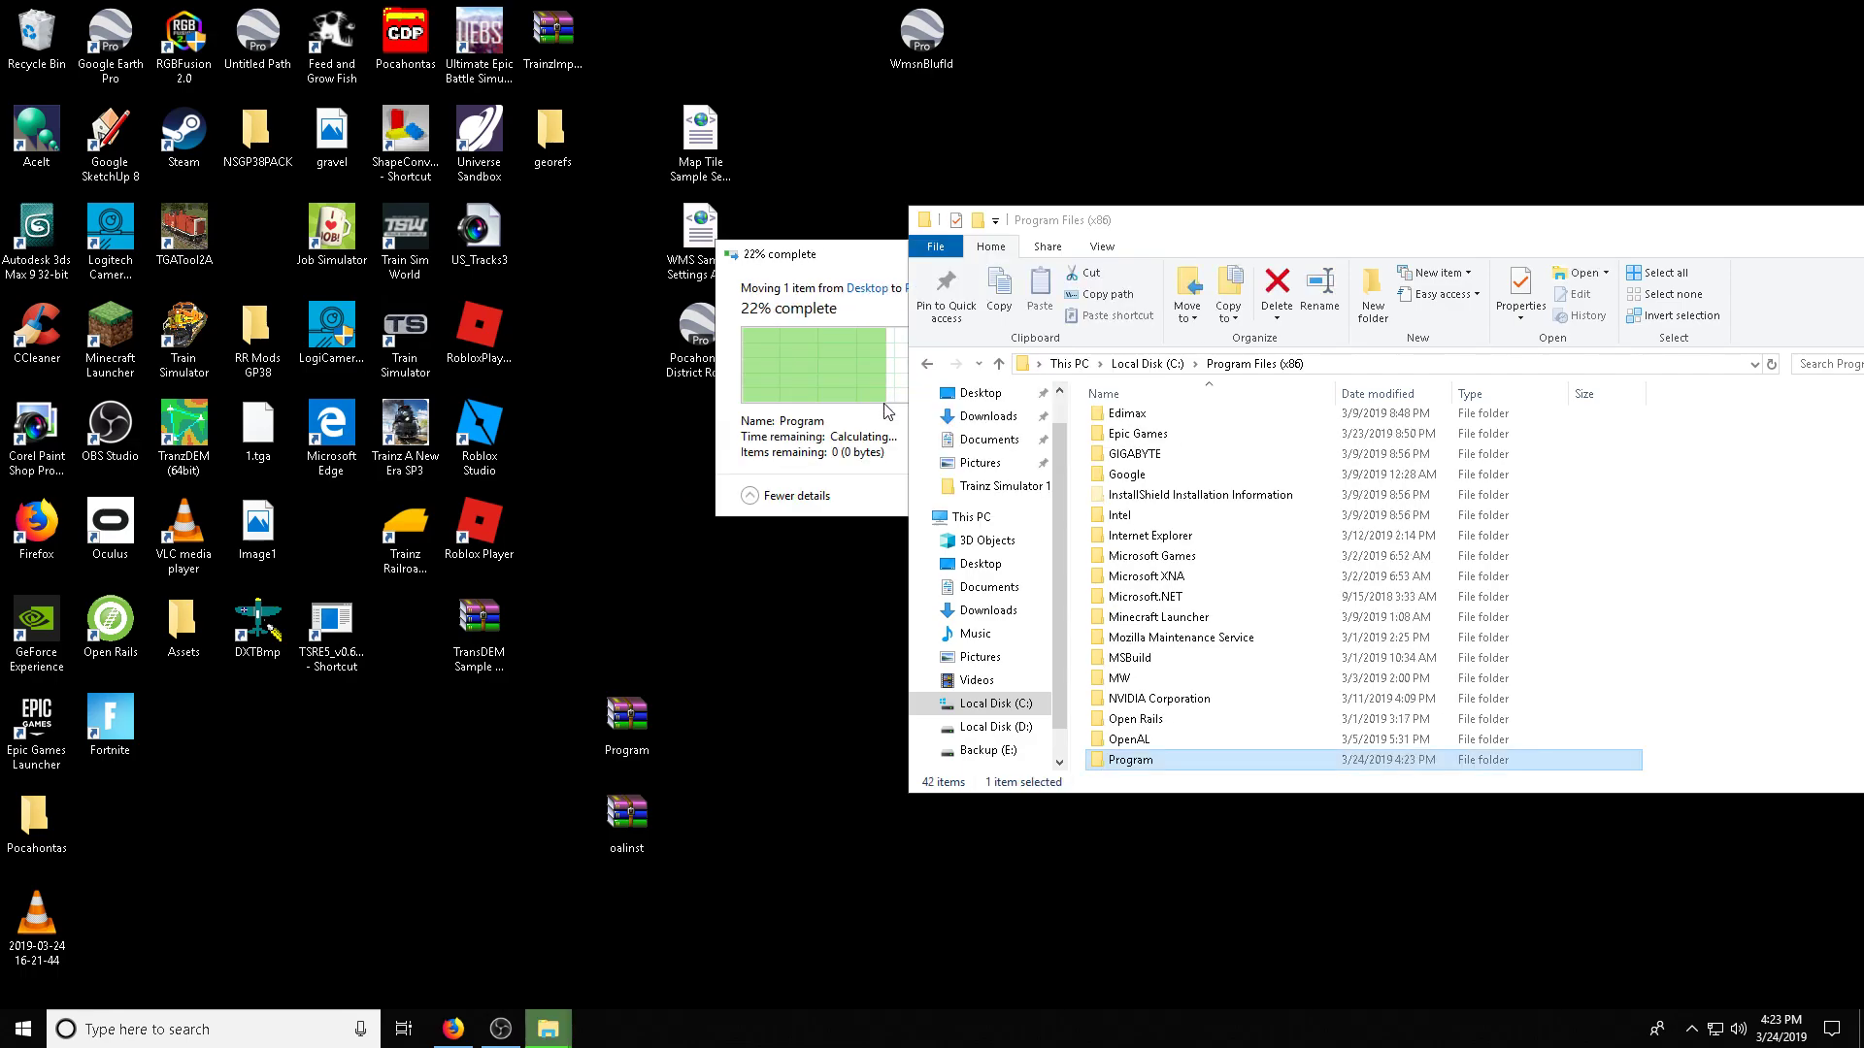
# Create a desktop shortcut to the OpenRails application in the moved Program folder.
pyautogui.scroll(-2, 1162, 720)
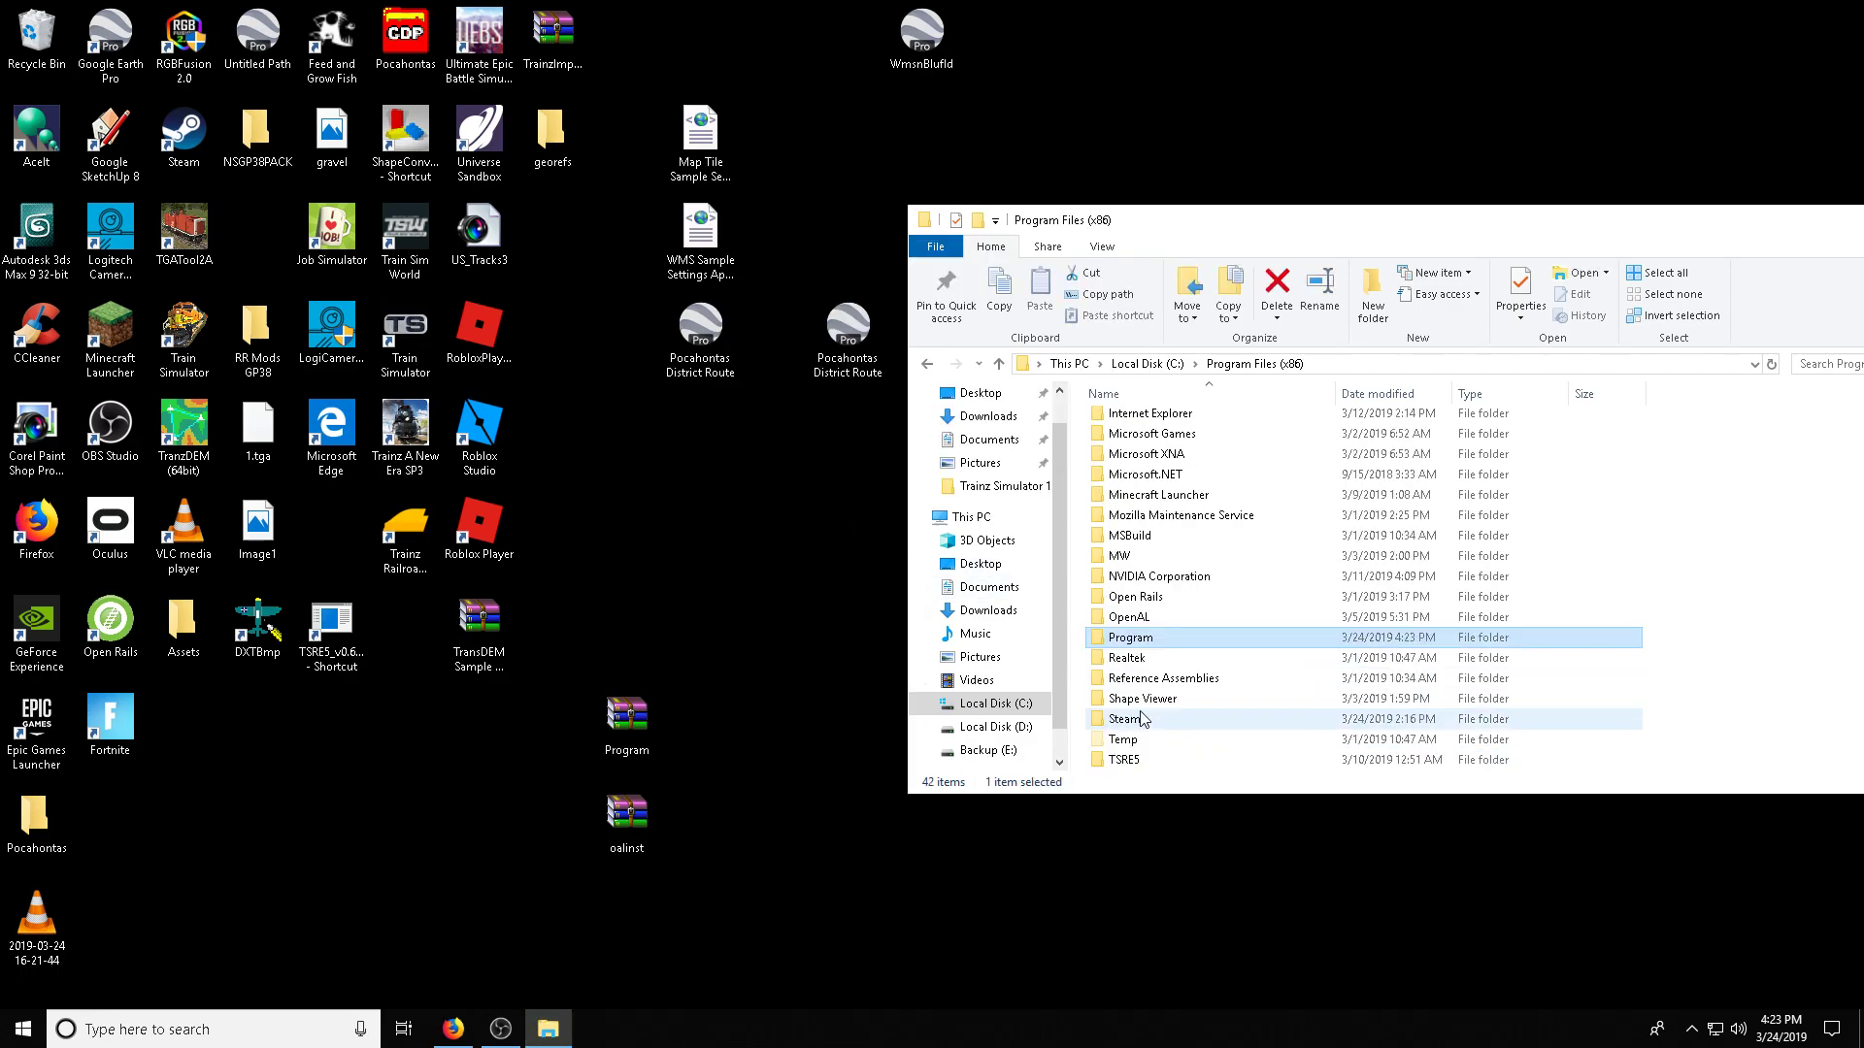
pyautogui.doubleClick(1131, 639)
pyautogui.scroll(-8, 1156, 655)
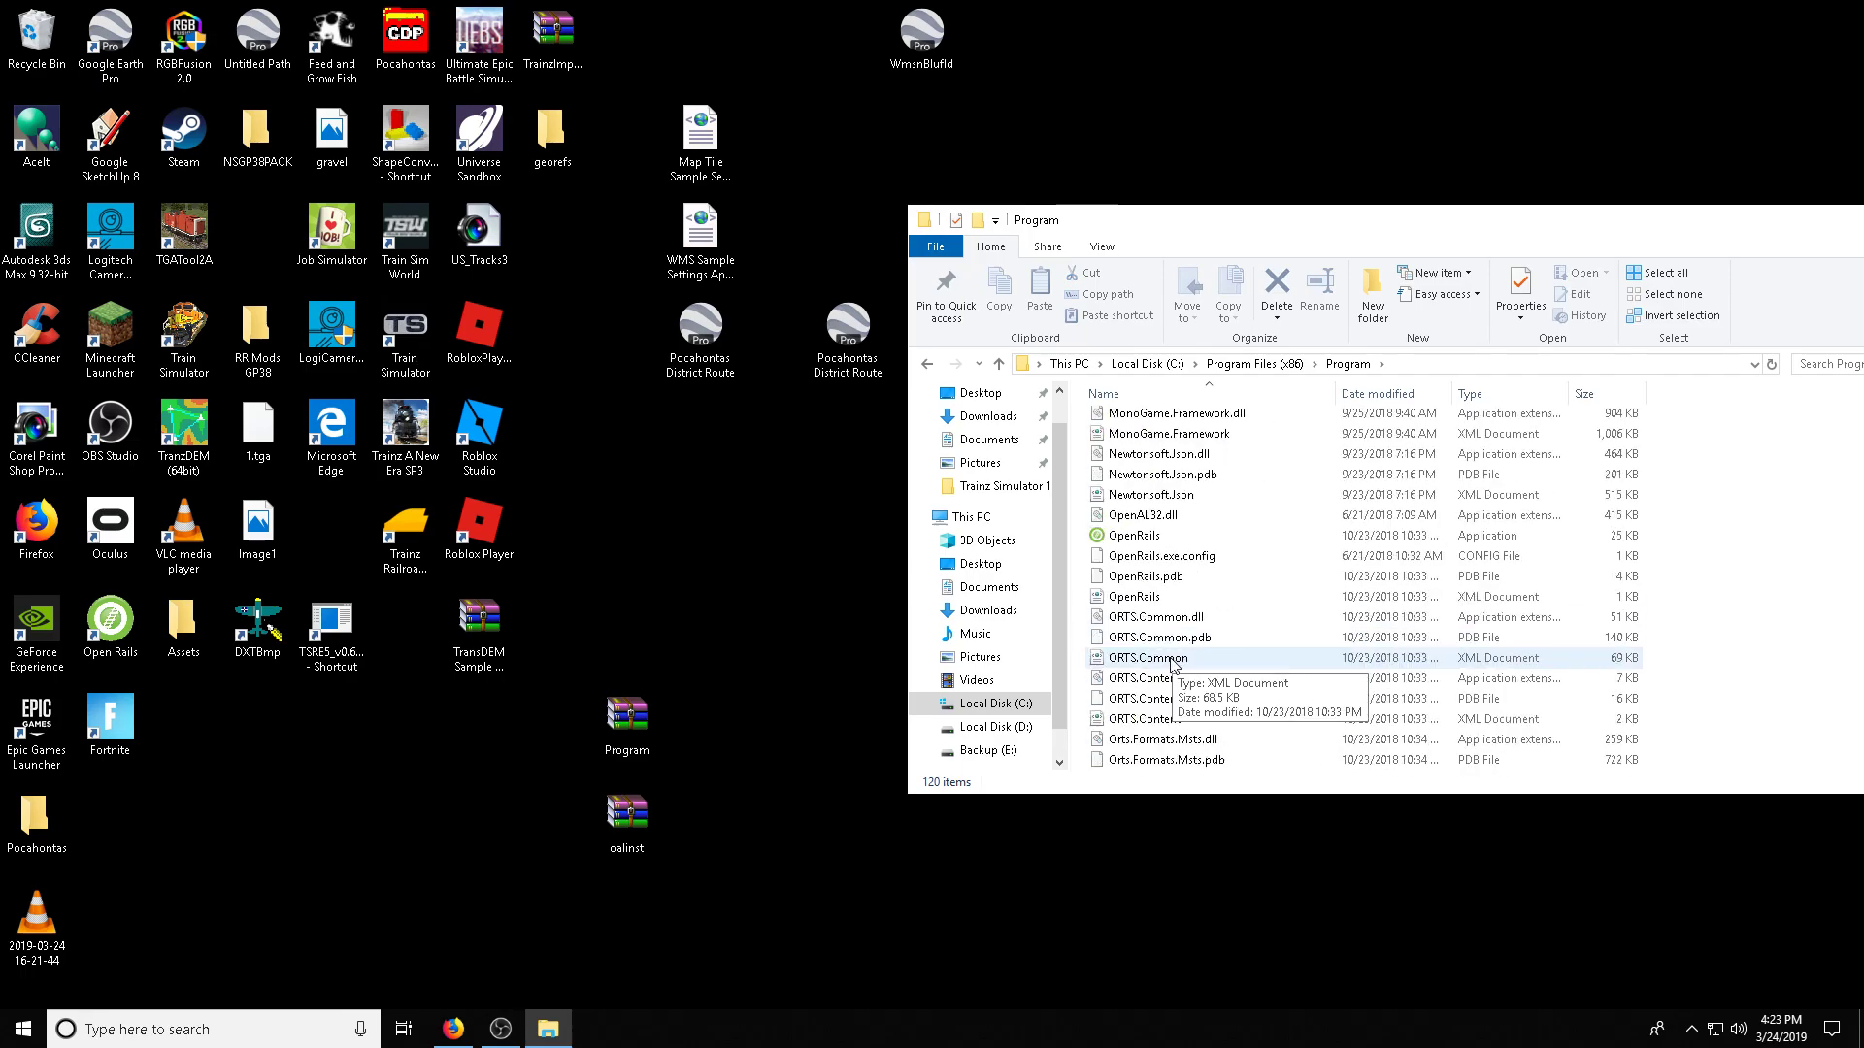
pyautogui.rightClick(1126, 536)
pyautogui.moveTo(1228, 791)
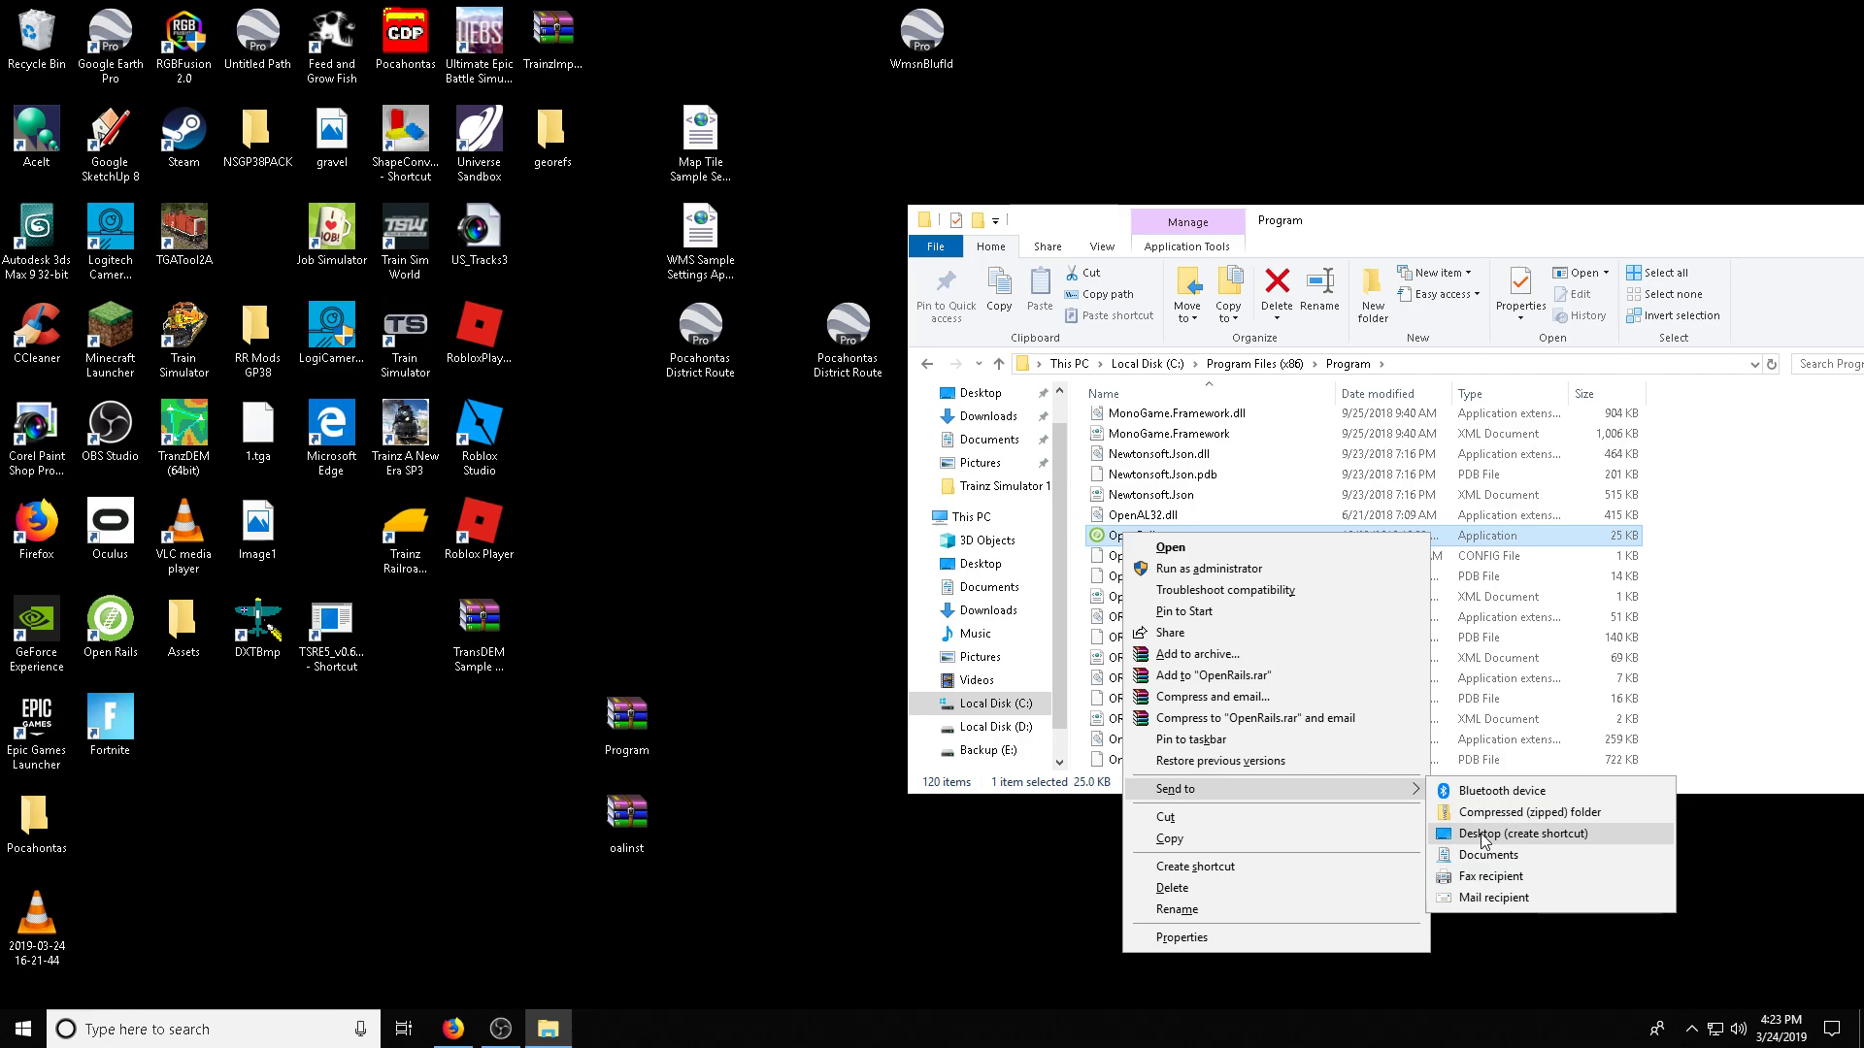
pyautogui.click(1483, 837)
# Rename the new desktop shortcut to "OpenRails - MonoGame" and close the Program folder window.
pyautogui.rightClick(116, 859)
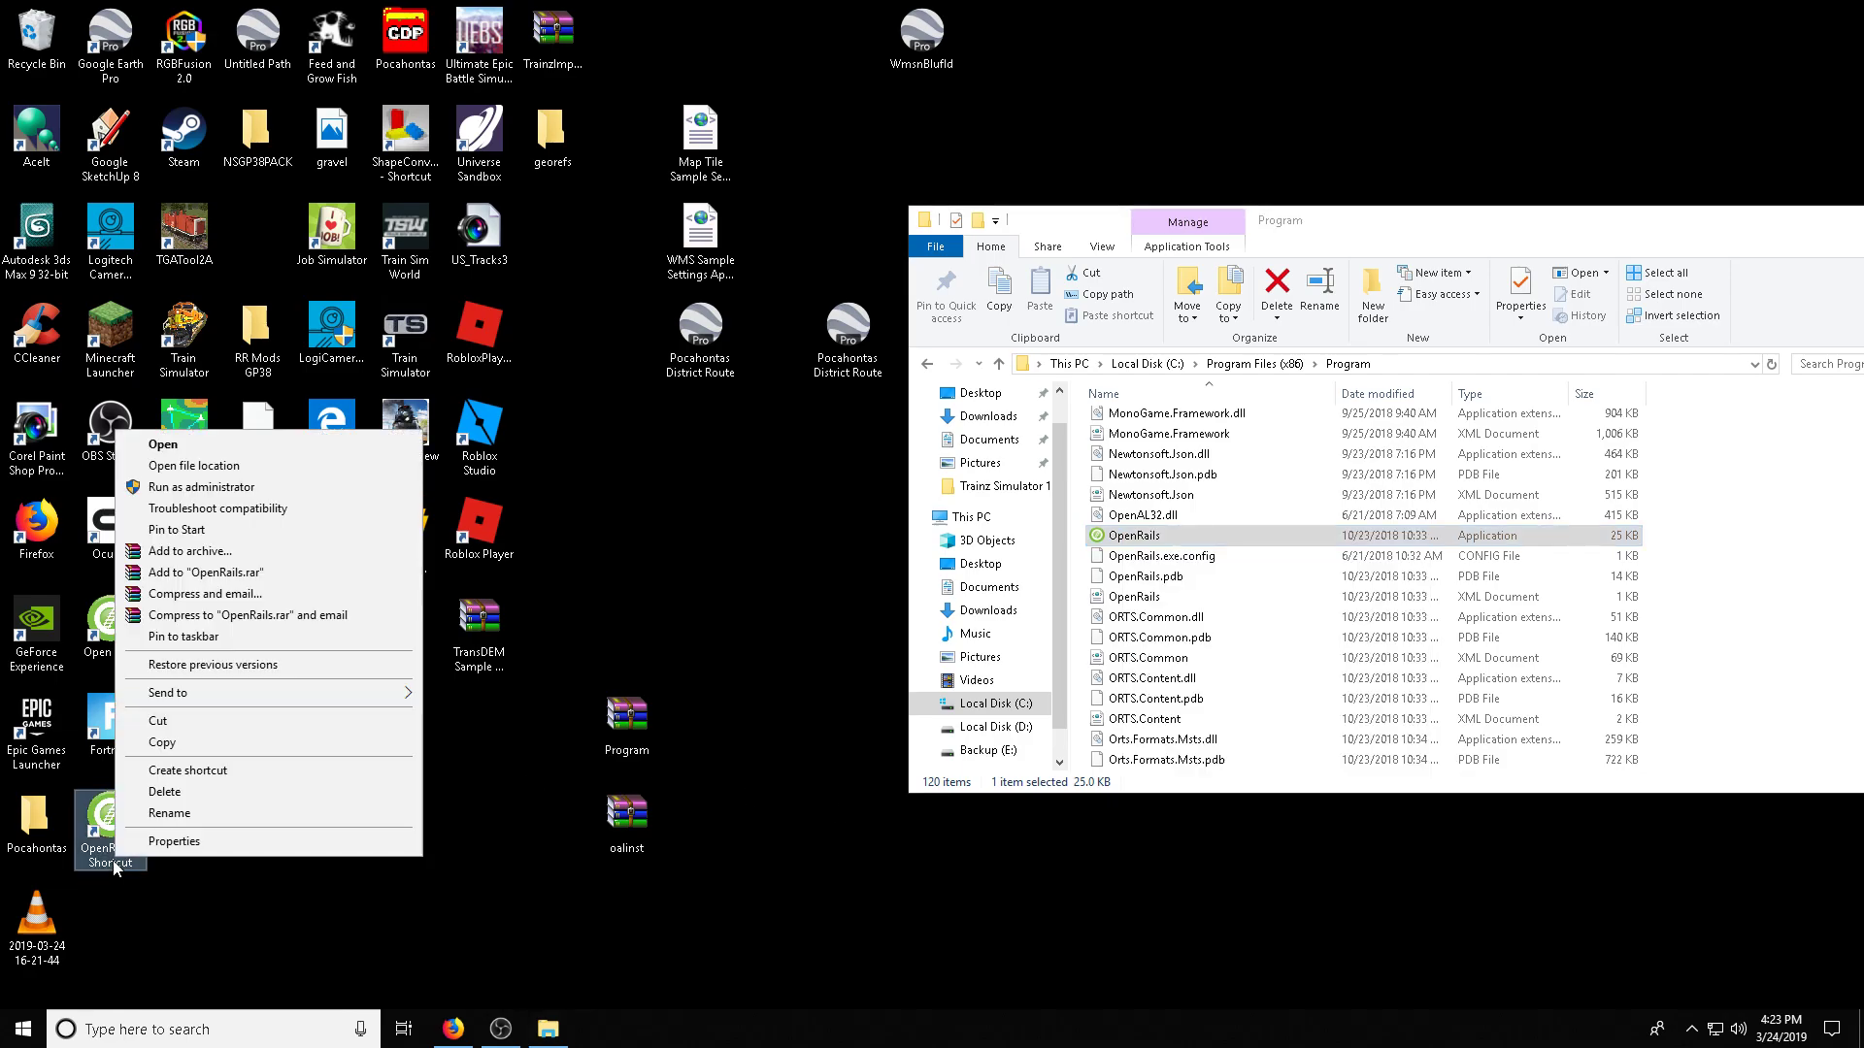
pyautogui.click(160, 820)
pyautogui.press('End')
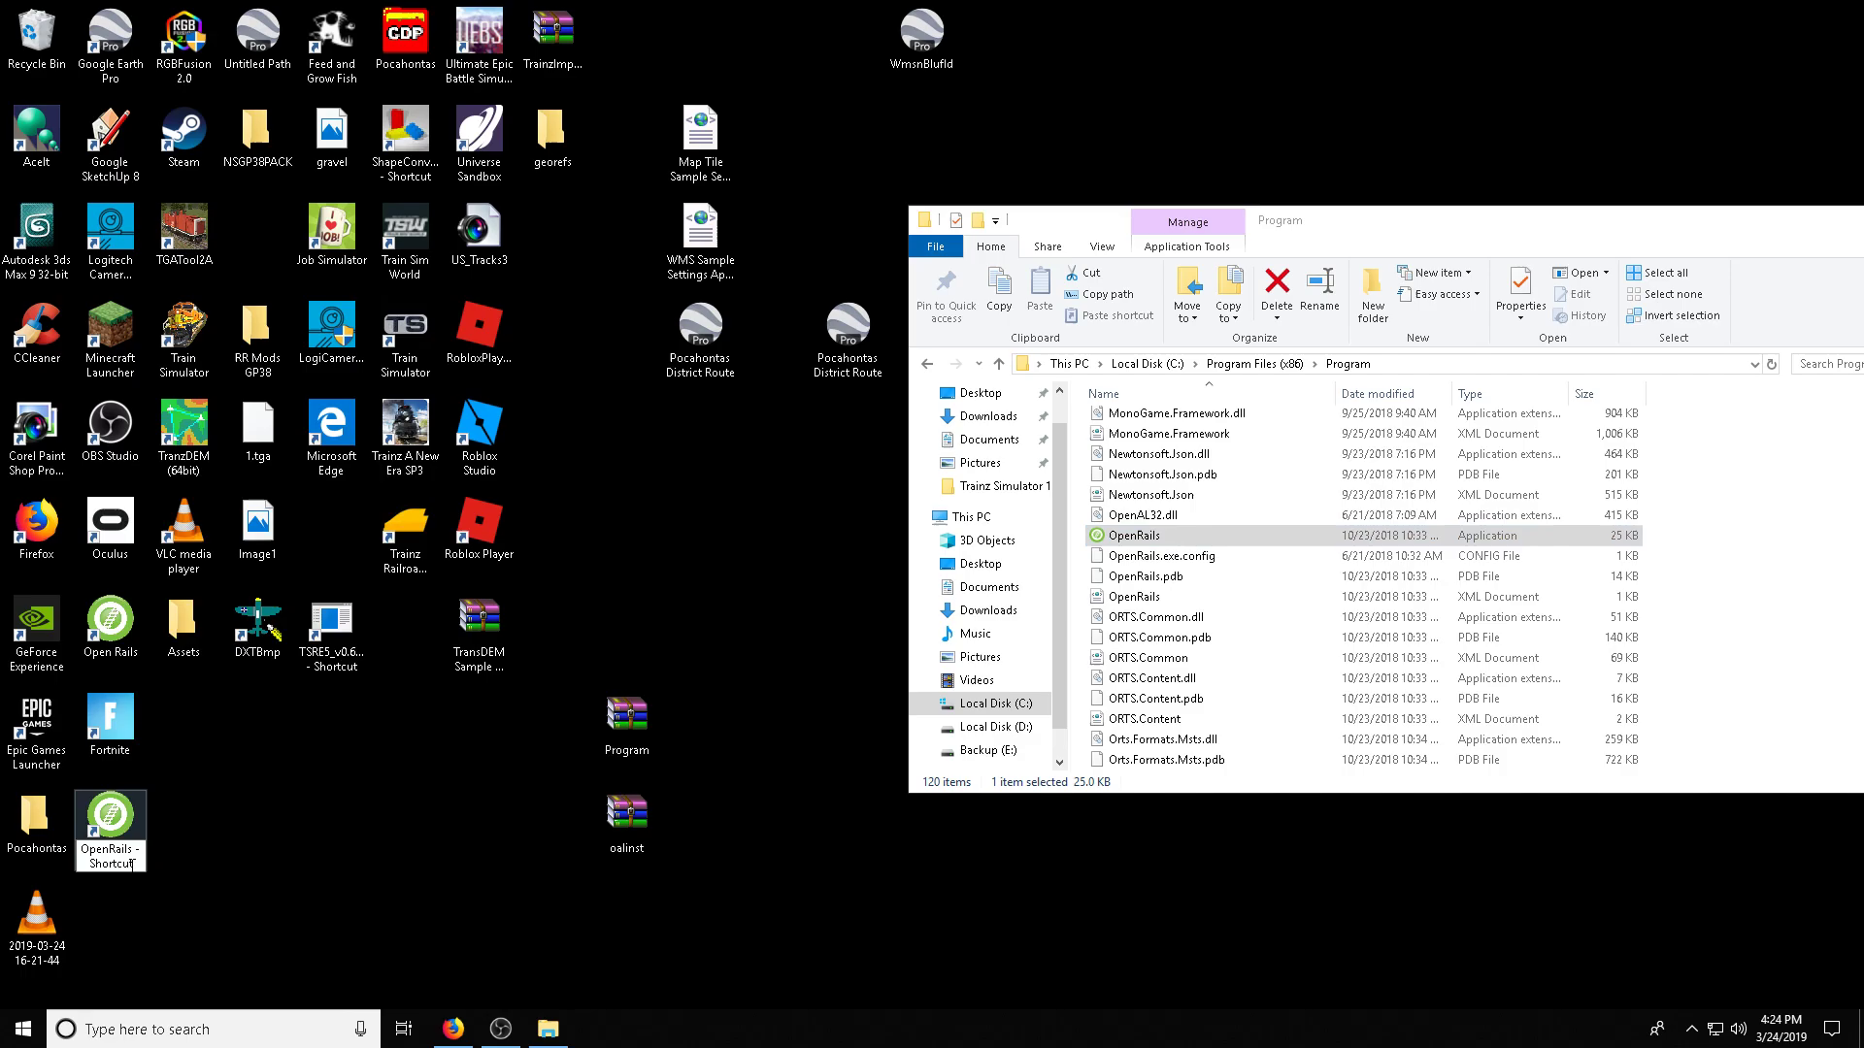
pyautogui.hotkey('shift', 'Left')
pyautogui.hotkey('shift', 'Left')
pyautogui.hotkey('shift', 'Left')
pyautogui.hotkey('shift', 'Left')
pyautogui.hotkey('shift', 'Left')
pyautogui.hotkey('shift', 'Left')
pyautogui.hotkey('shift', 'Left')
pyautogui.write('MonoGame')
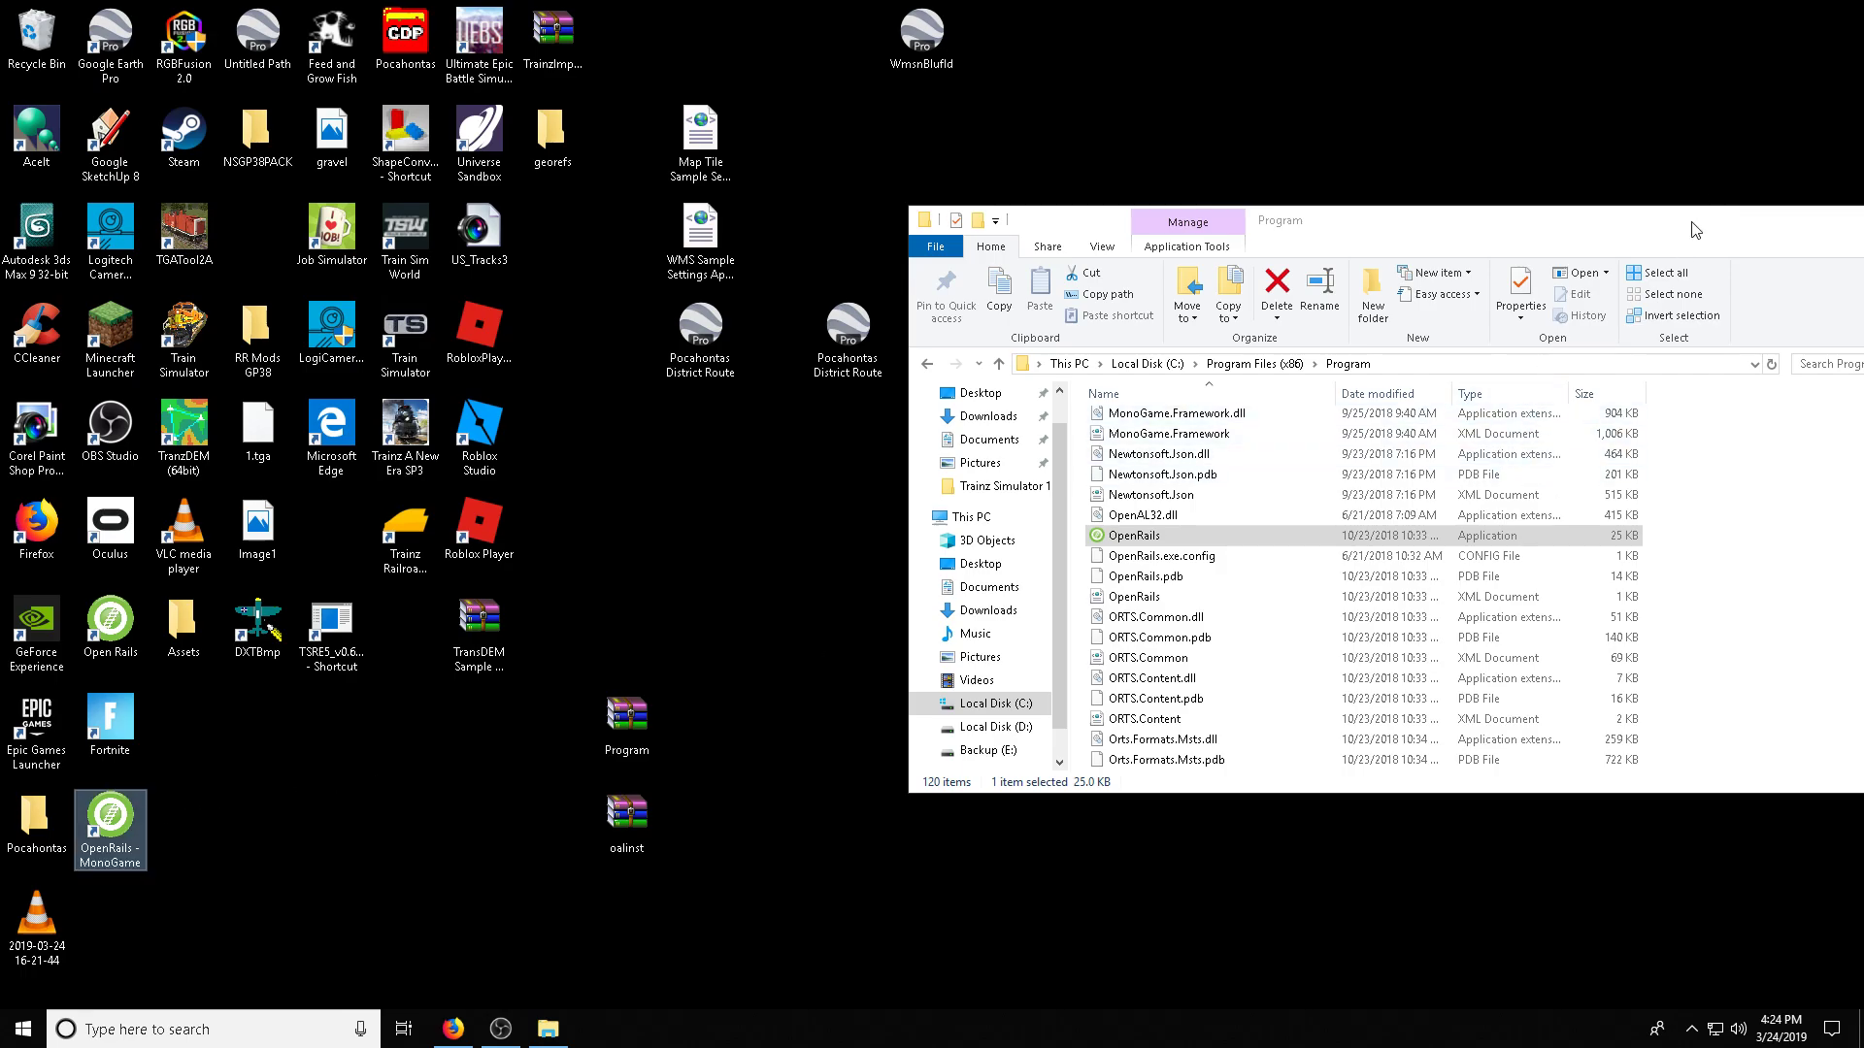
pyautogui.moveTo(1693, 229); pyautogui.dragTo(1240, 258)
pyautogui.click(1508, 254)
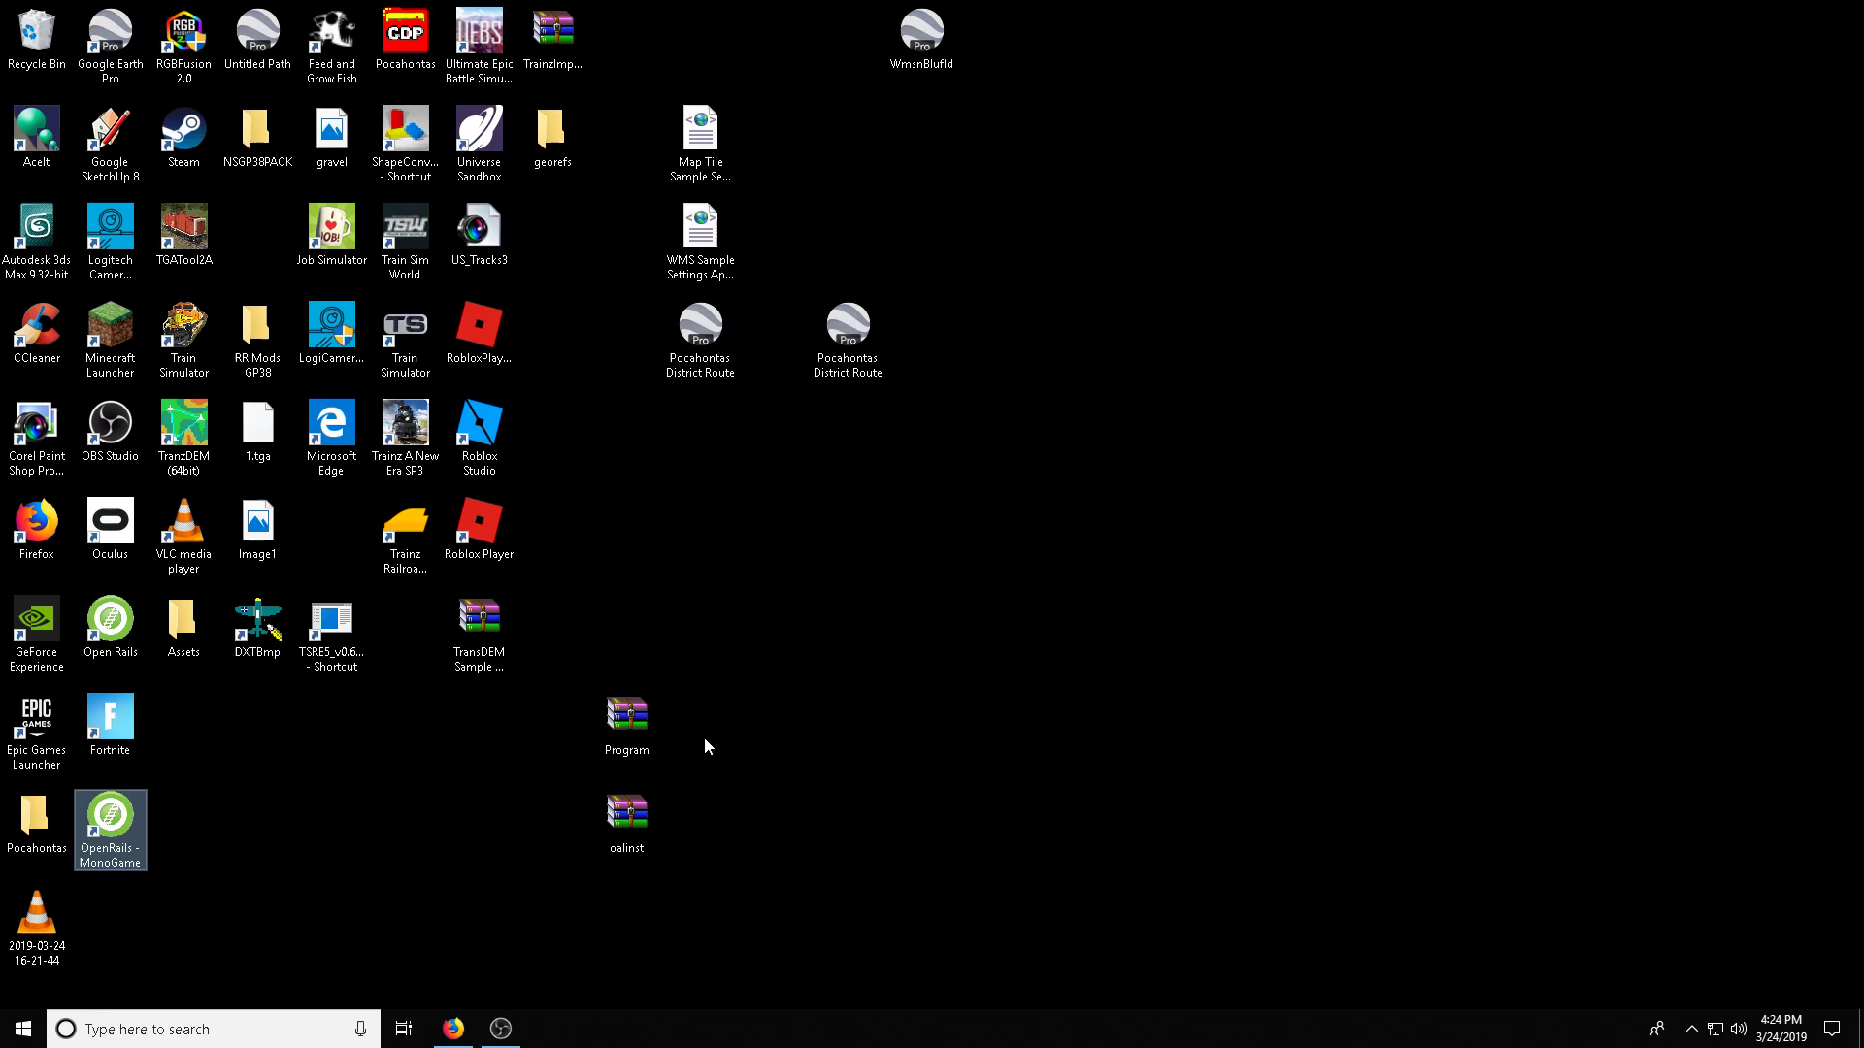
# Install OpenAL by running oalinst.exe from the oalinst archive and accepting its license, then close the archive.
pyautogui.moveTo(626, 815); pyautogui.dragTo(929, 605)
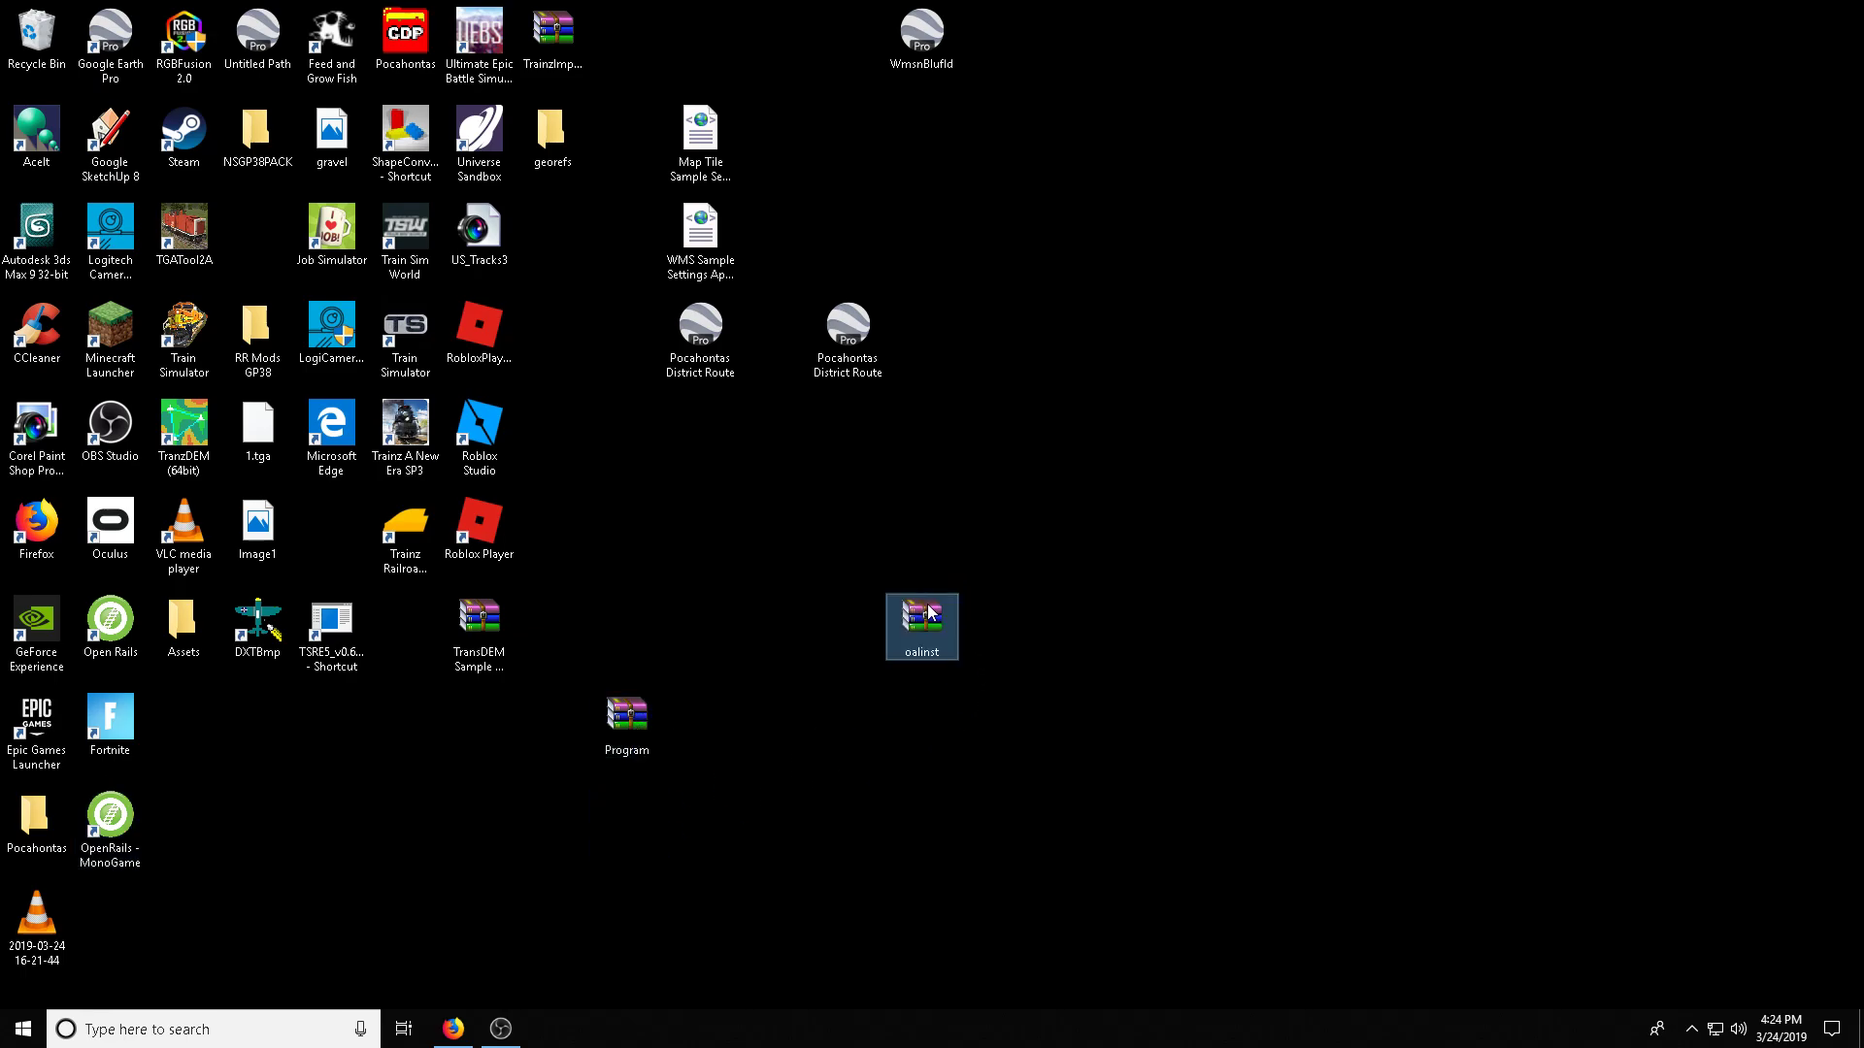
pyautogui.doubleClick(929, 612)
pyautogui.doubleClick(260, 556)
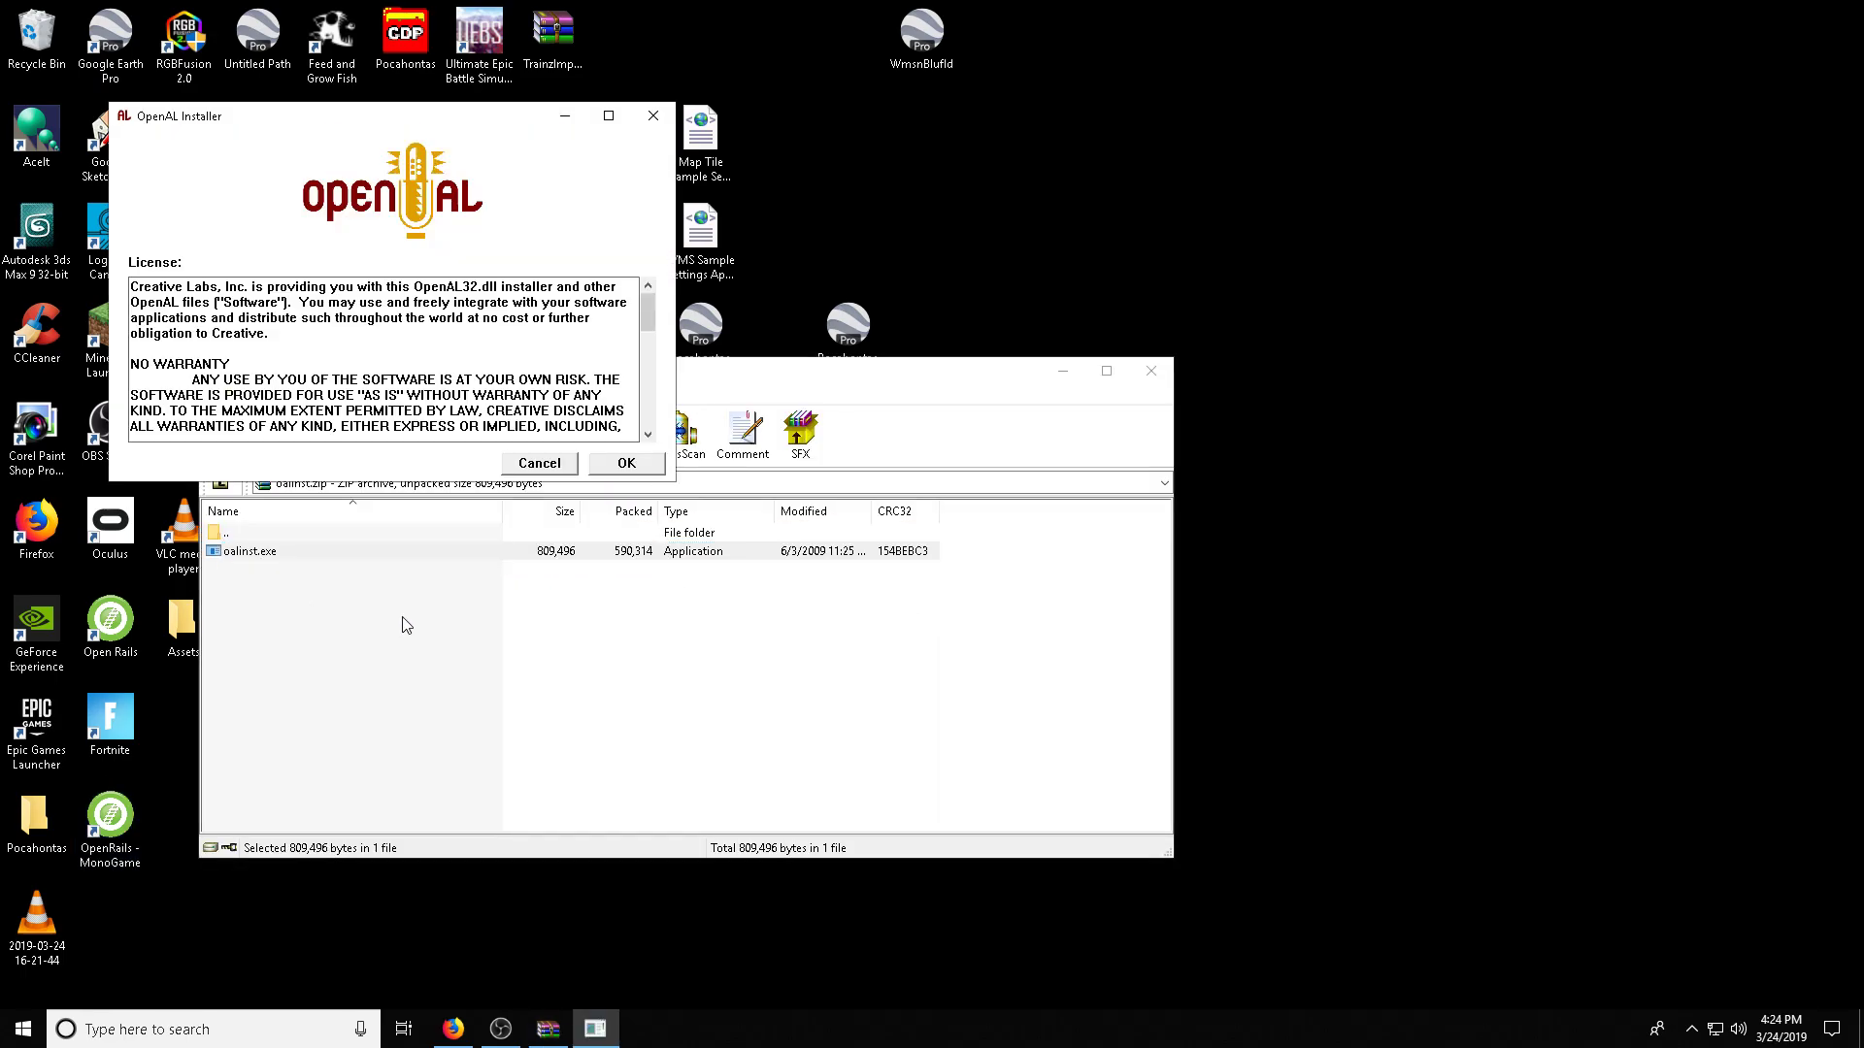
pyautogui.click(626, 463)
pyautogui.click(976, 574)
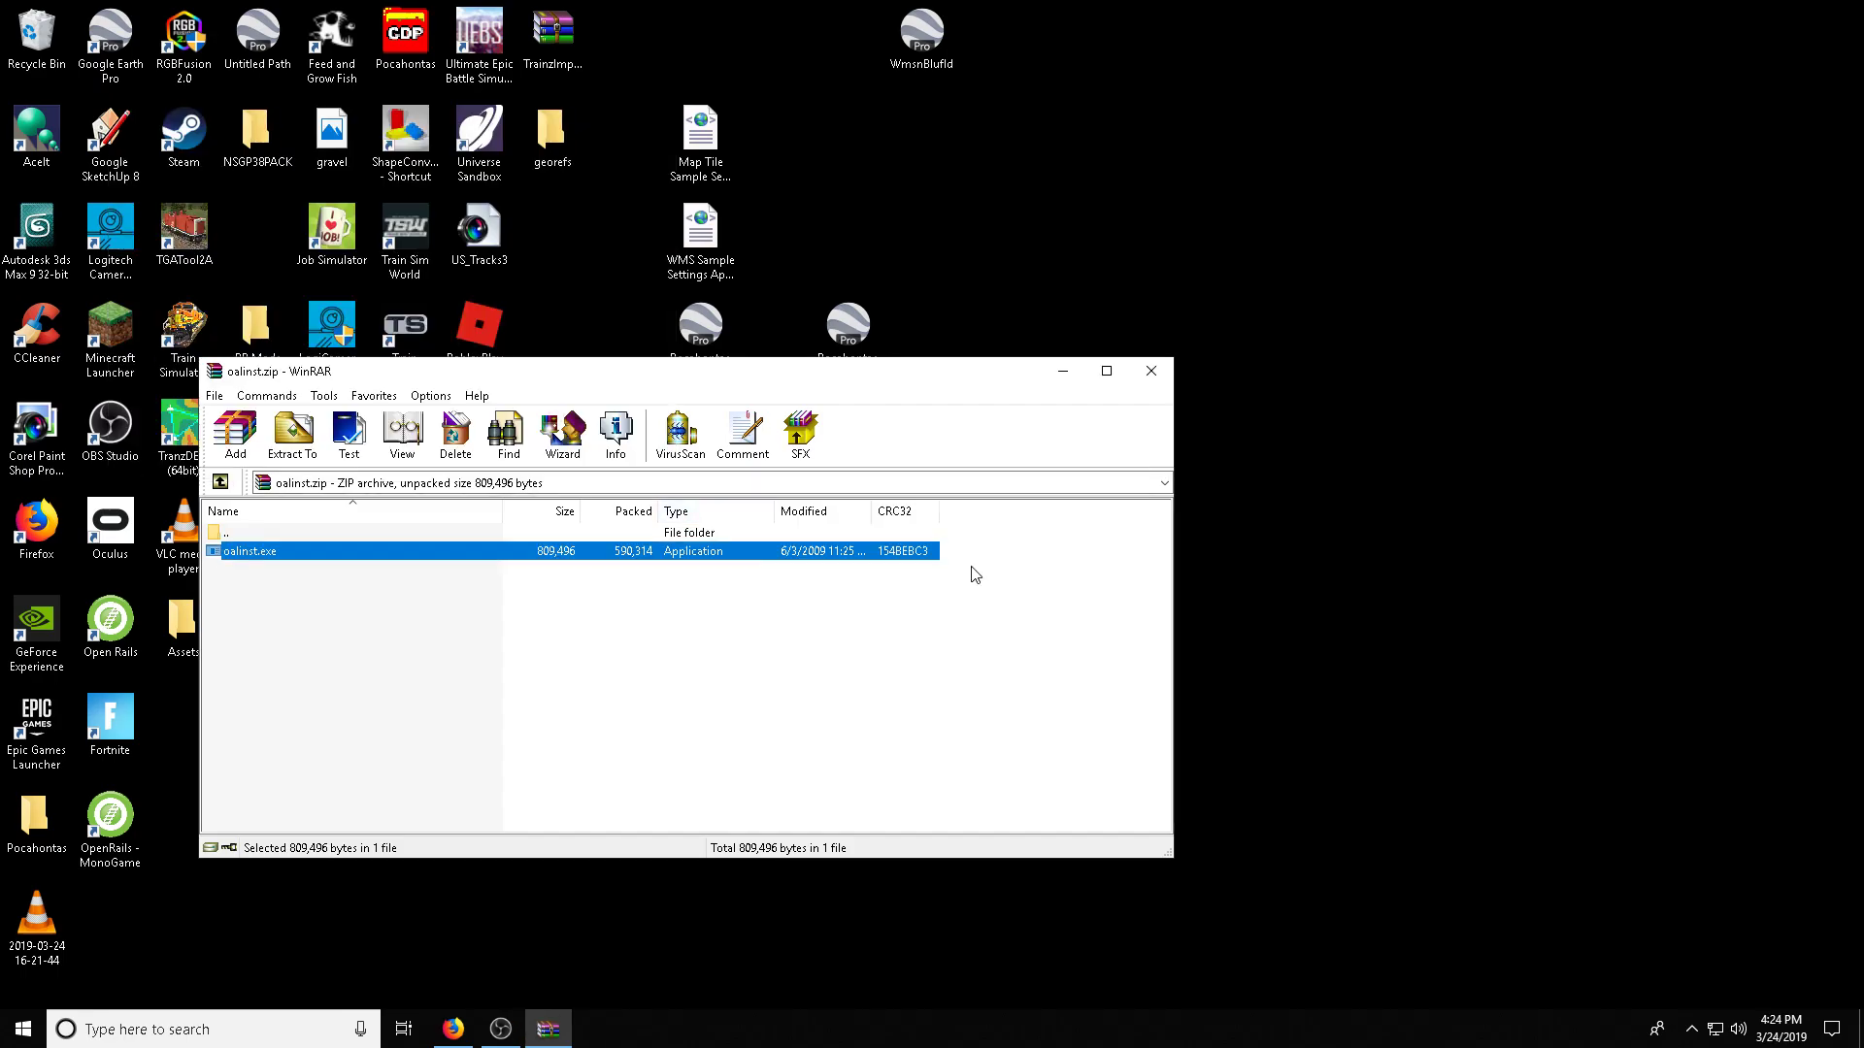
pyautogui.click(1151, 371)
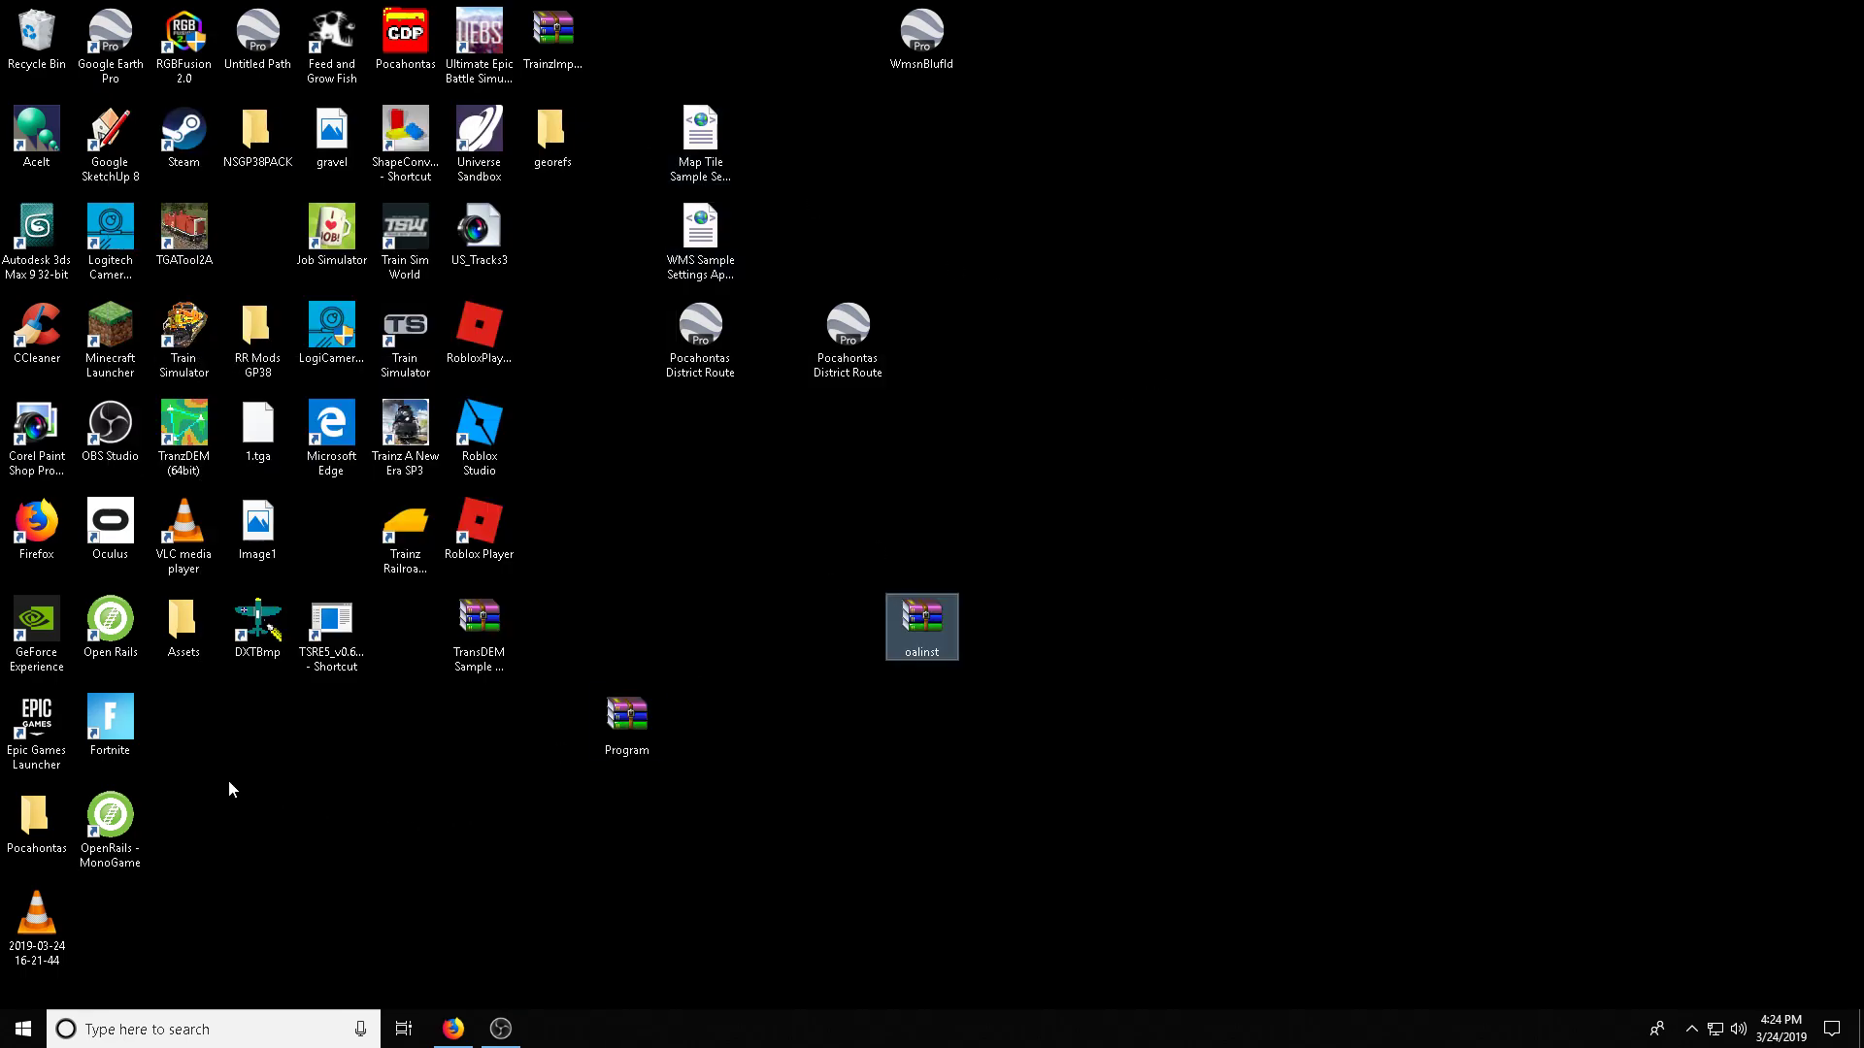
# Launch the OpenRails - MonoGame shortcut, allowing OpenRails.exe and Menu.exe to run and disabling the repeated security prompt for Menu.exe.
pyautogui.doubleClick(129, 813)
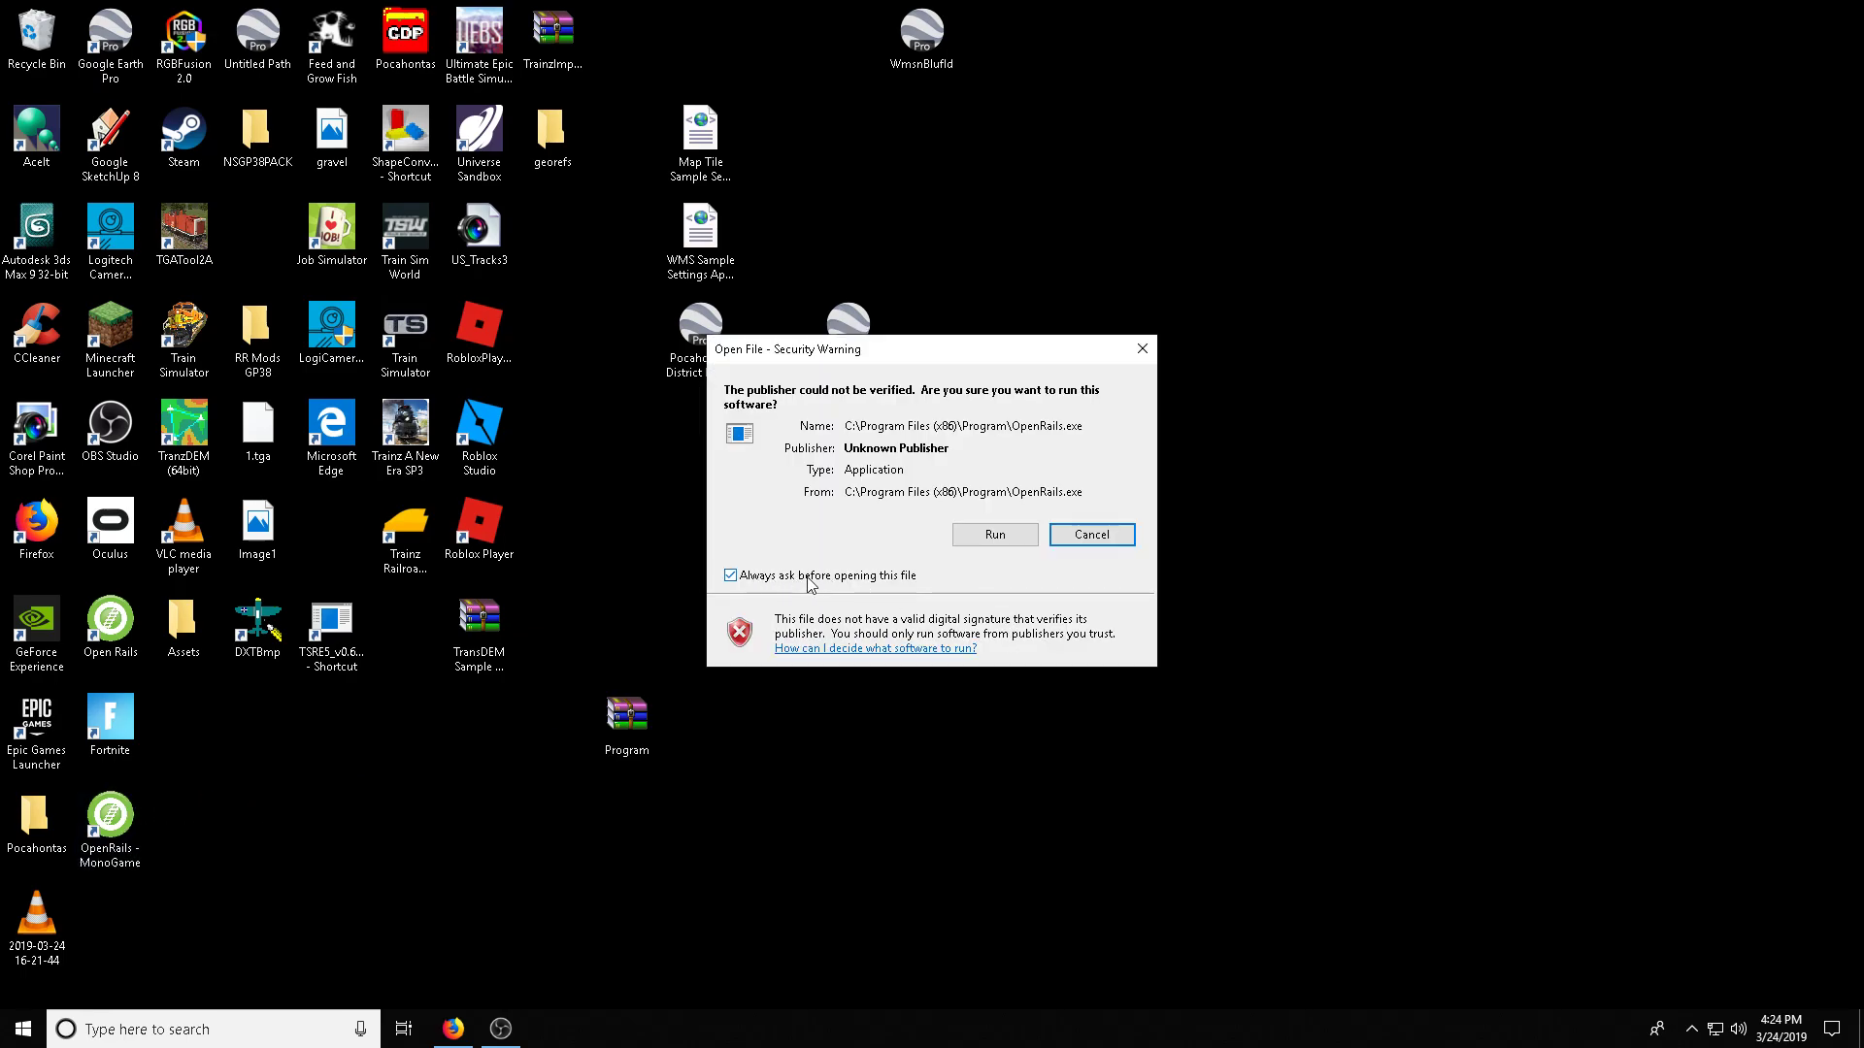
pyautogui.click(971, 537)
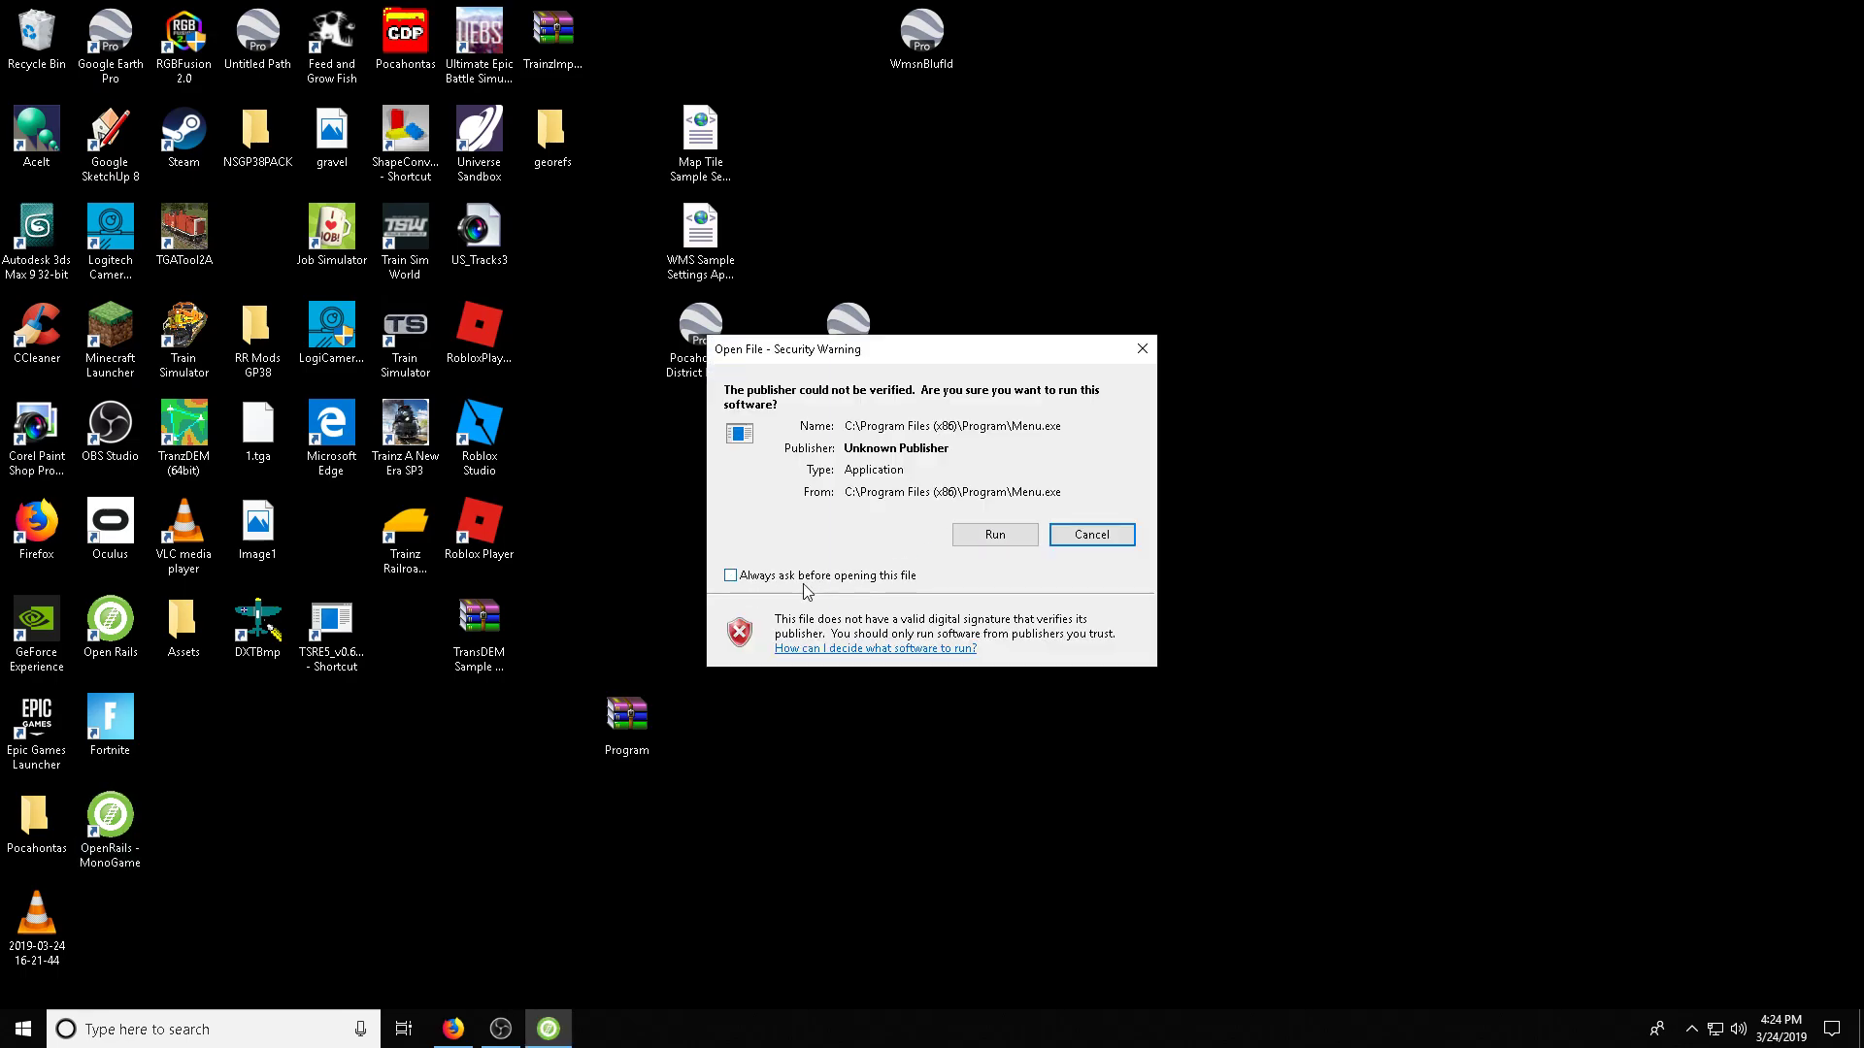
pyautogui.click(1004, 539)
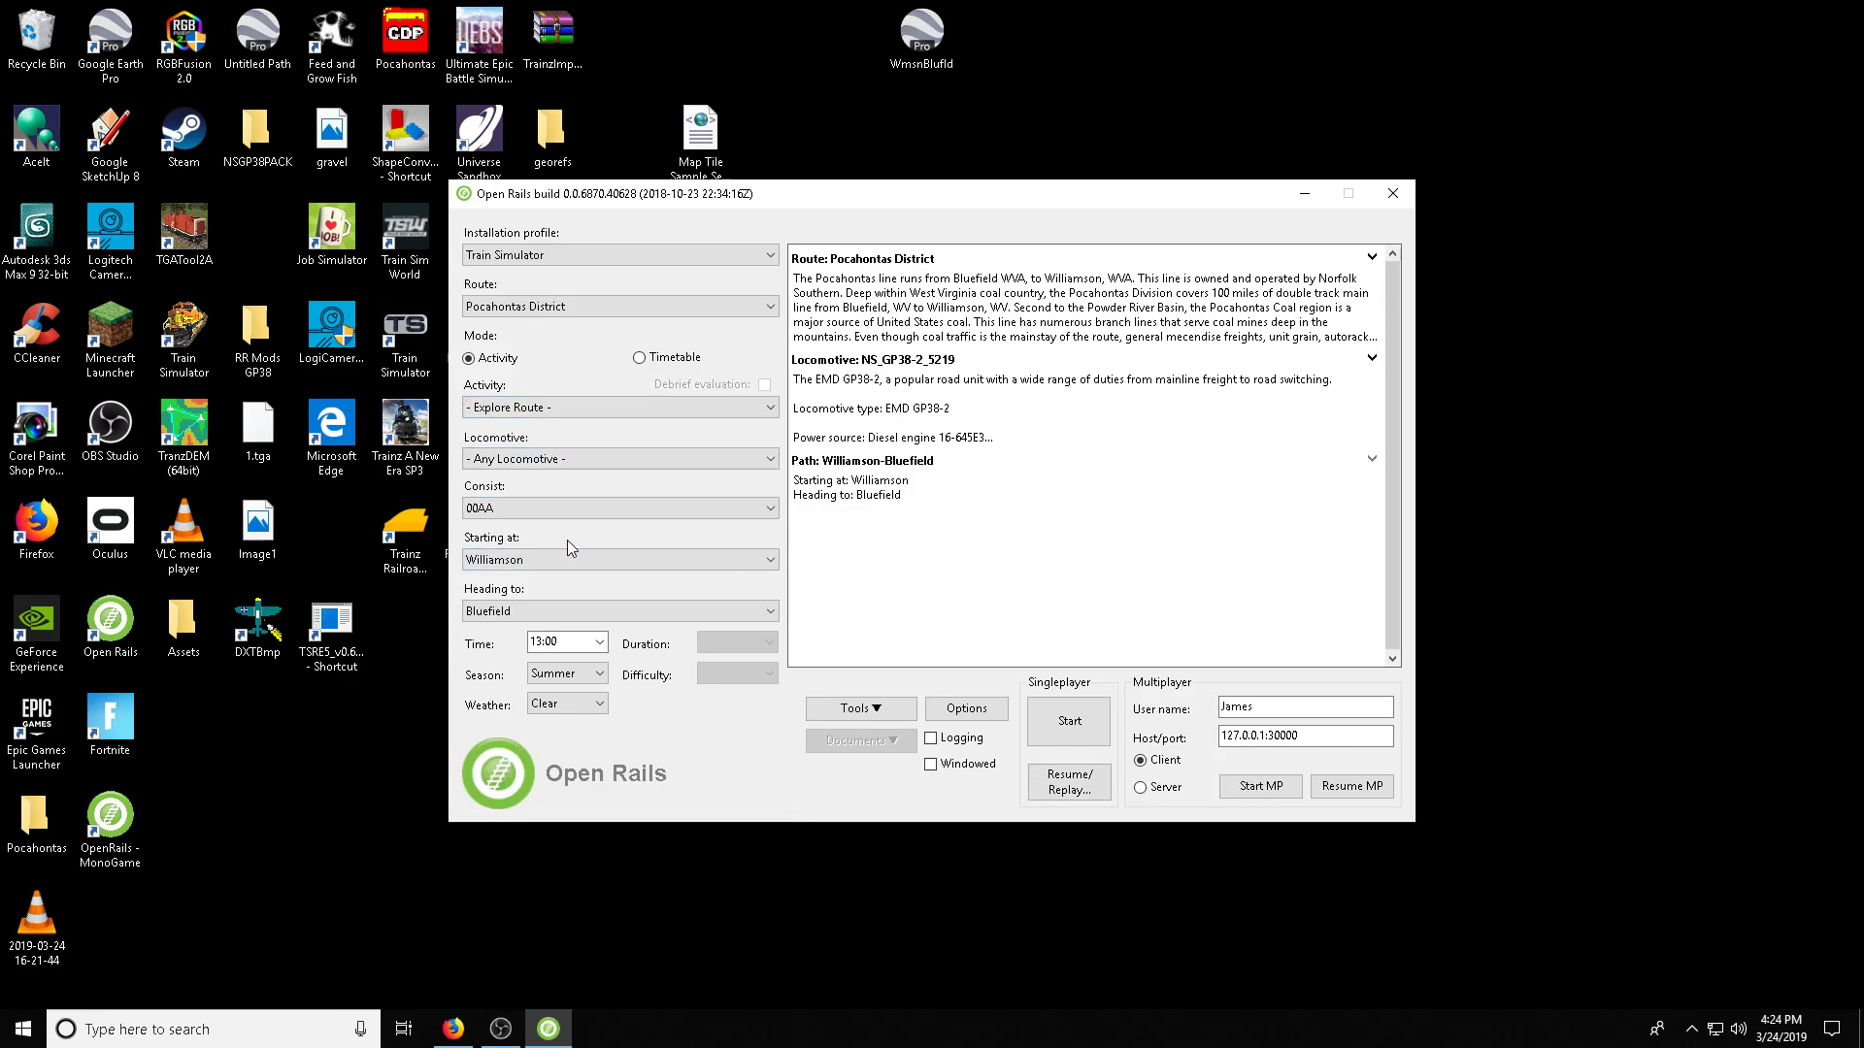
# Set the consist to NS_RoadRailer for the Pocahontas District route.
pyautogui.click(568, 509)
pyautogui.scroll(-6, 583, 670)
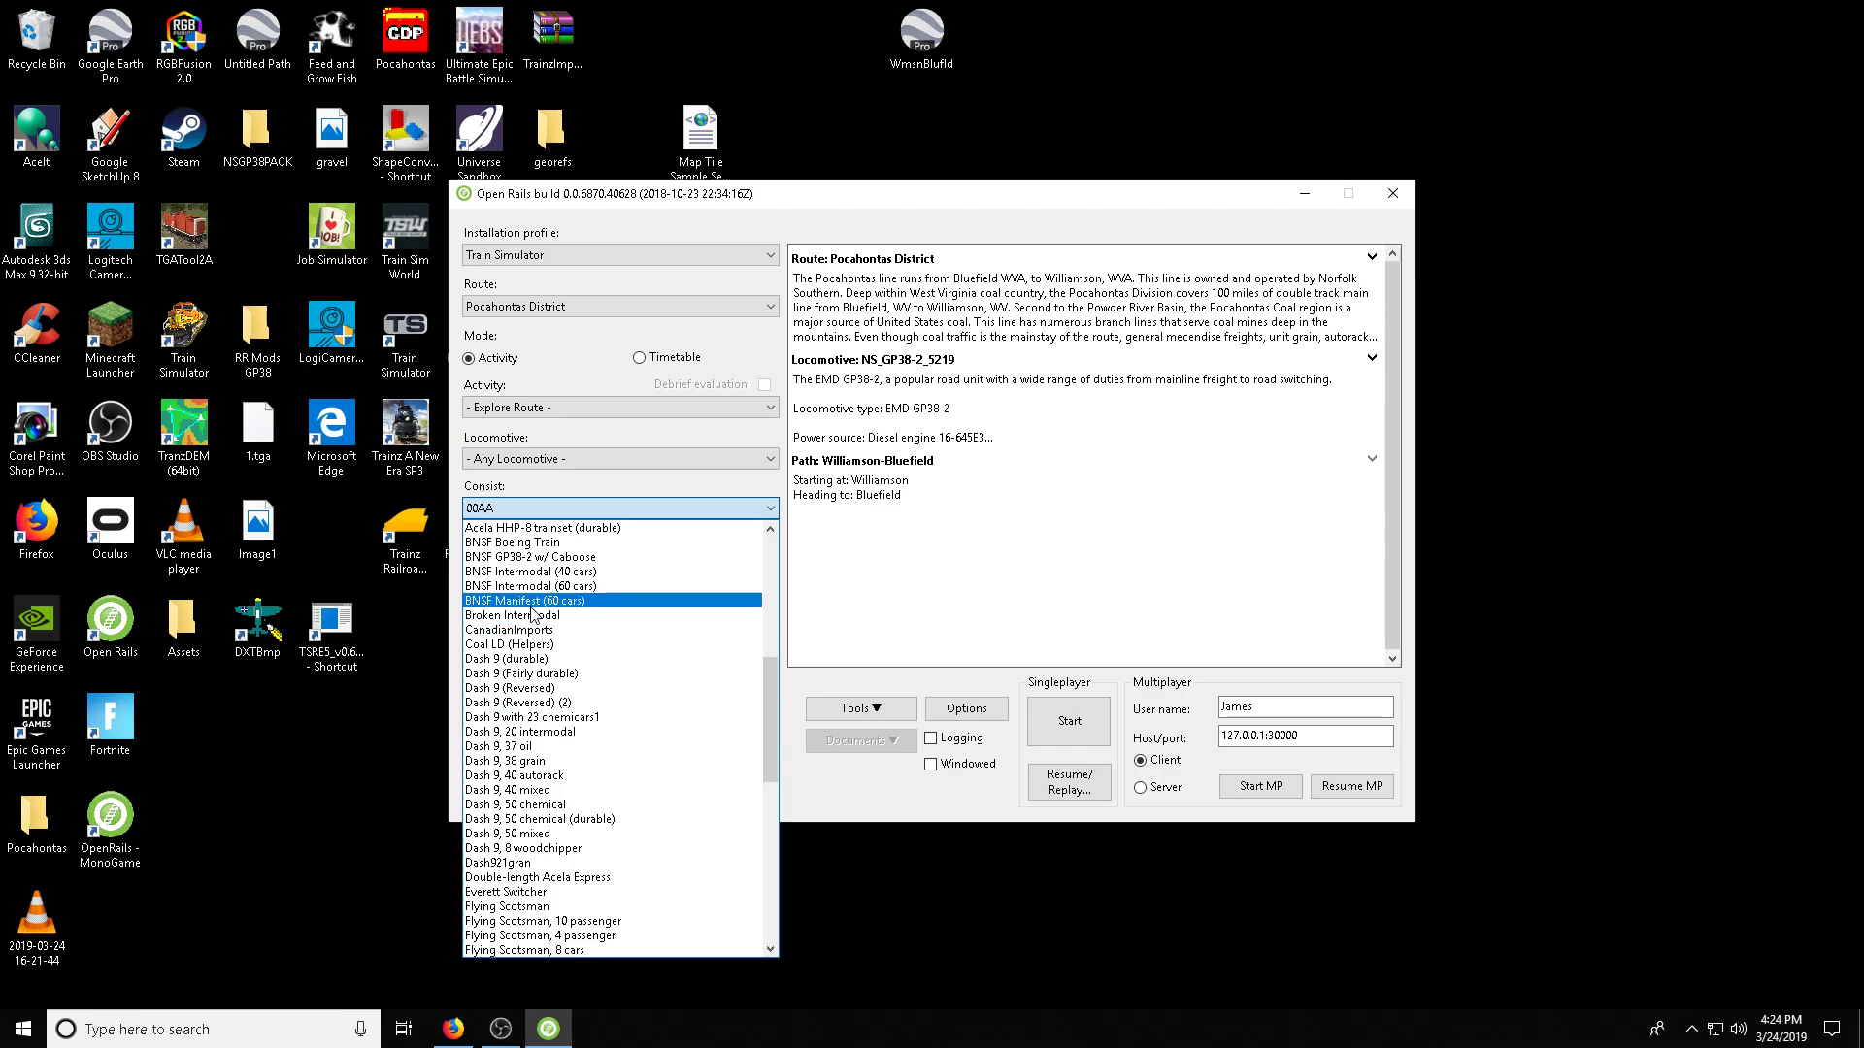
pyautogui.scroll(-9, 533, 628)
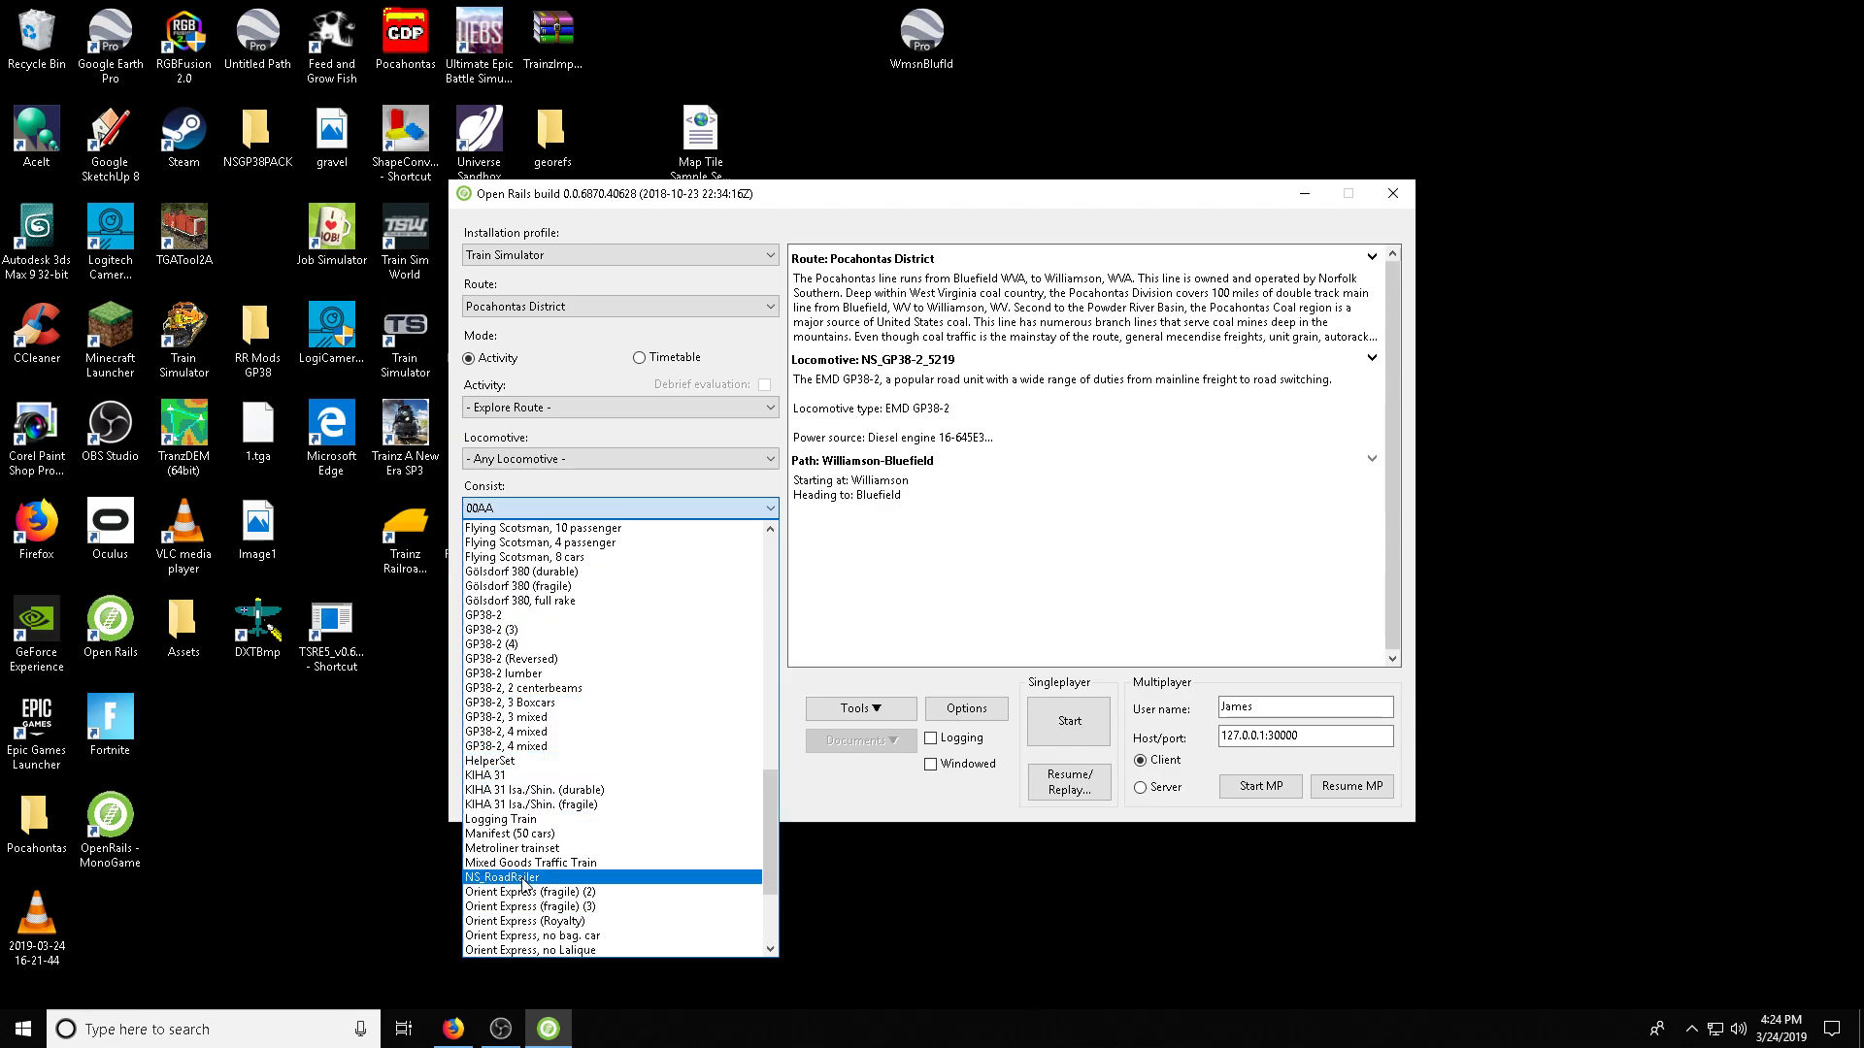
pyautogui.click(522, 878)
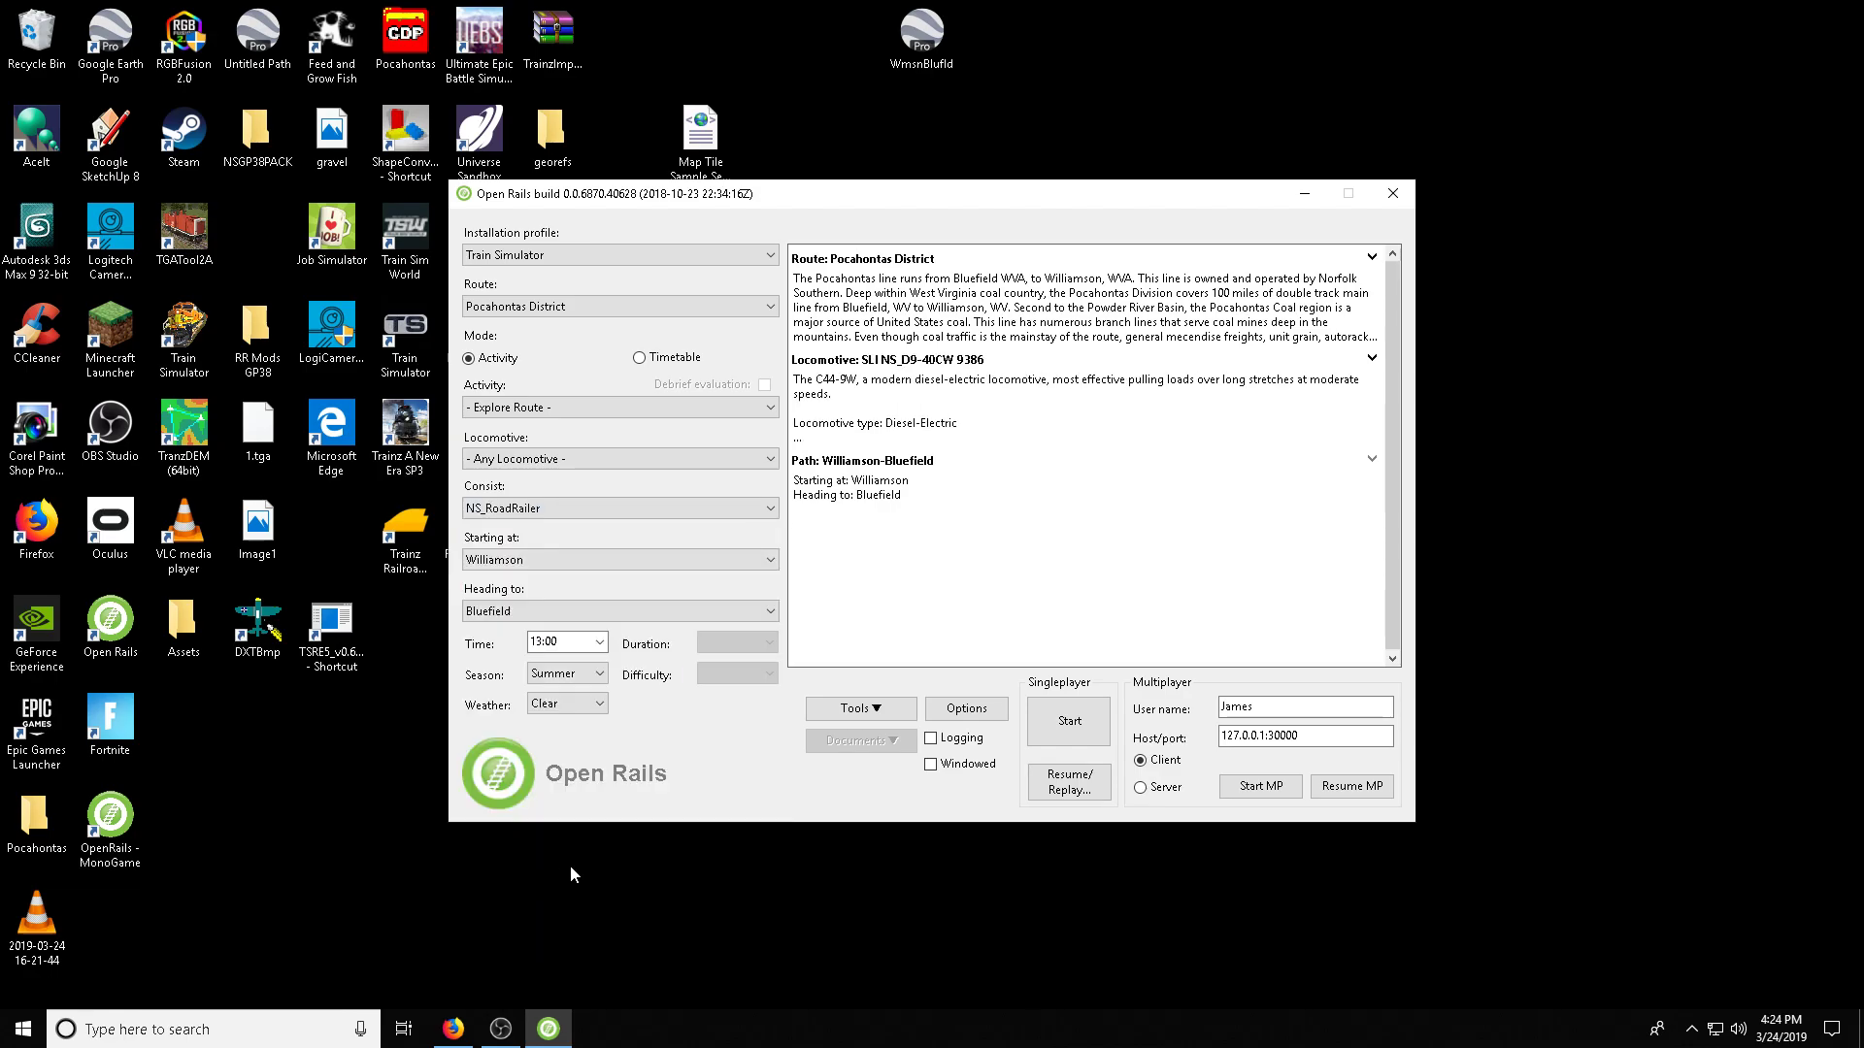
# Start the single-player simulation, disabling the repeated security prompt for RunActivity.exe, and display the performance HUD in the exterior view.
pyautogui.click(1049, 739)
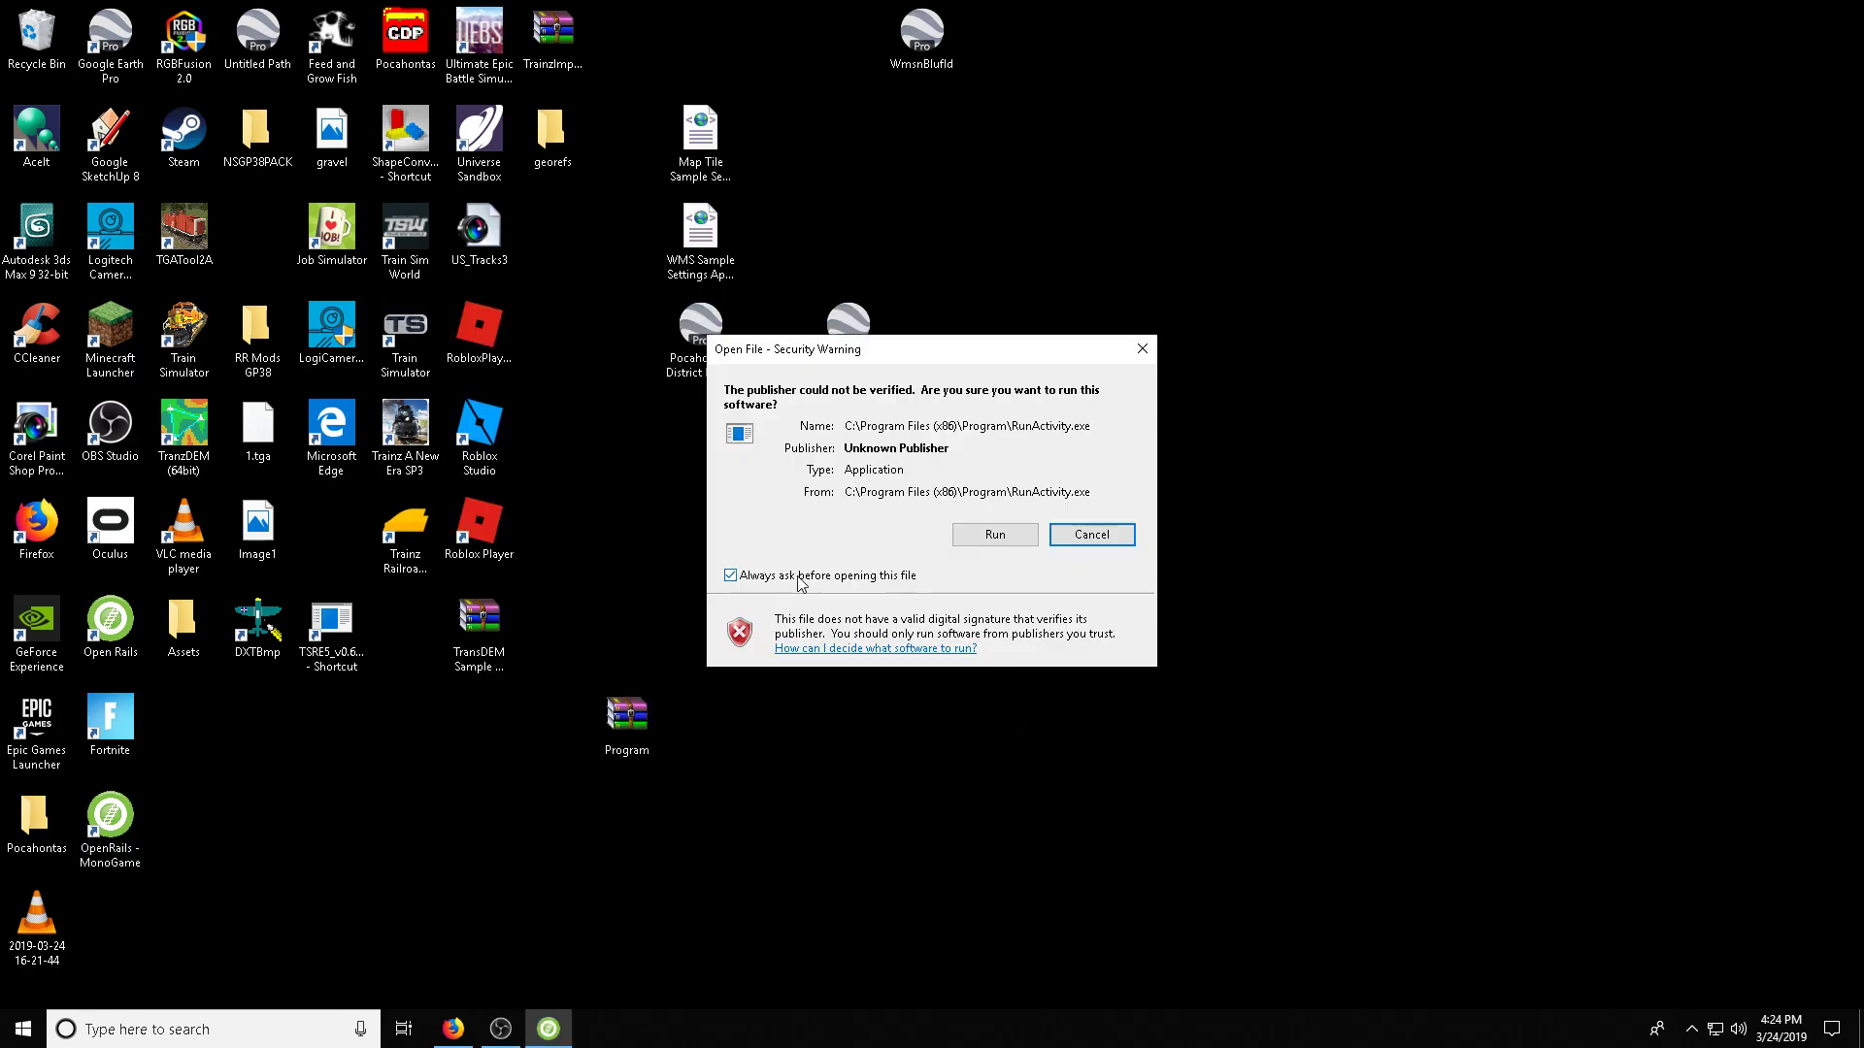
pyautogui.click(733, 578)
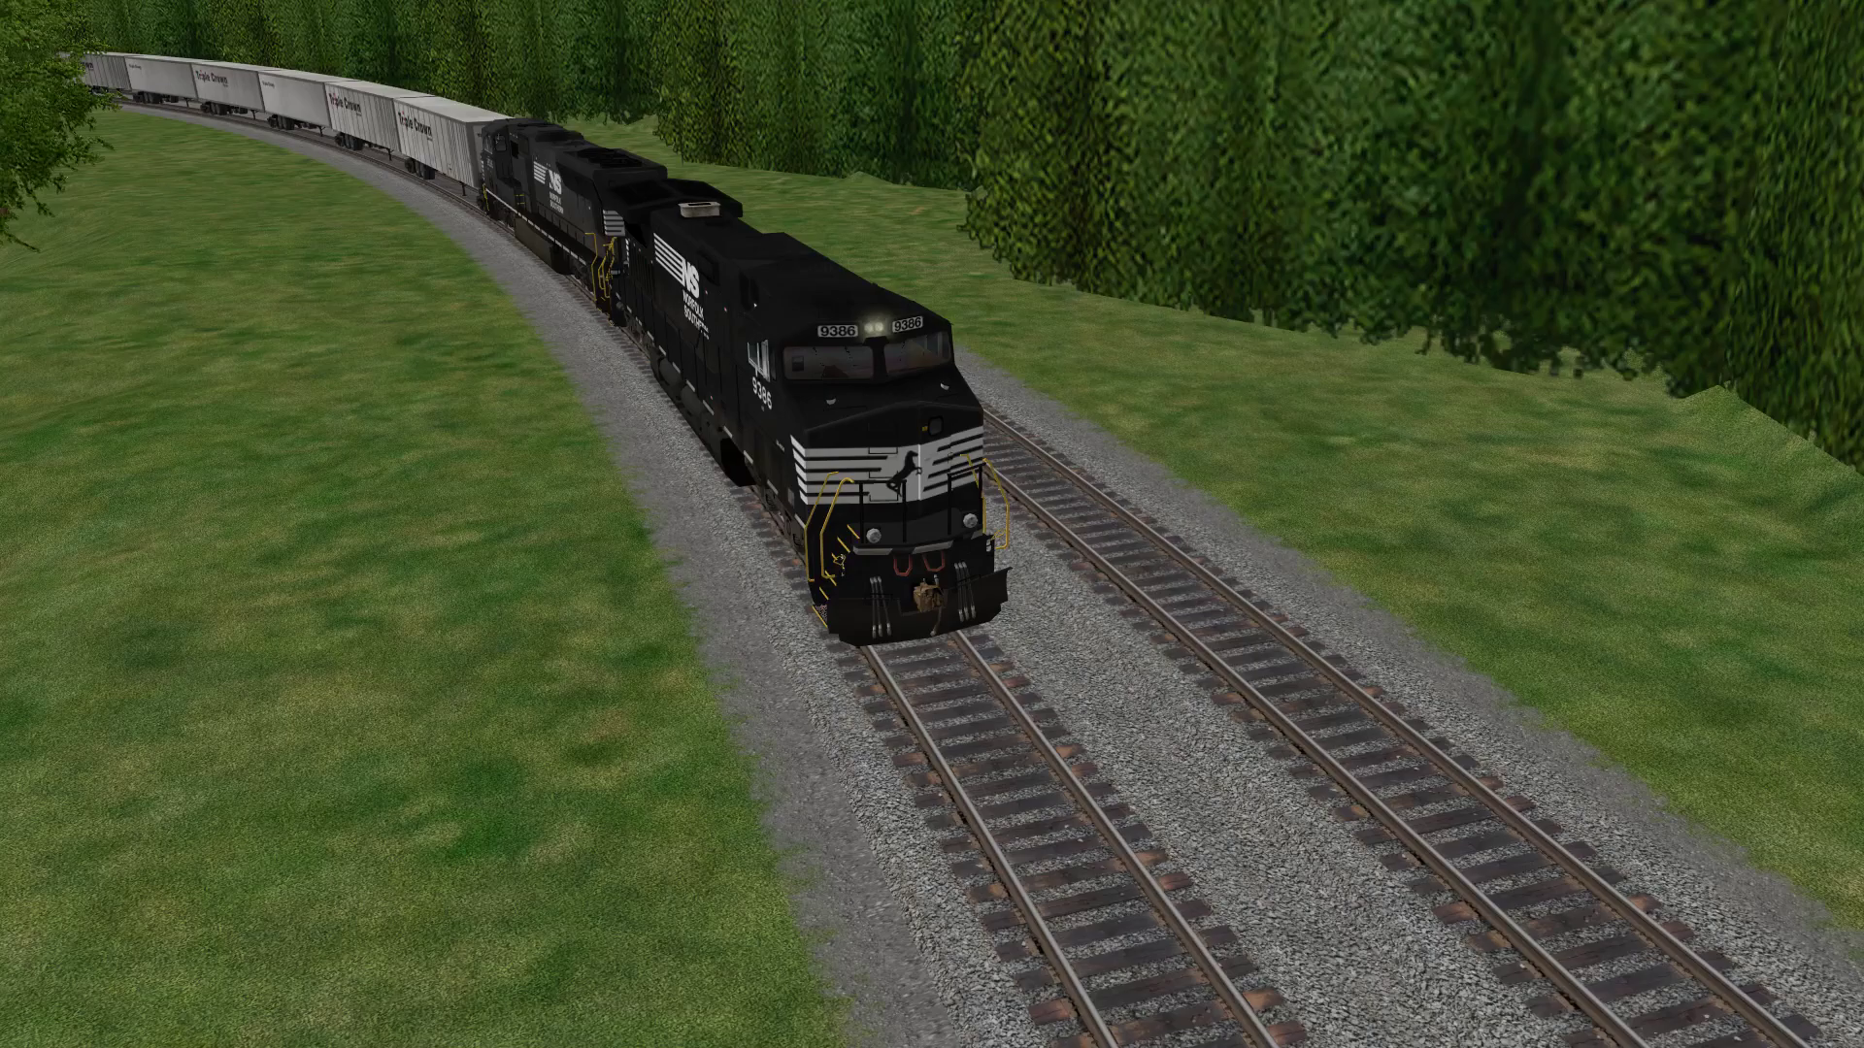
pyautogui.press('F5')
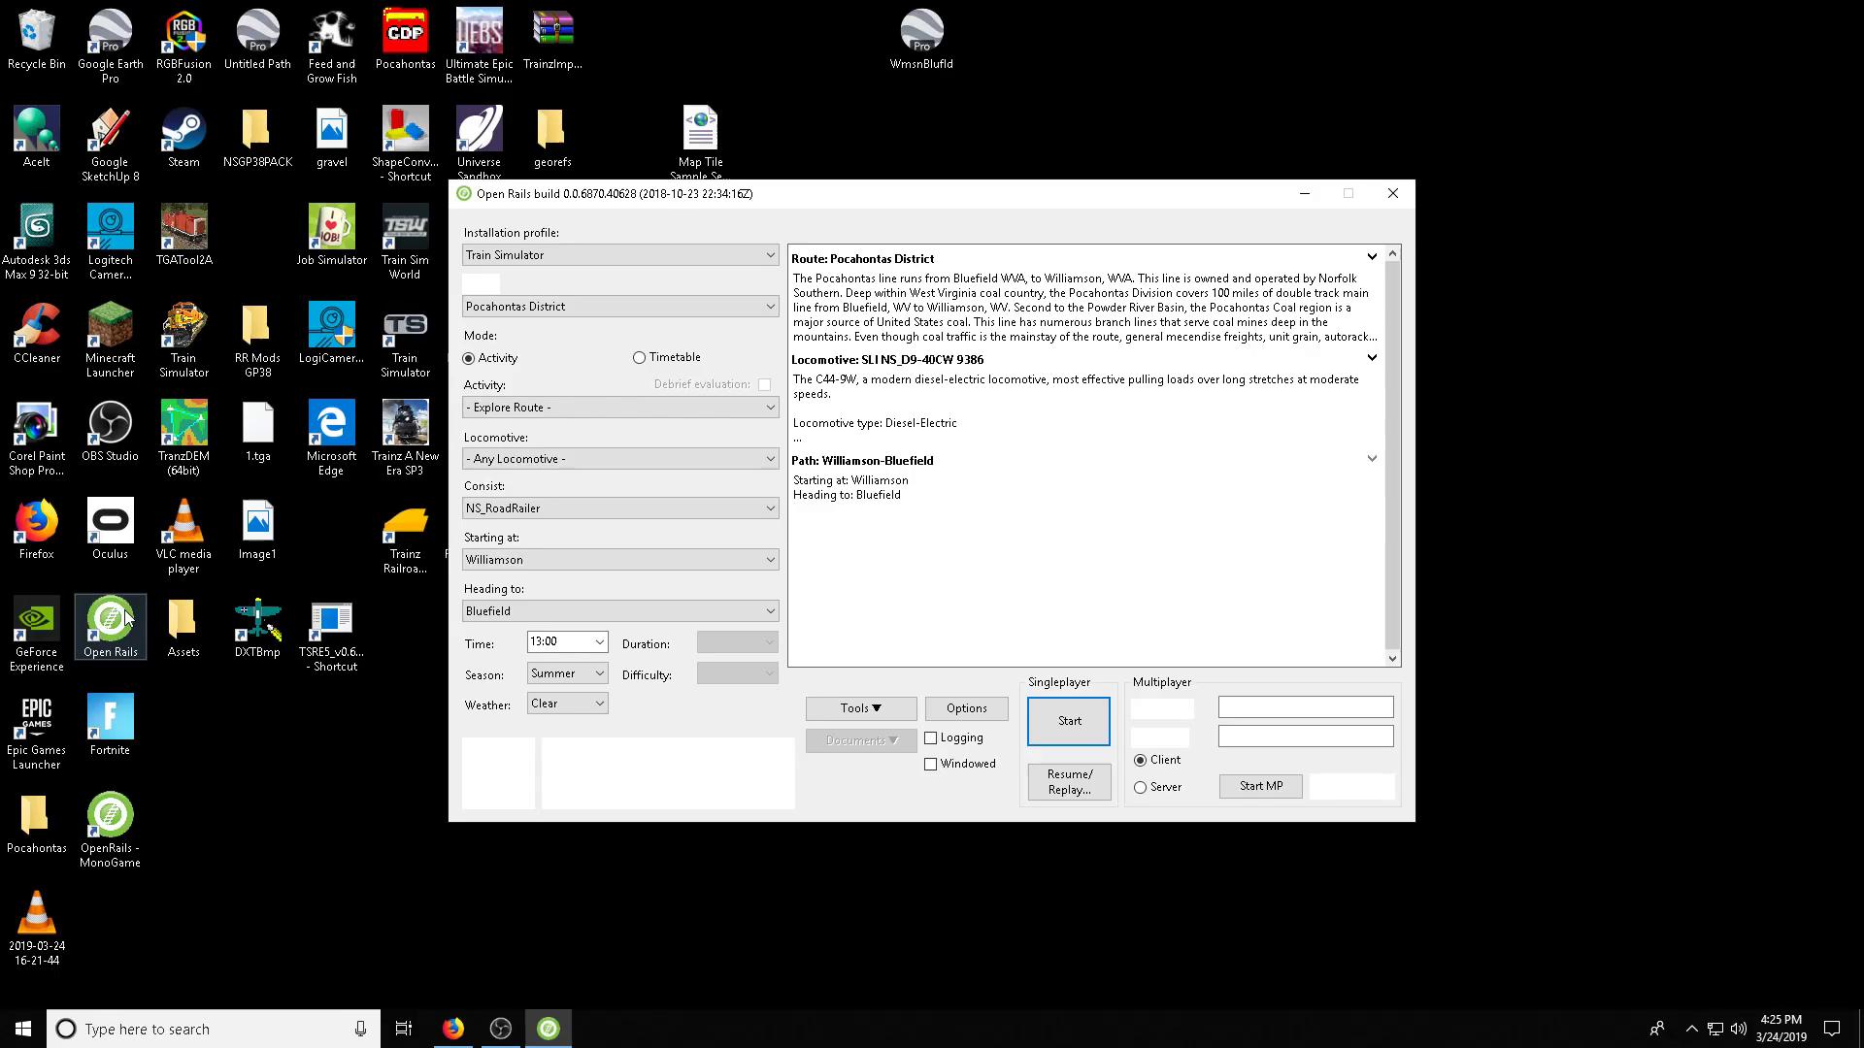
# Close the MonoGame launcher and run the same NS_RoadRailer train in the standard Open Rails, showing the HUD in the exterior view.
pyautogui.click(1392, 199)
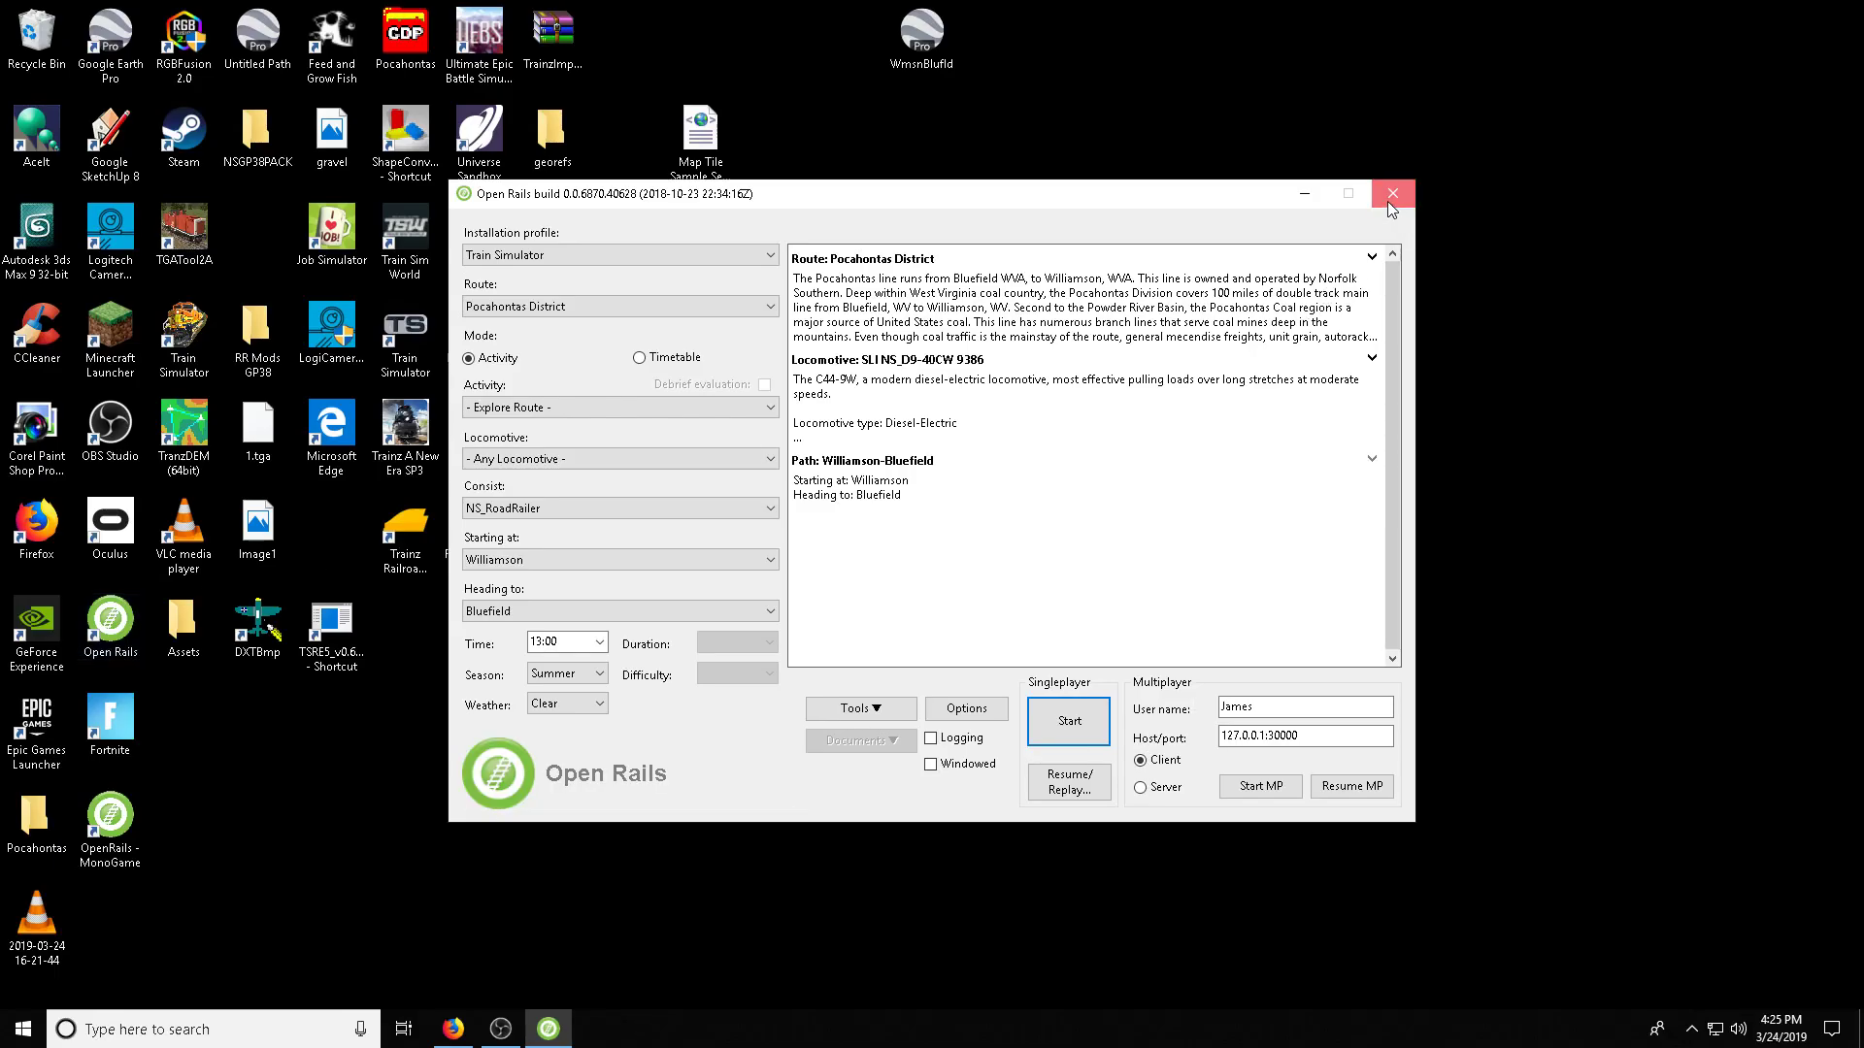
pyautogui.doubleClick(110, 622)
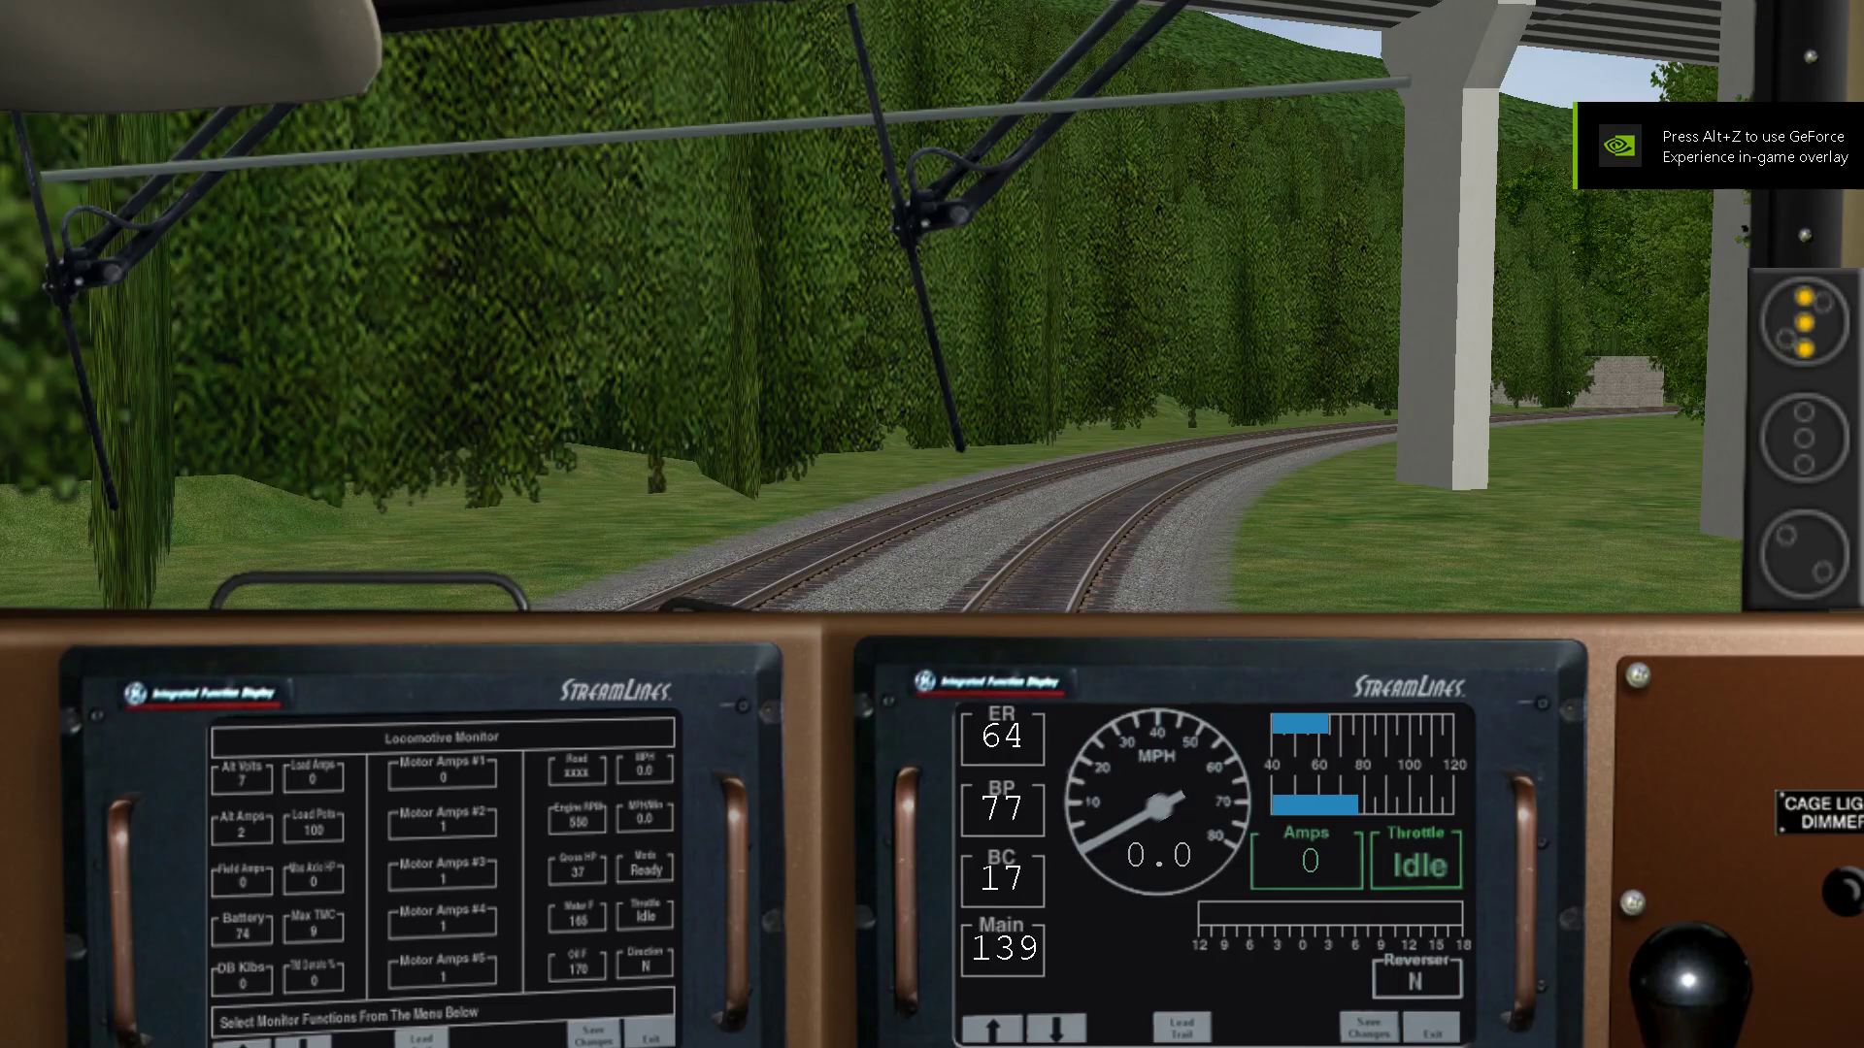
pyautogui.press('2')
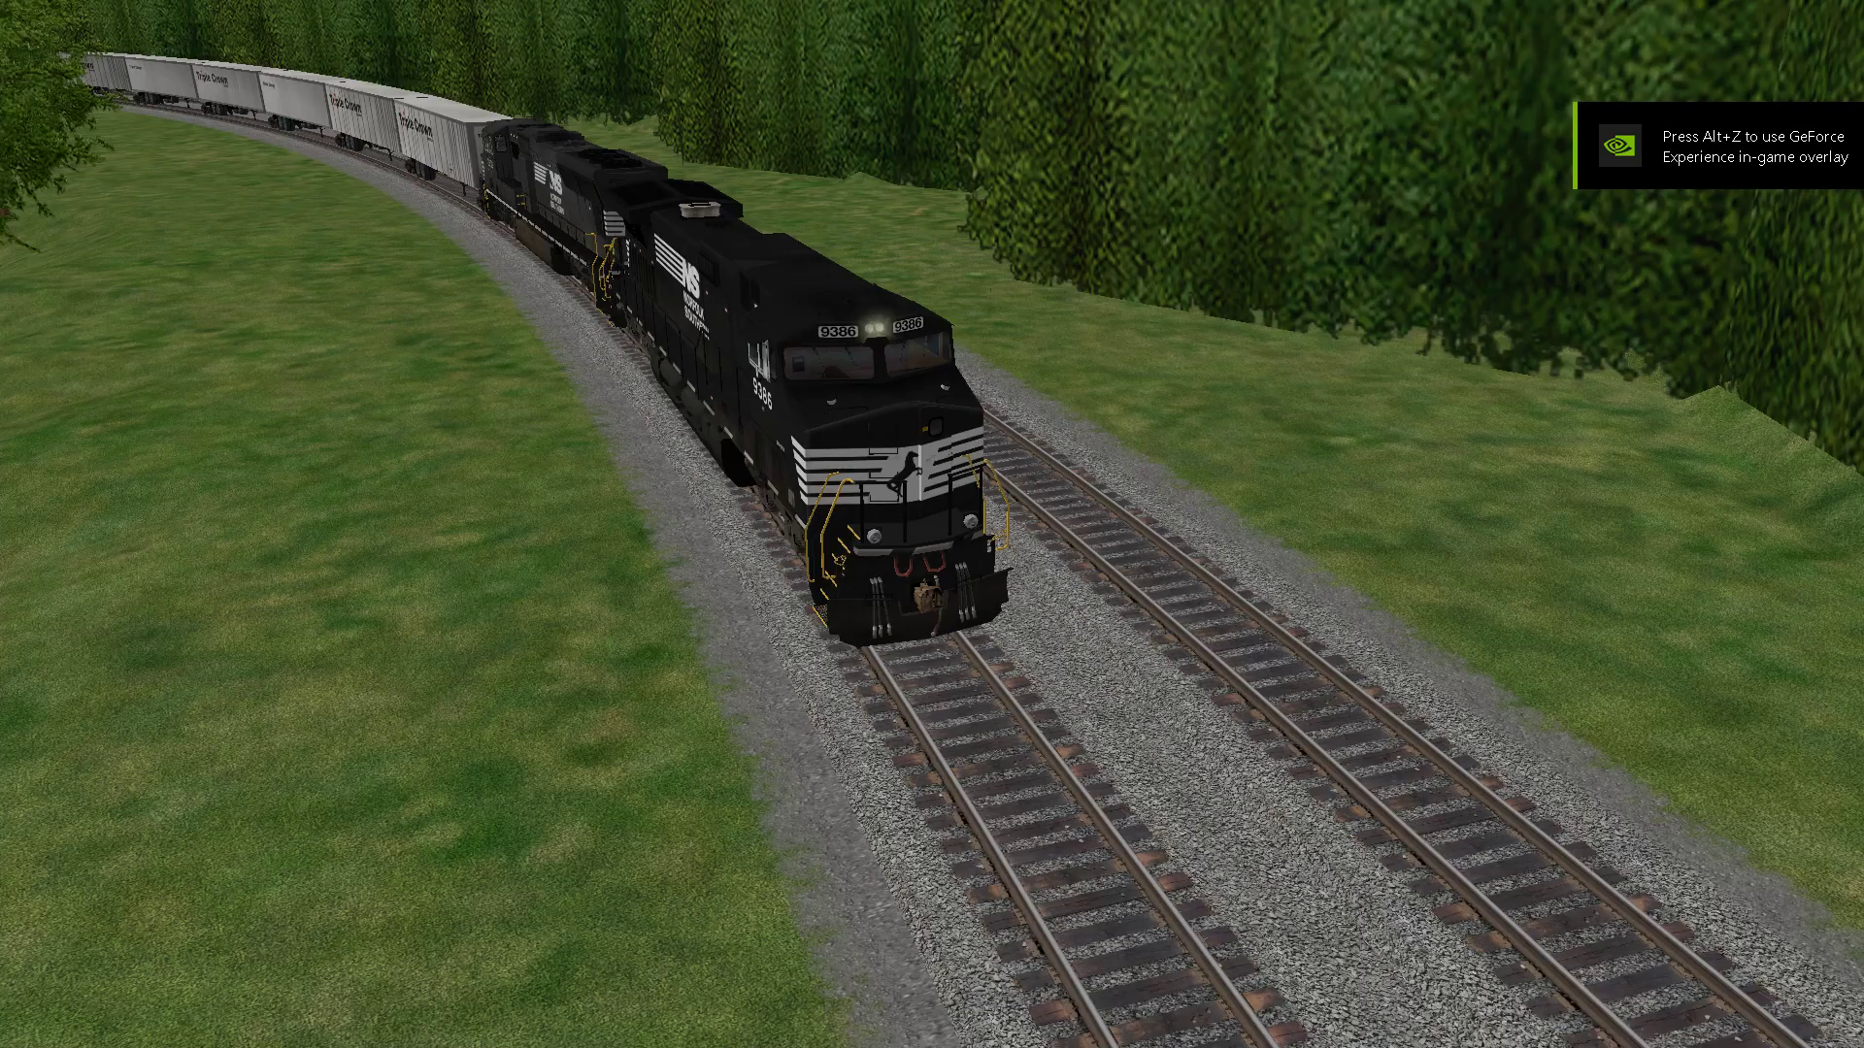
pyautogui.press('F5')
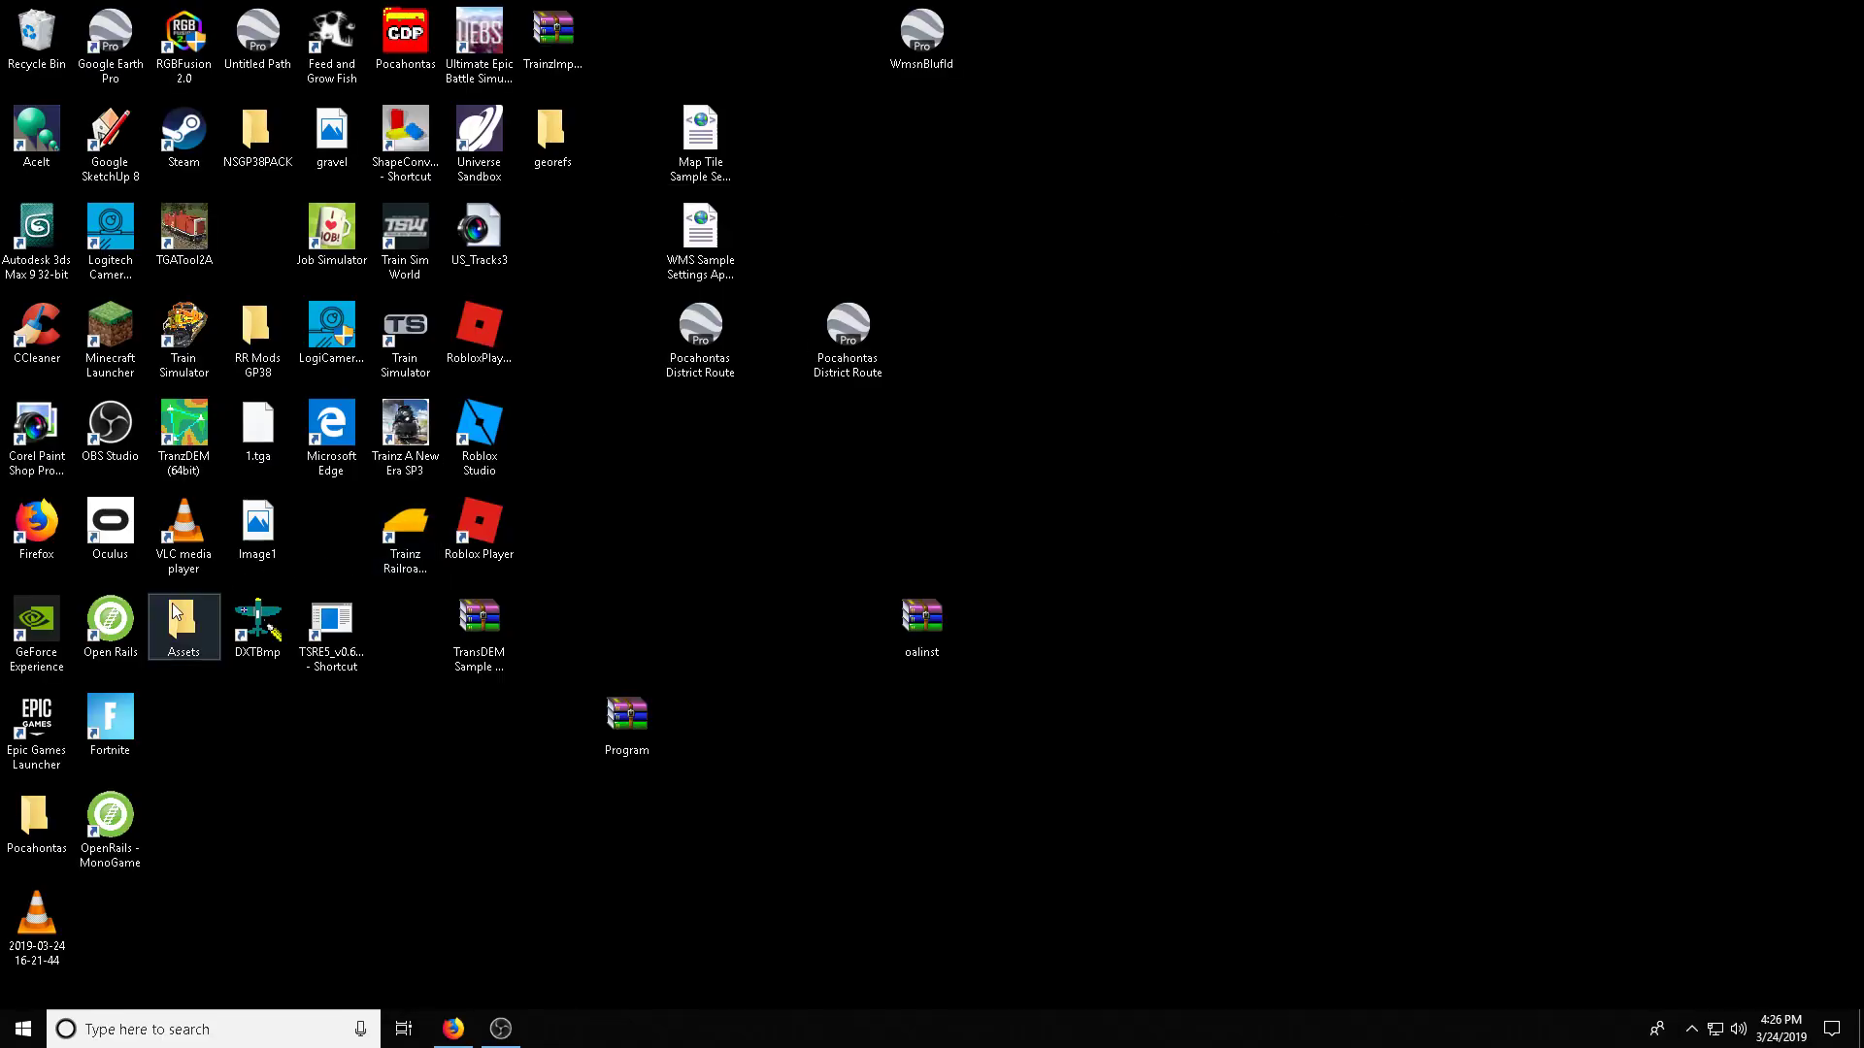
# Reopen the OpenRails - MonoGame launcher and set the consist to BNSF Boeing Train.
pyautogui.doubleClick(118, 862)
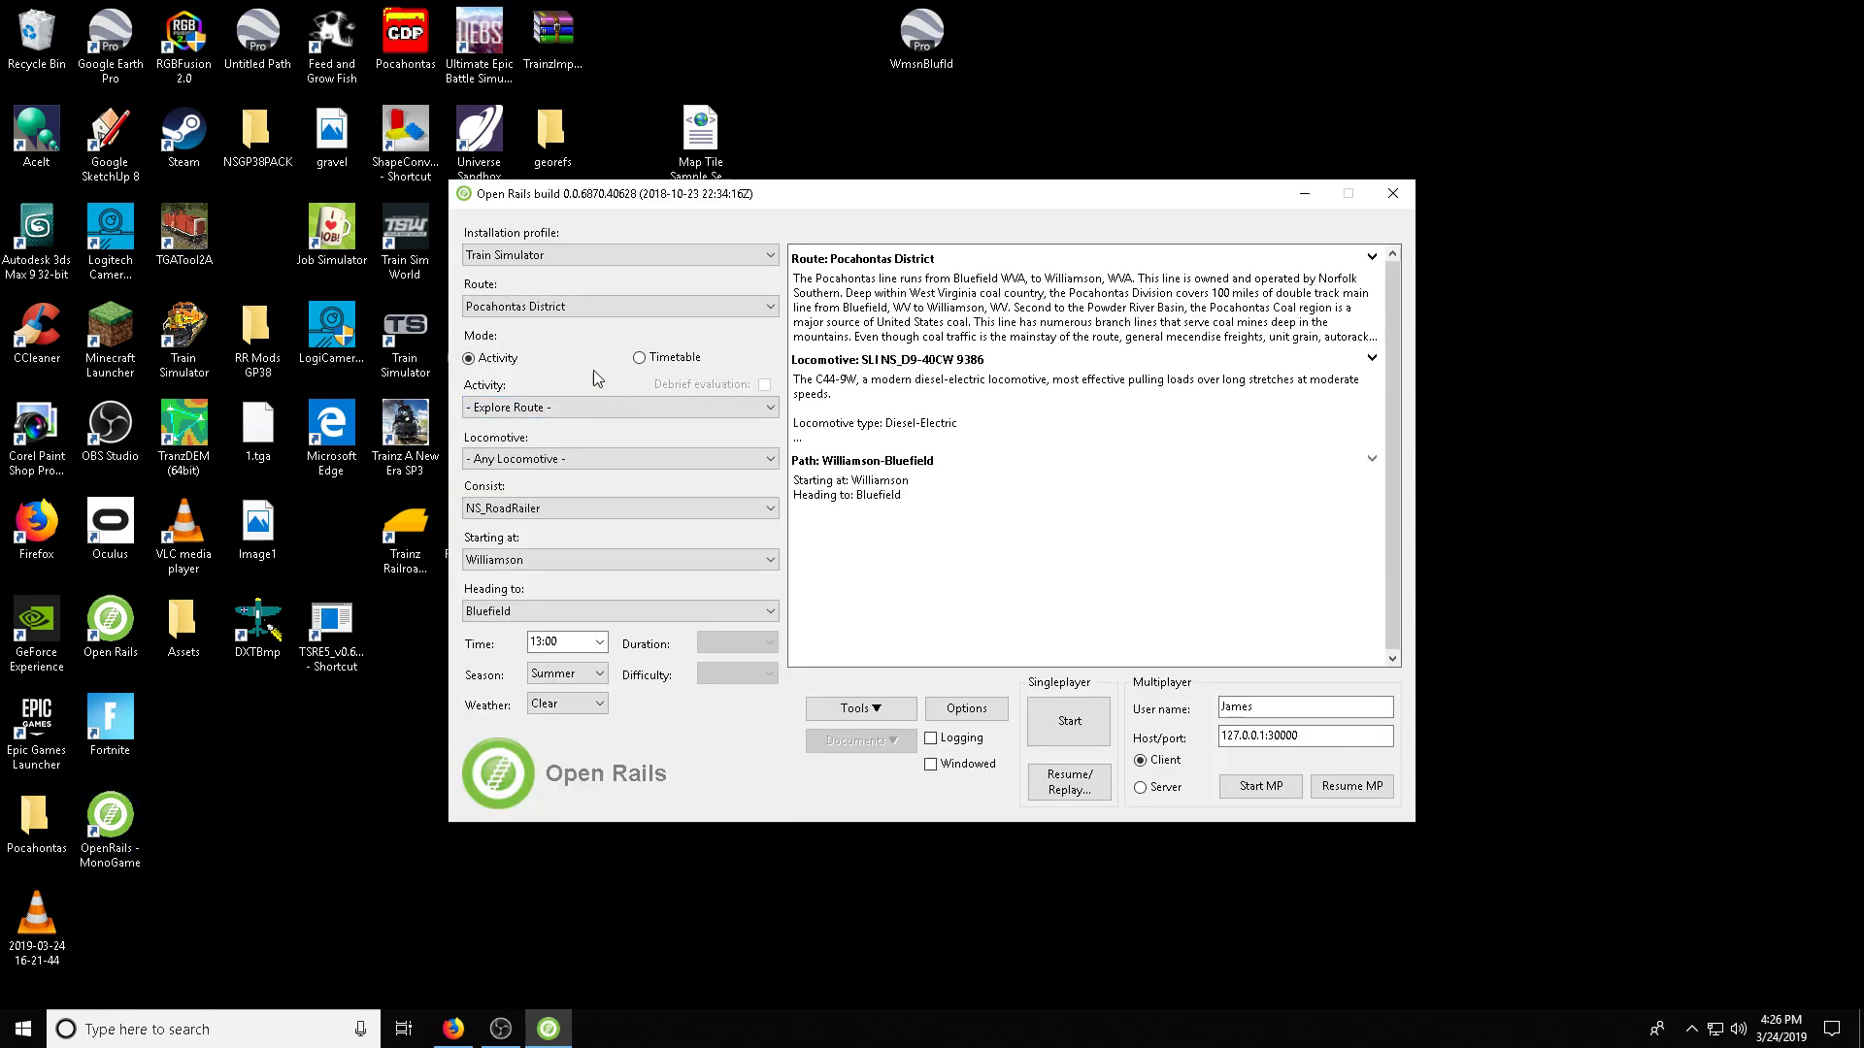
pyautogui.click(555, 508)
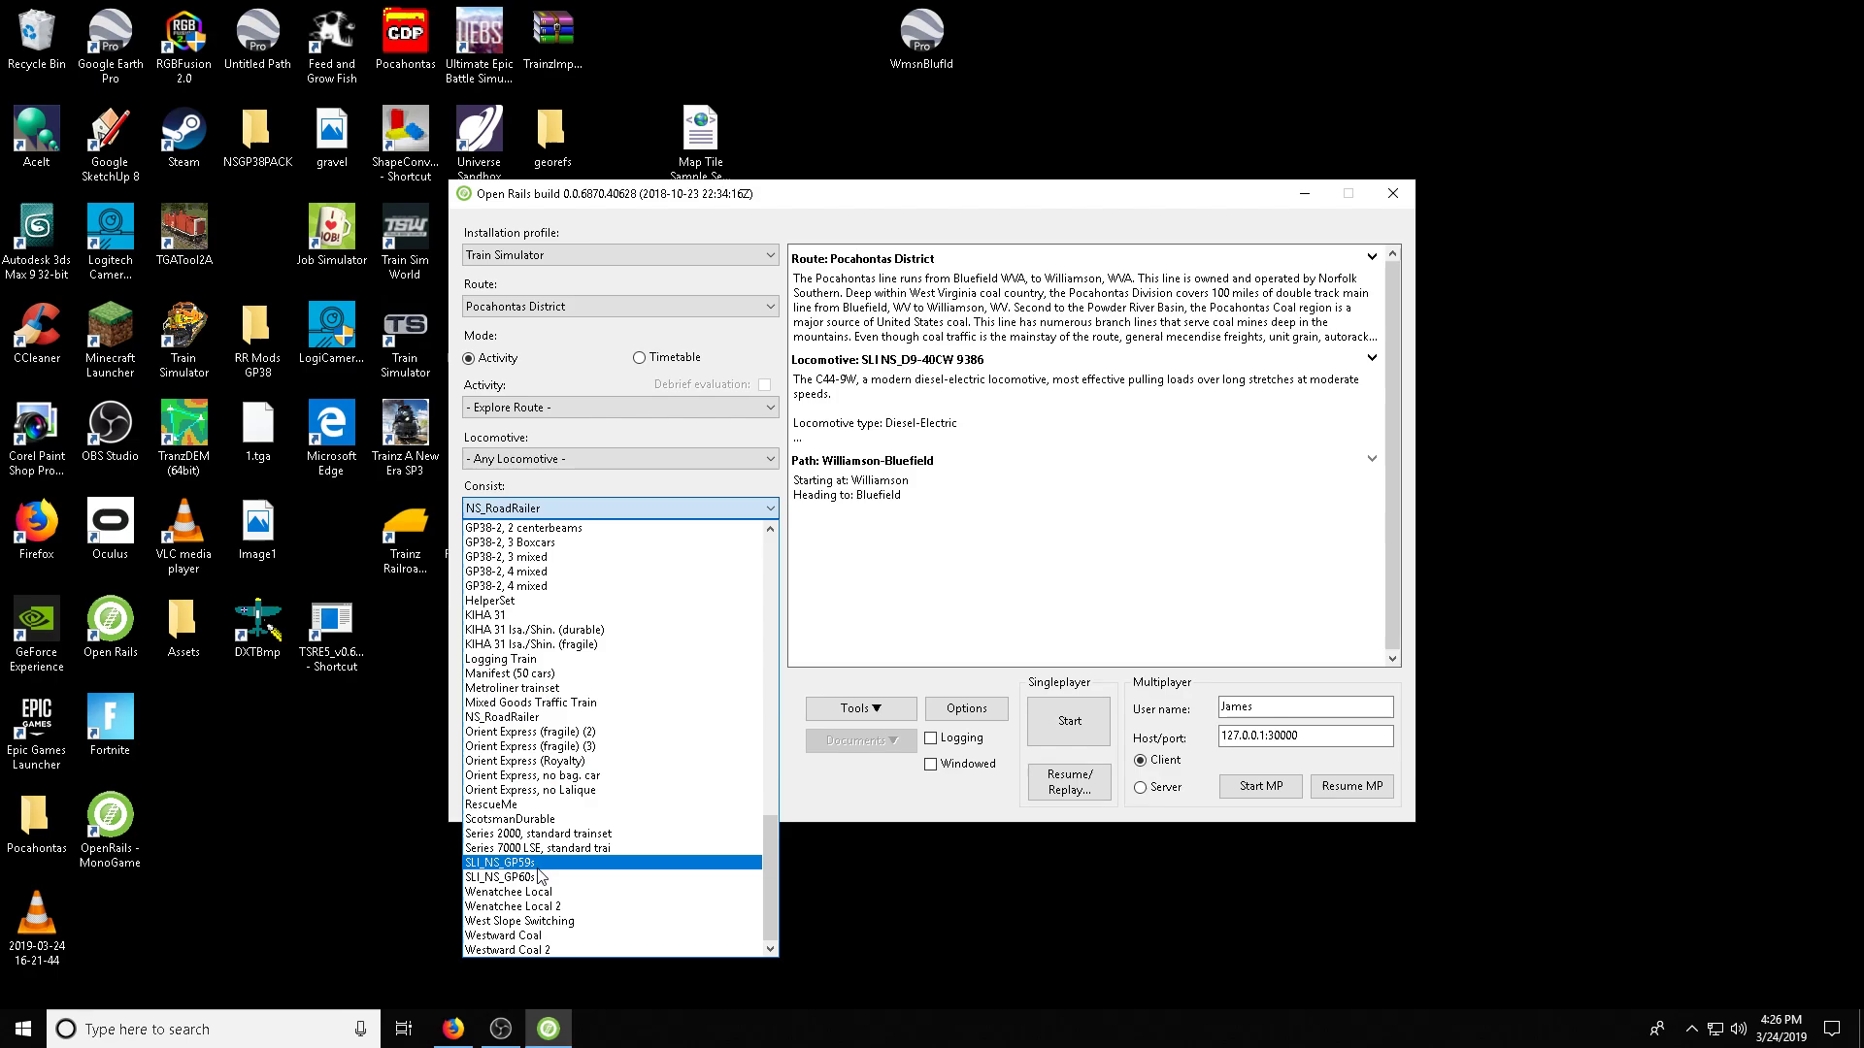
pyautogui.scroll(1, 545, 805)
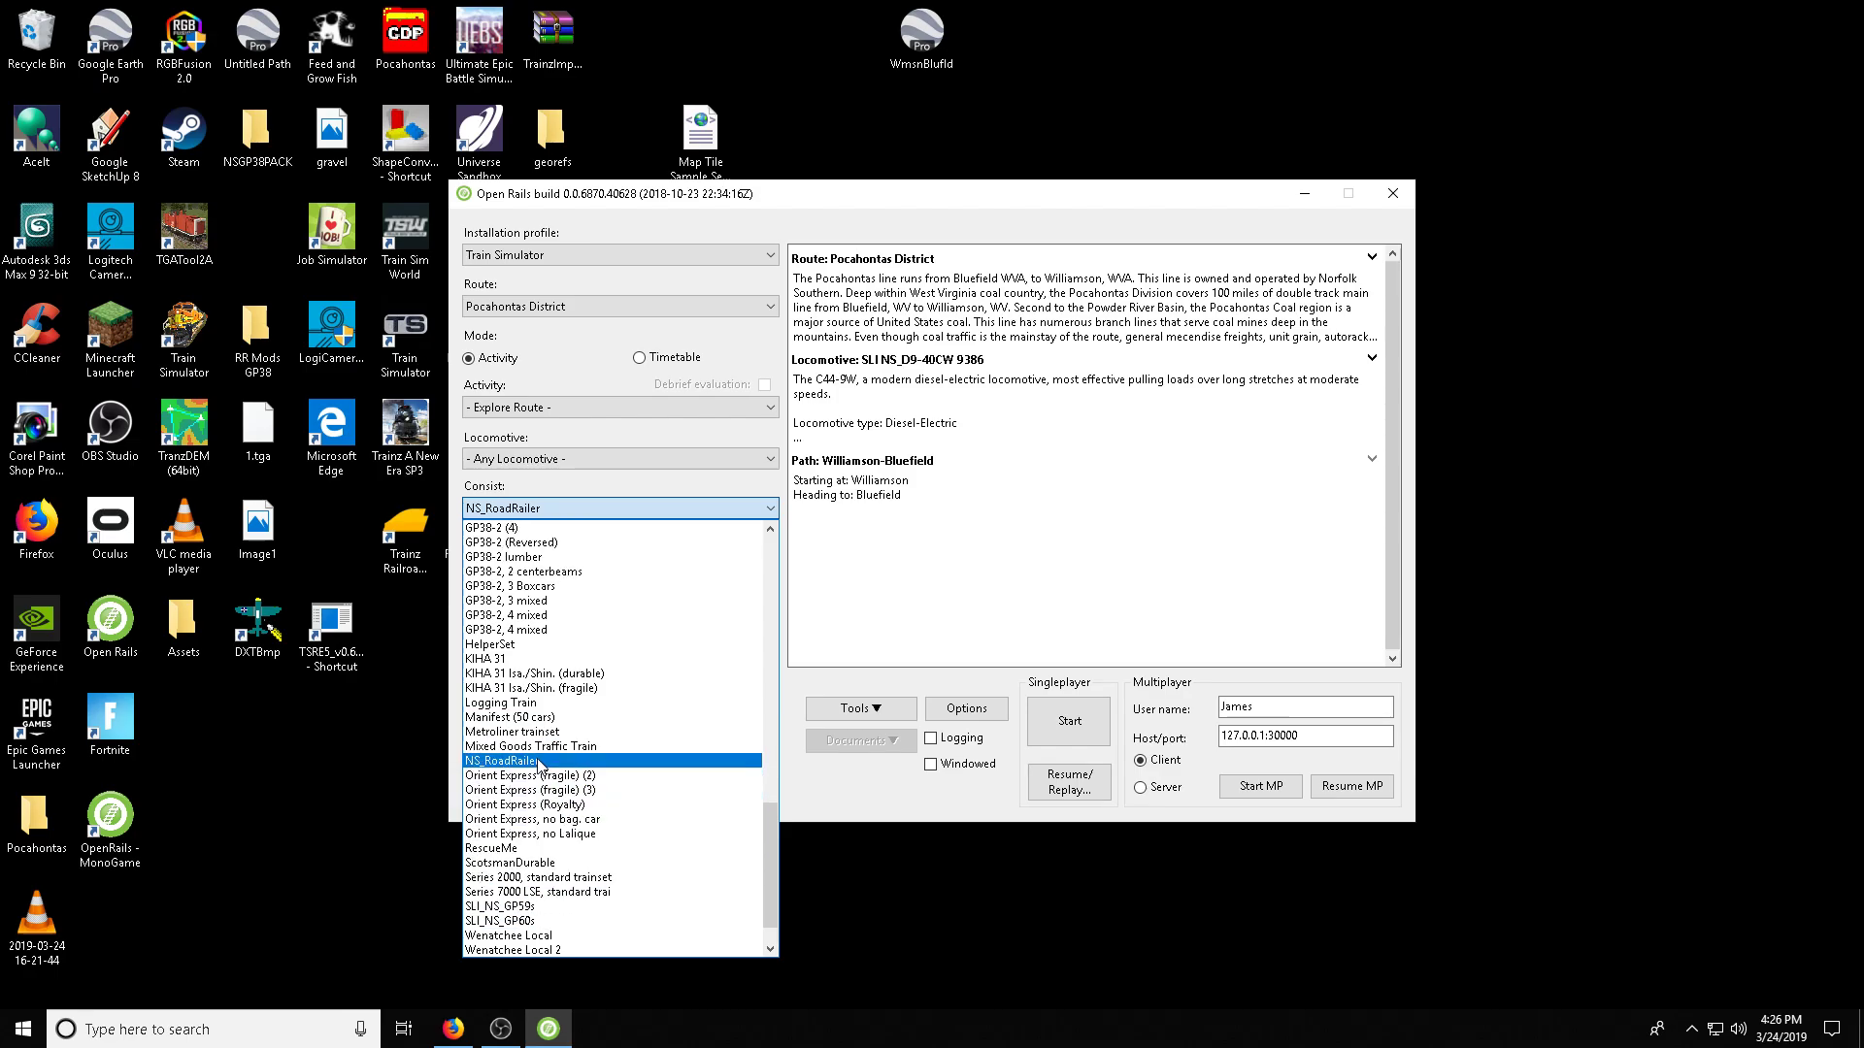
pyautogui.scroll(6, 546, 767)
pyautogui.scroll(8, 546, 740)
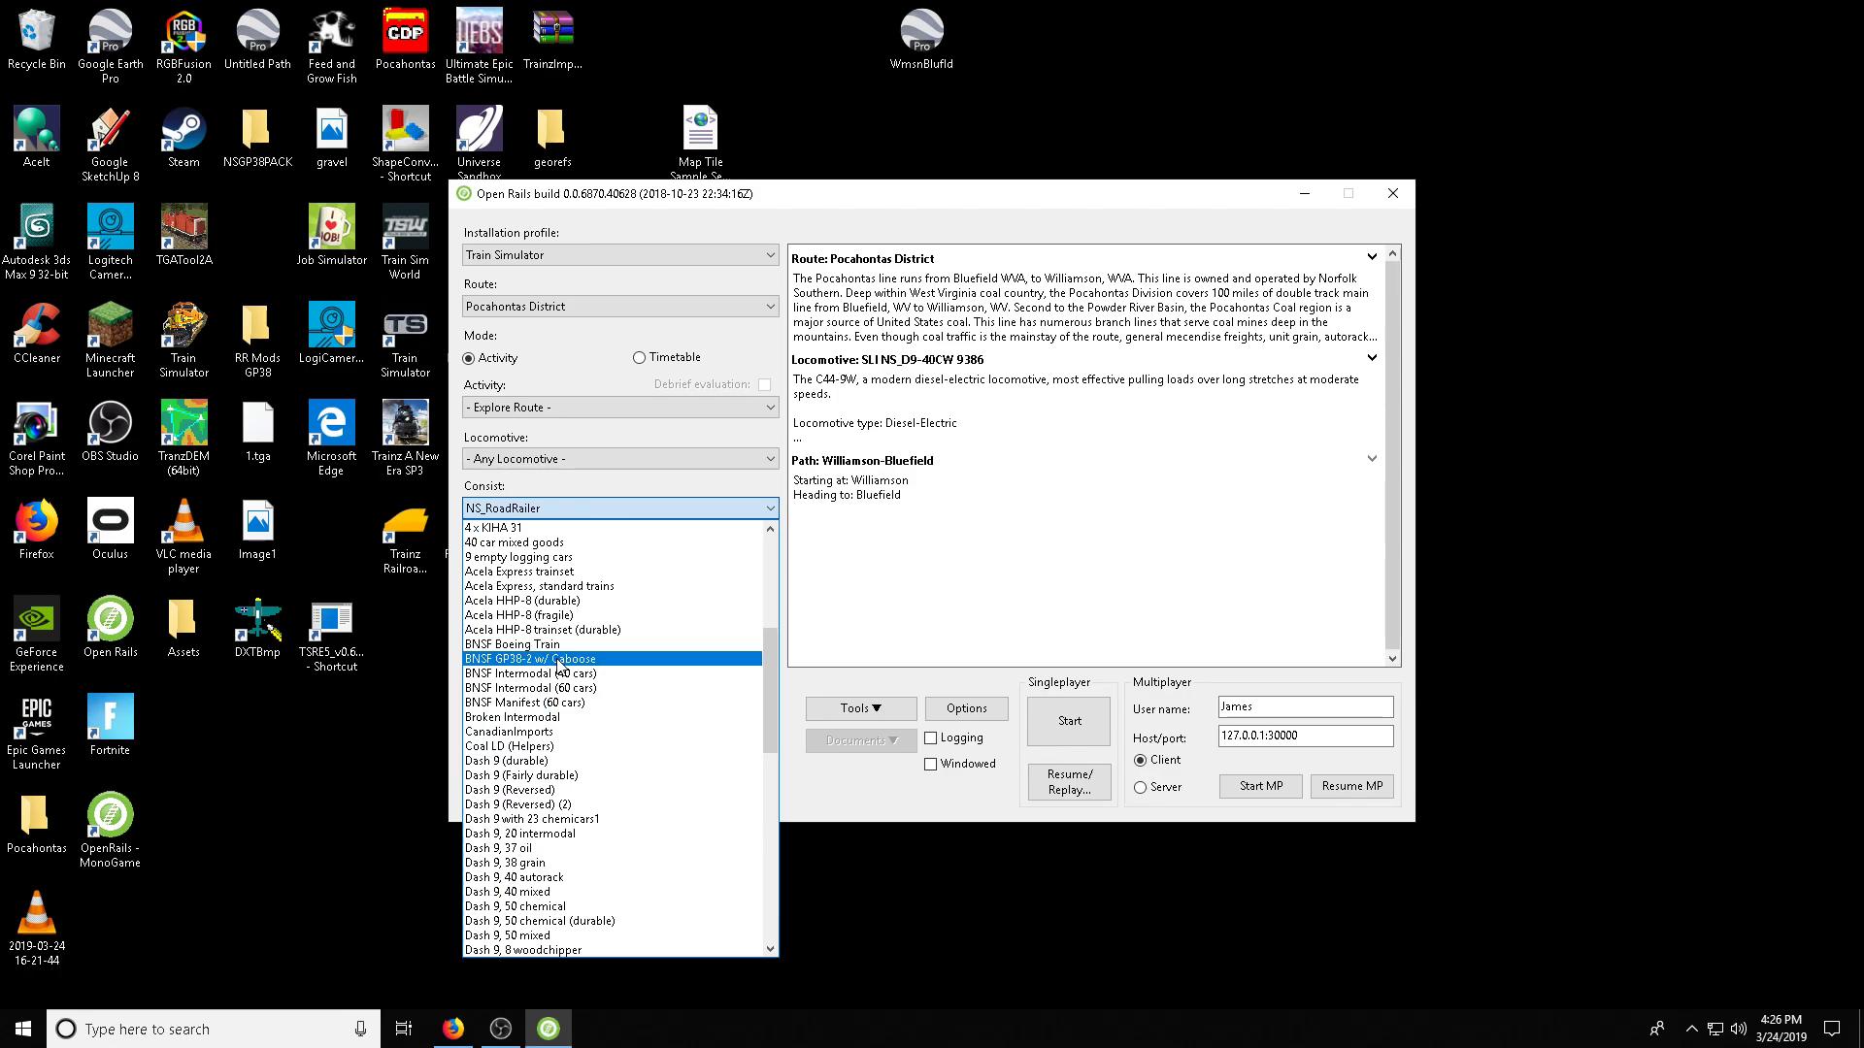
pyautogui.click(544, 645)
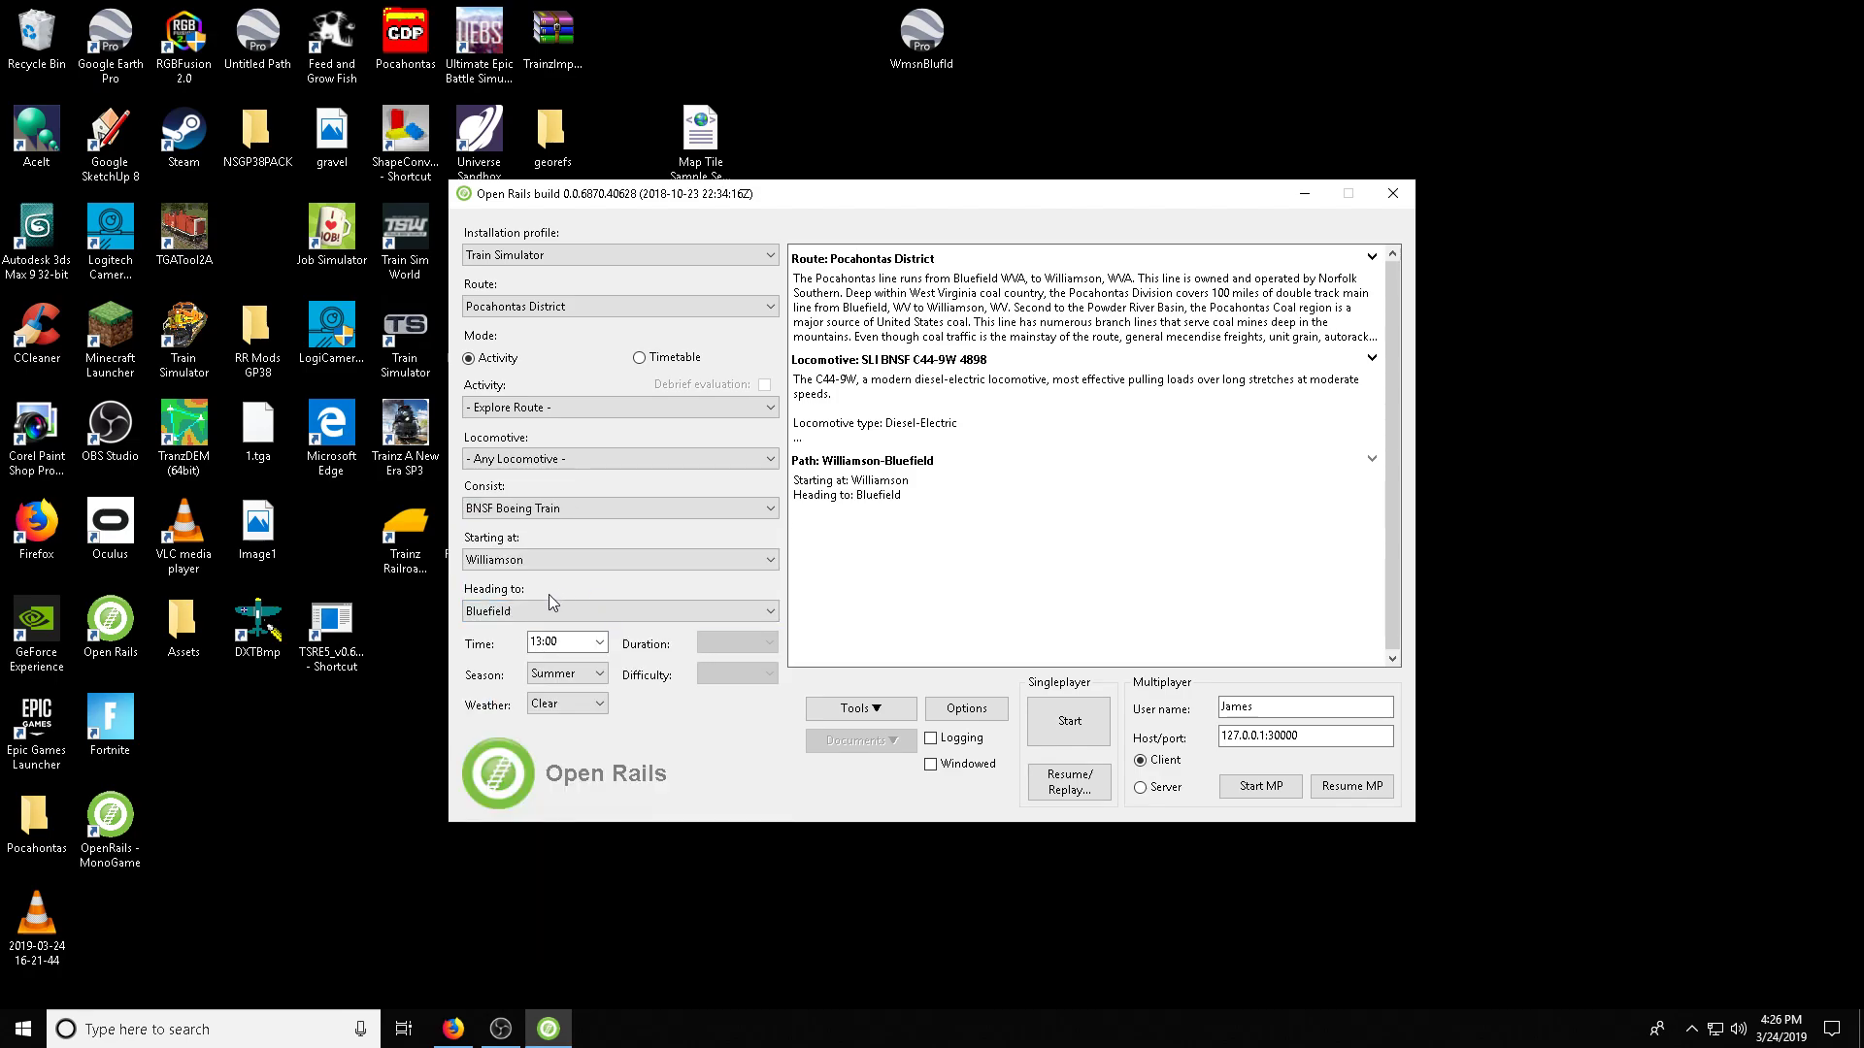
# Run the BNSF Boeing Train from Farm to Bluefield Yard, showing the performance HUD in the exterior view.
pyautogui.click(546, 608)
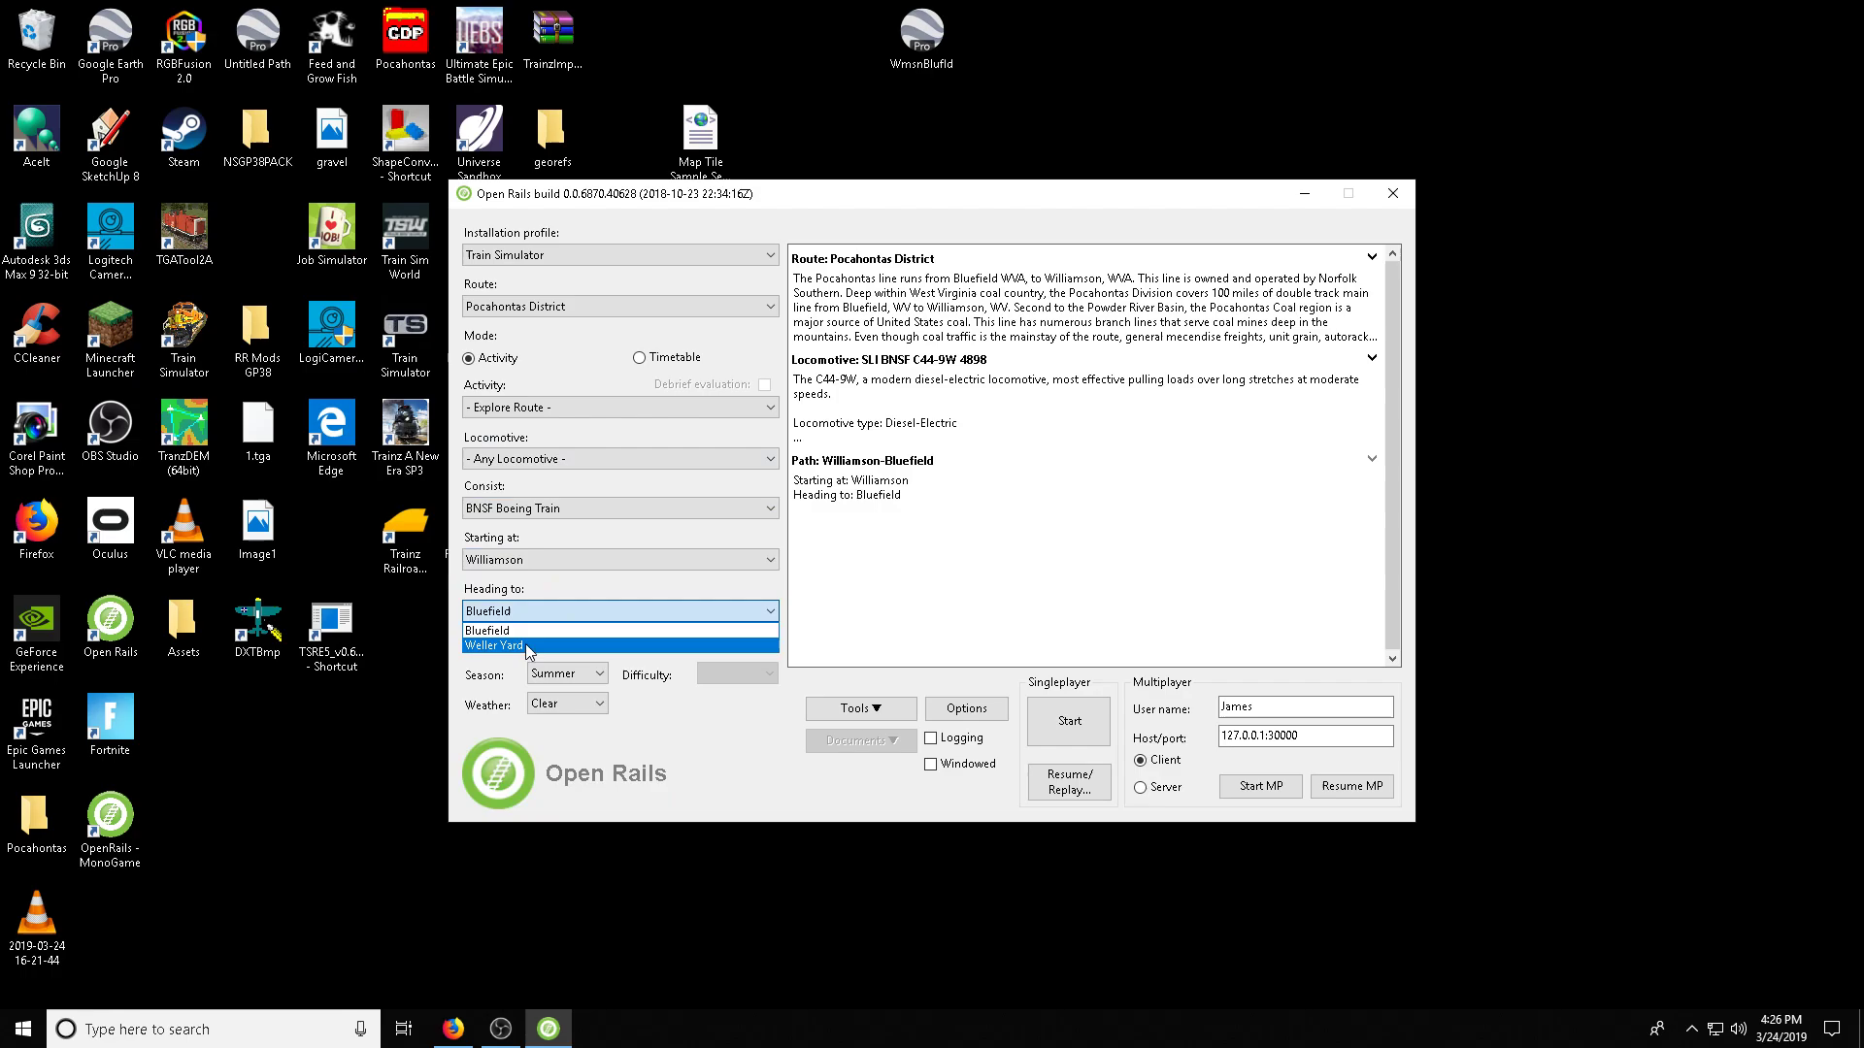
pyautogui.click(550, 563)
pyautogui.click(505, 681)
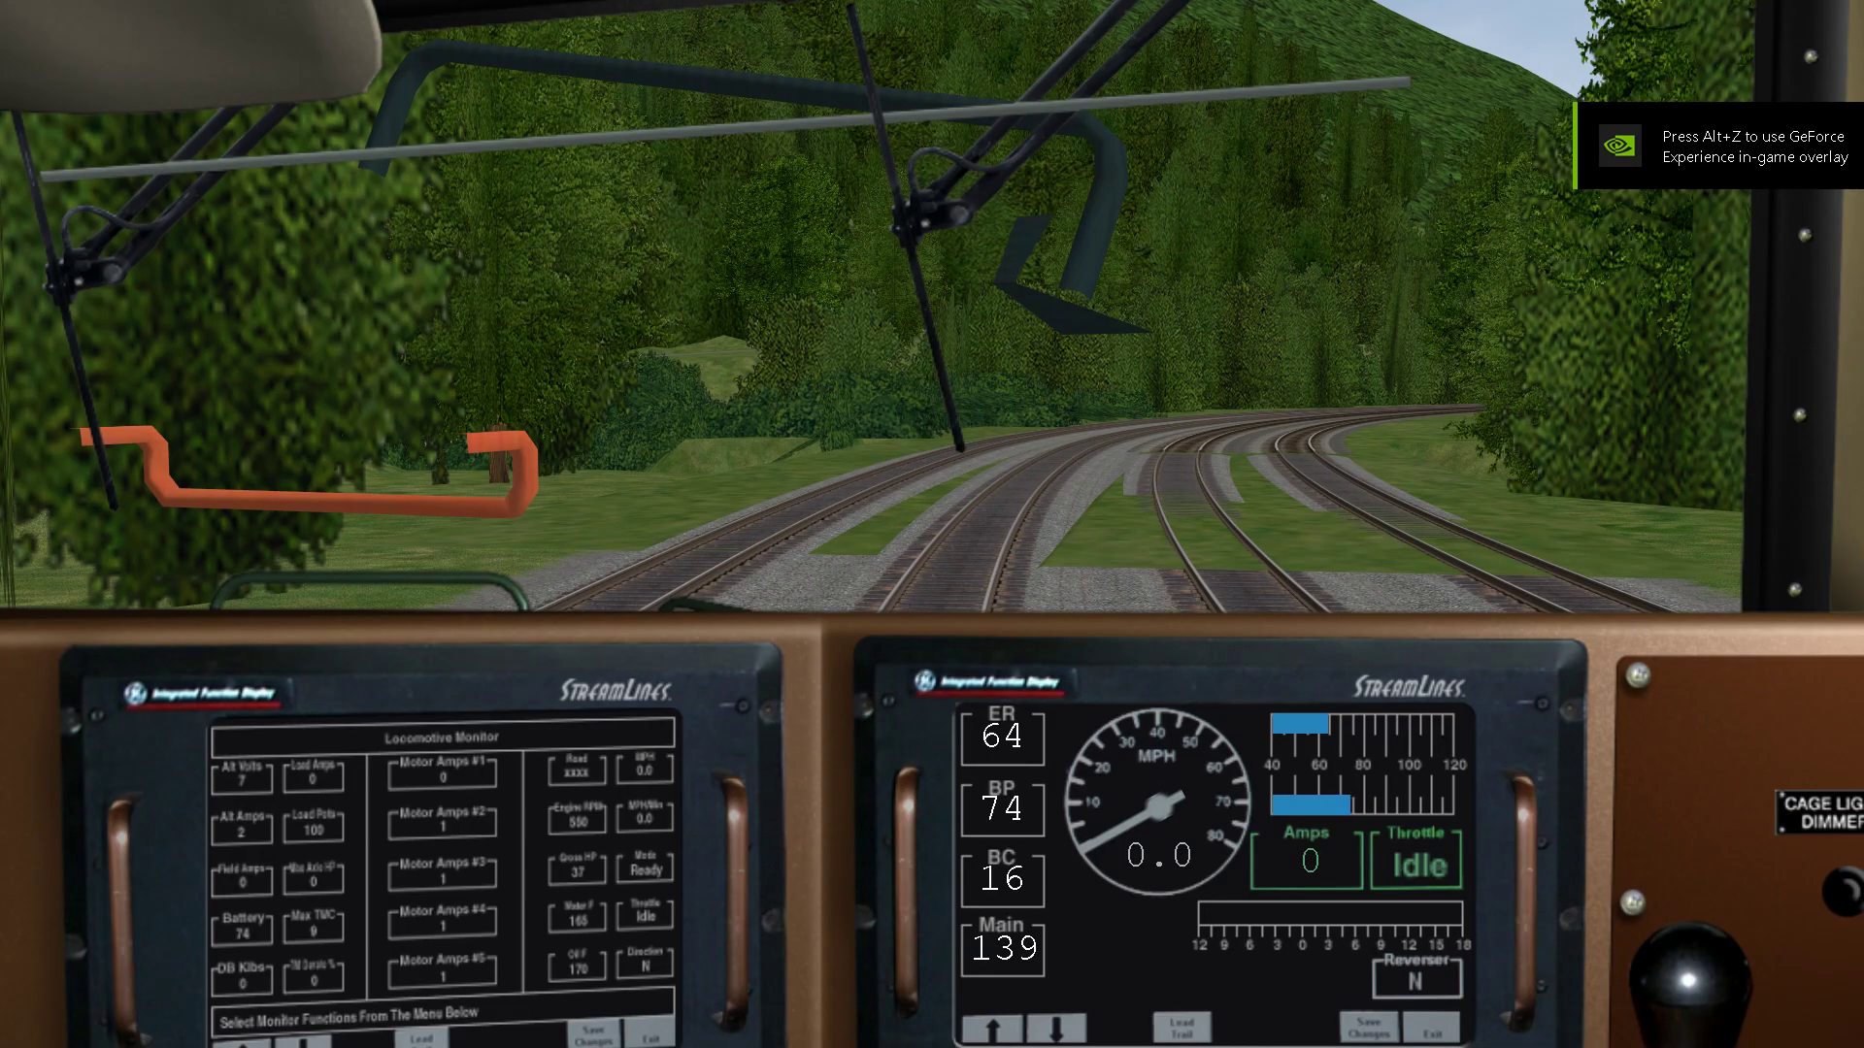
pyautogui.press('2')
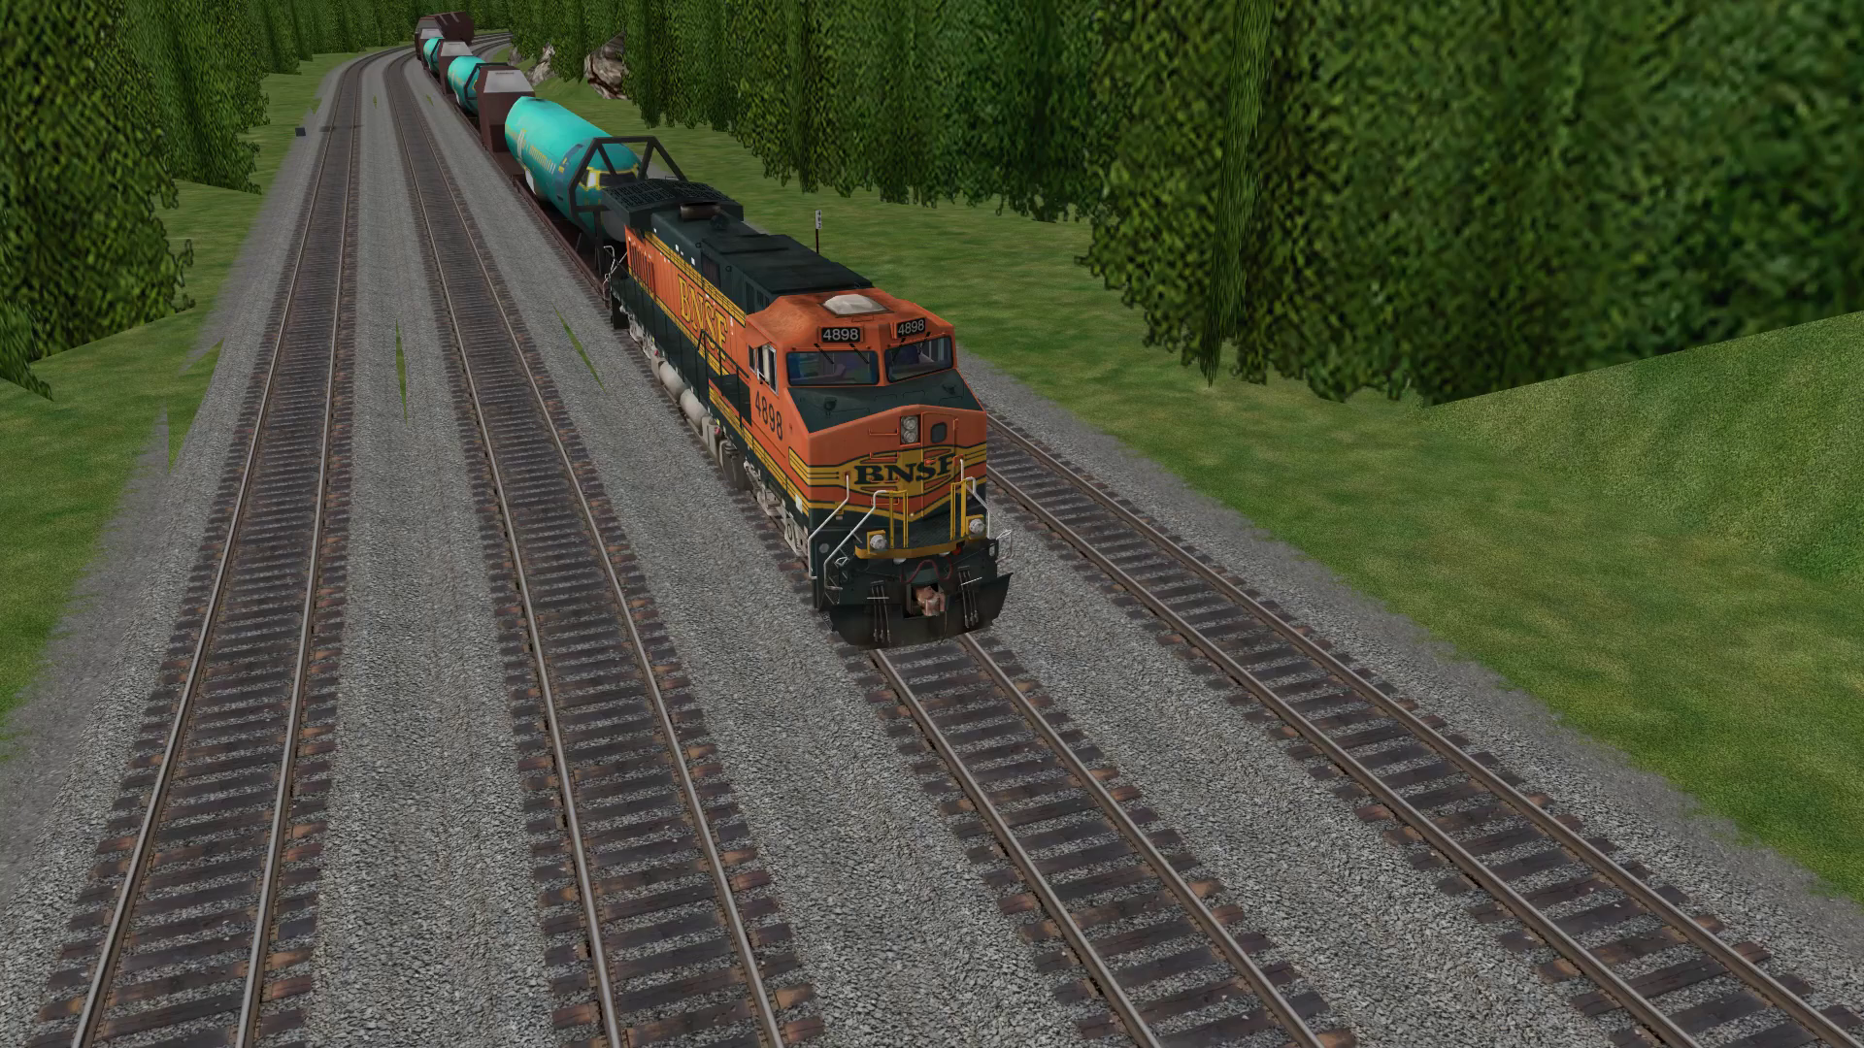
pyautogui.press('F5')
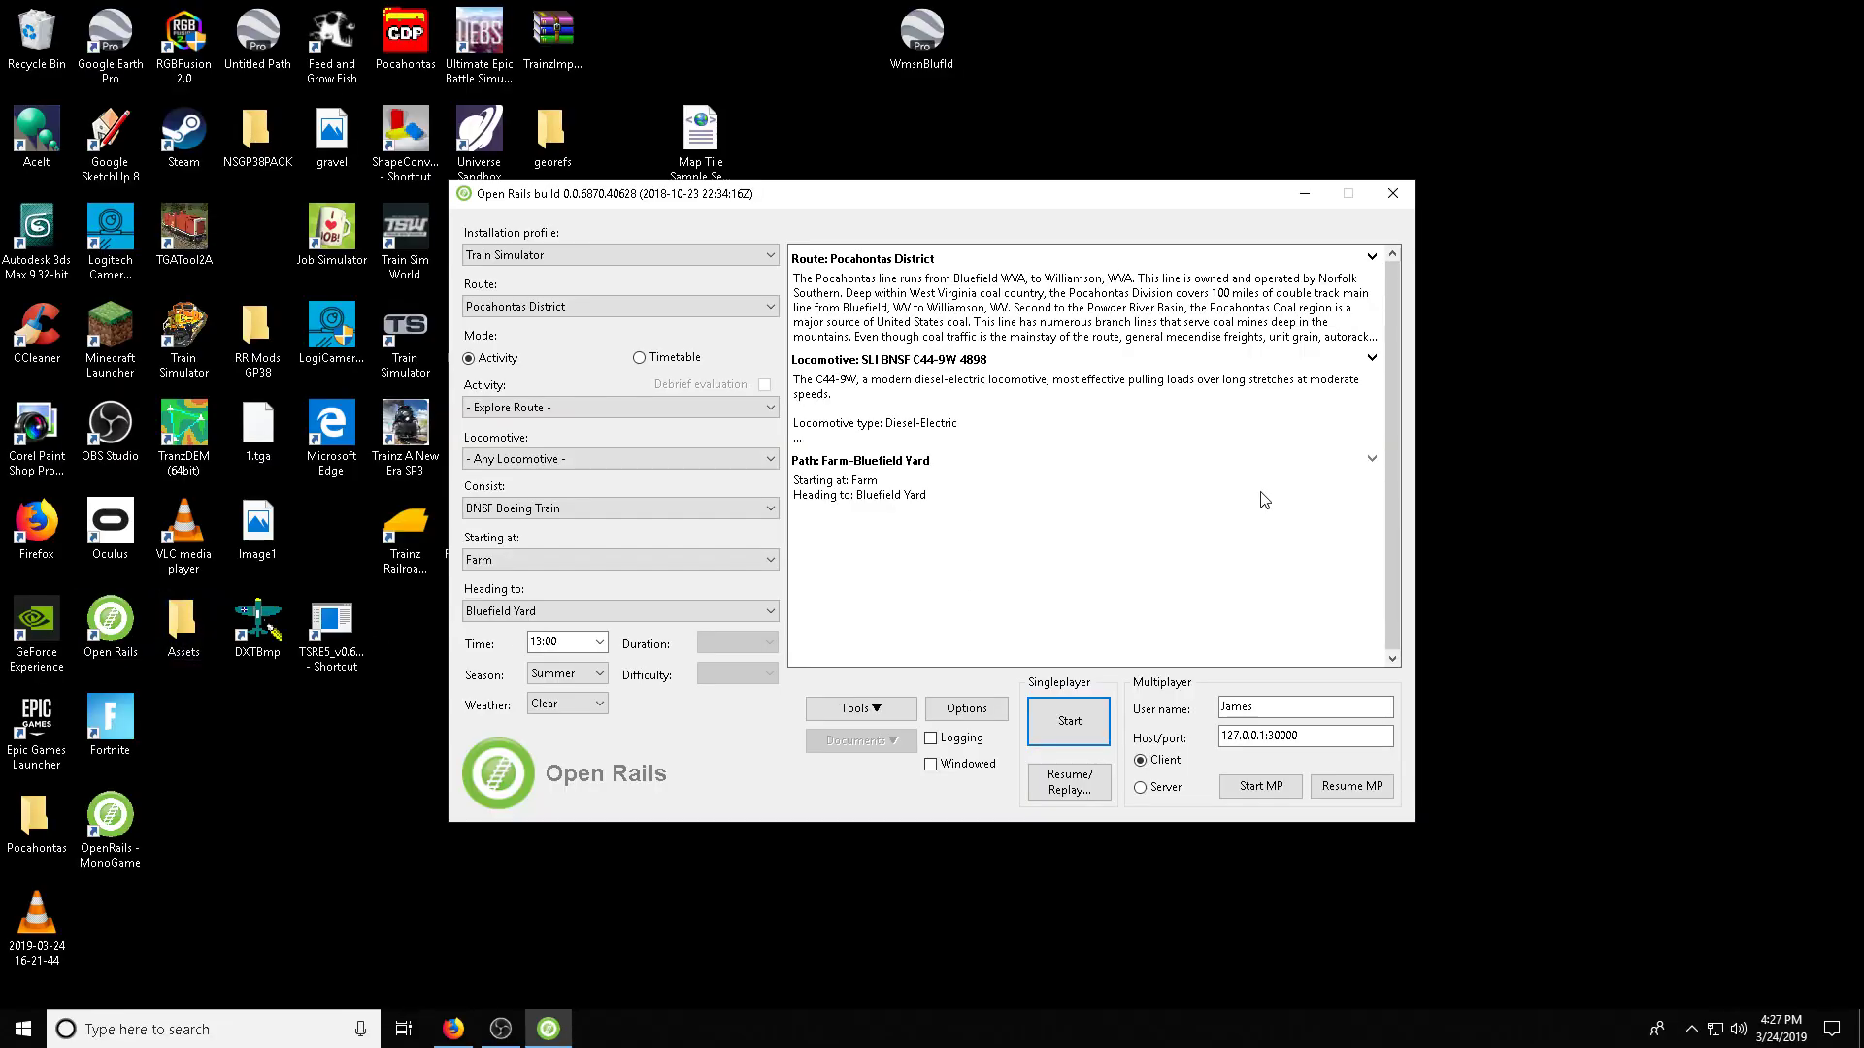
# Close the MonoGame launcher and run the BNSF Boeing Train in the standard Open Rails with the HUD displayed.
pyautogui.click(1394, 193)
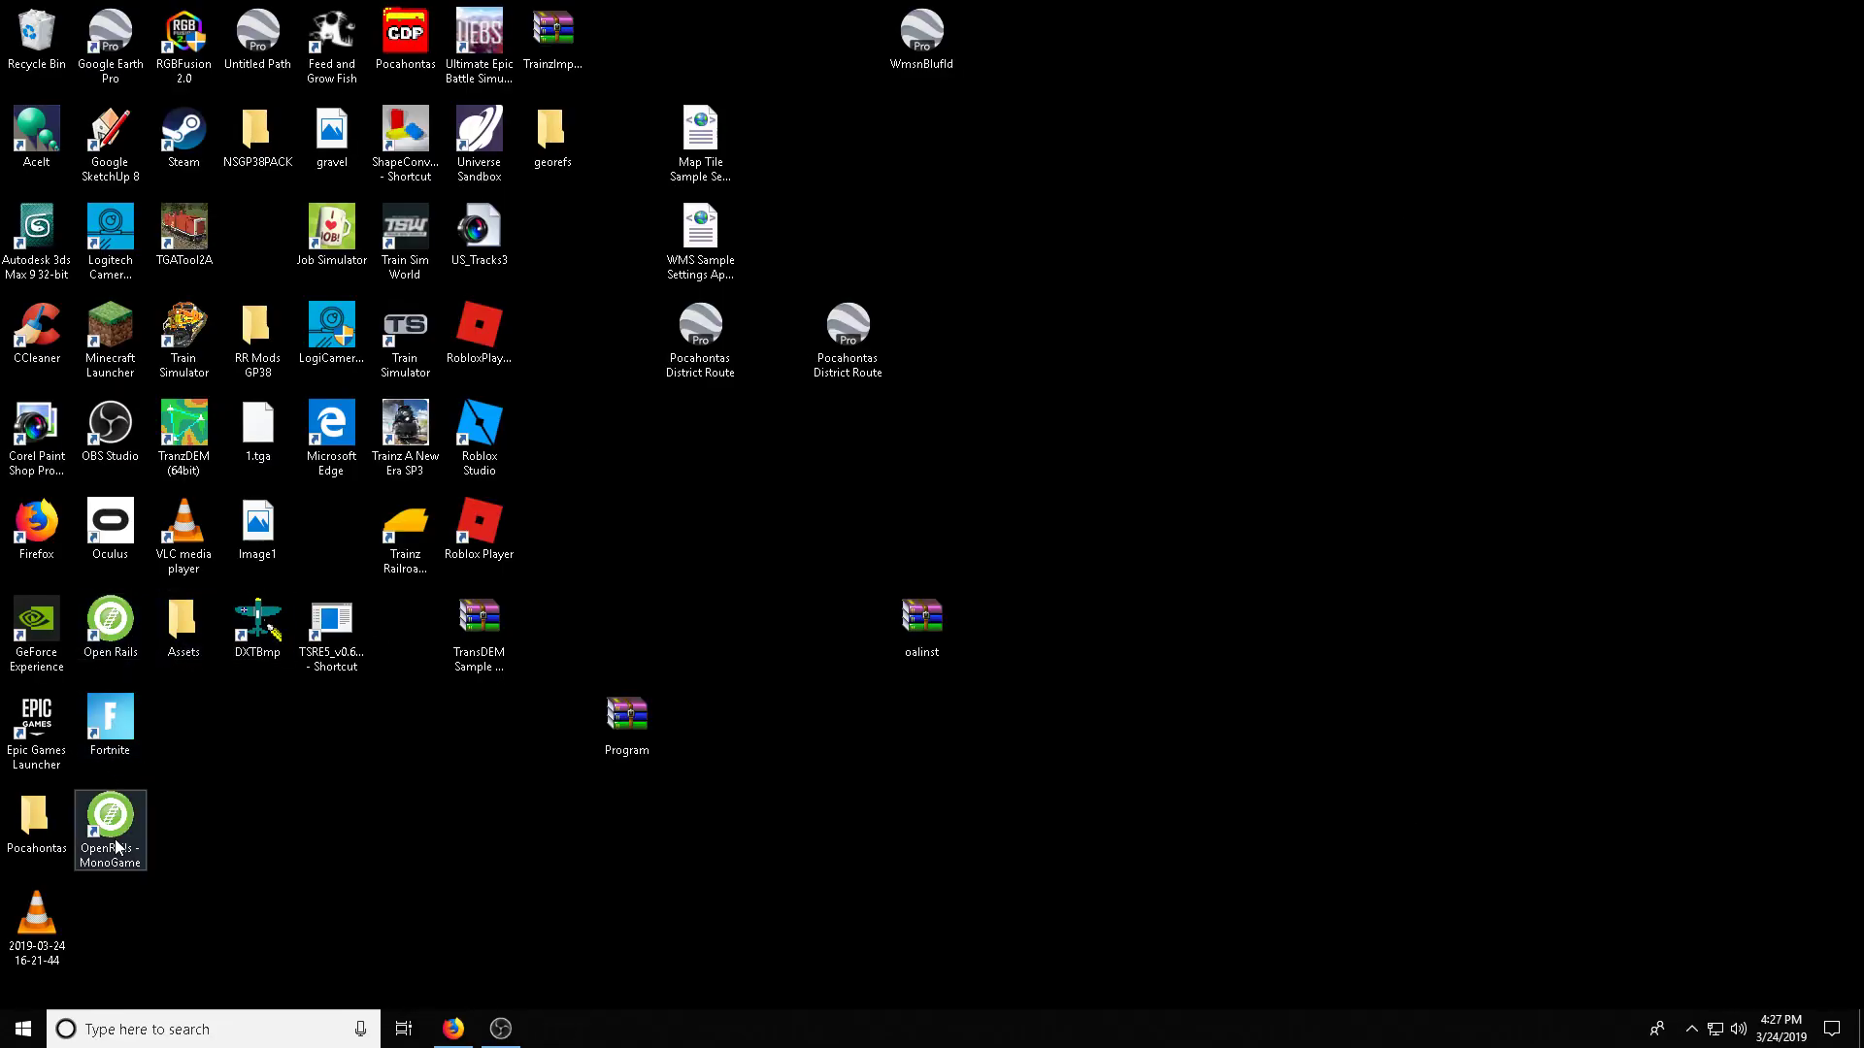
pyautogui.doubleClick(109, 627)
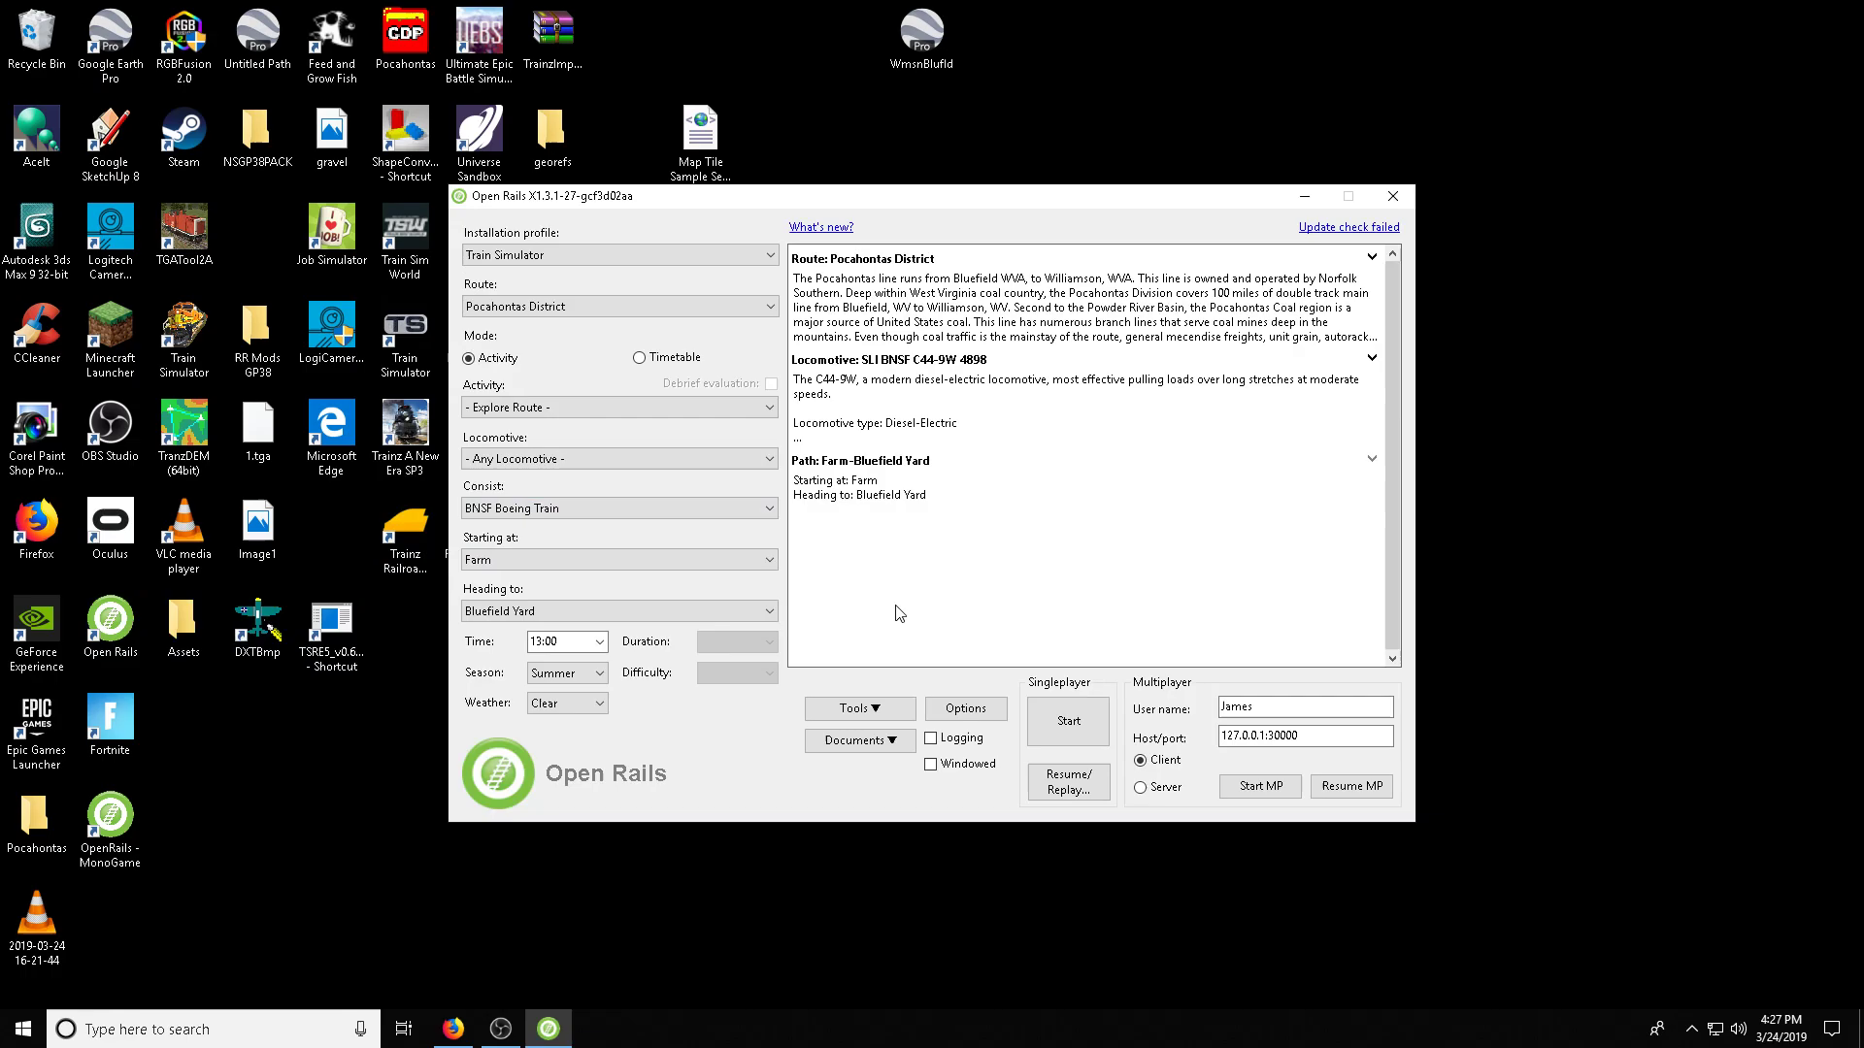
pyautogui.click(1069, 721)
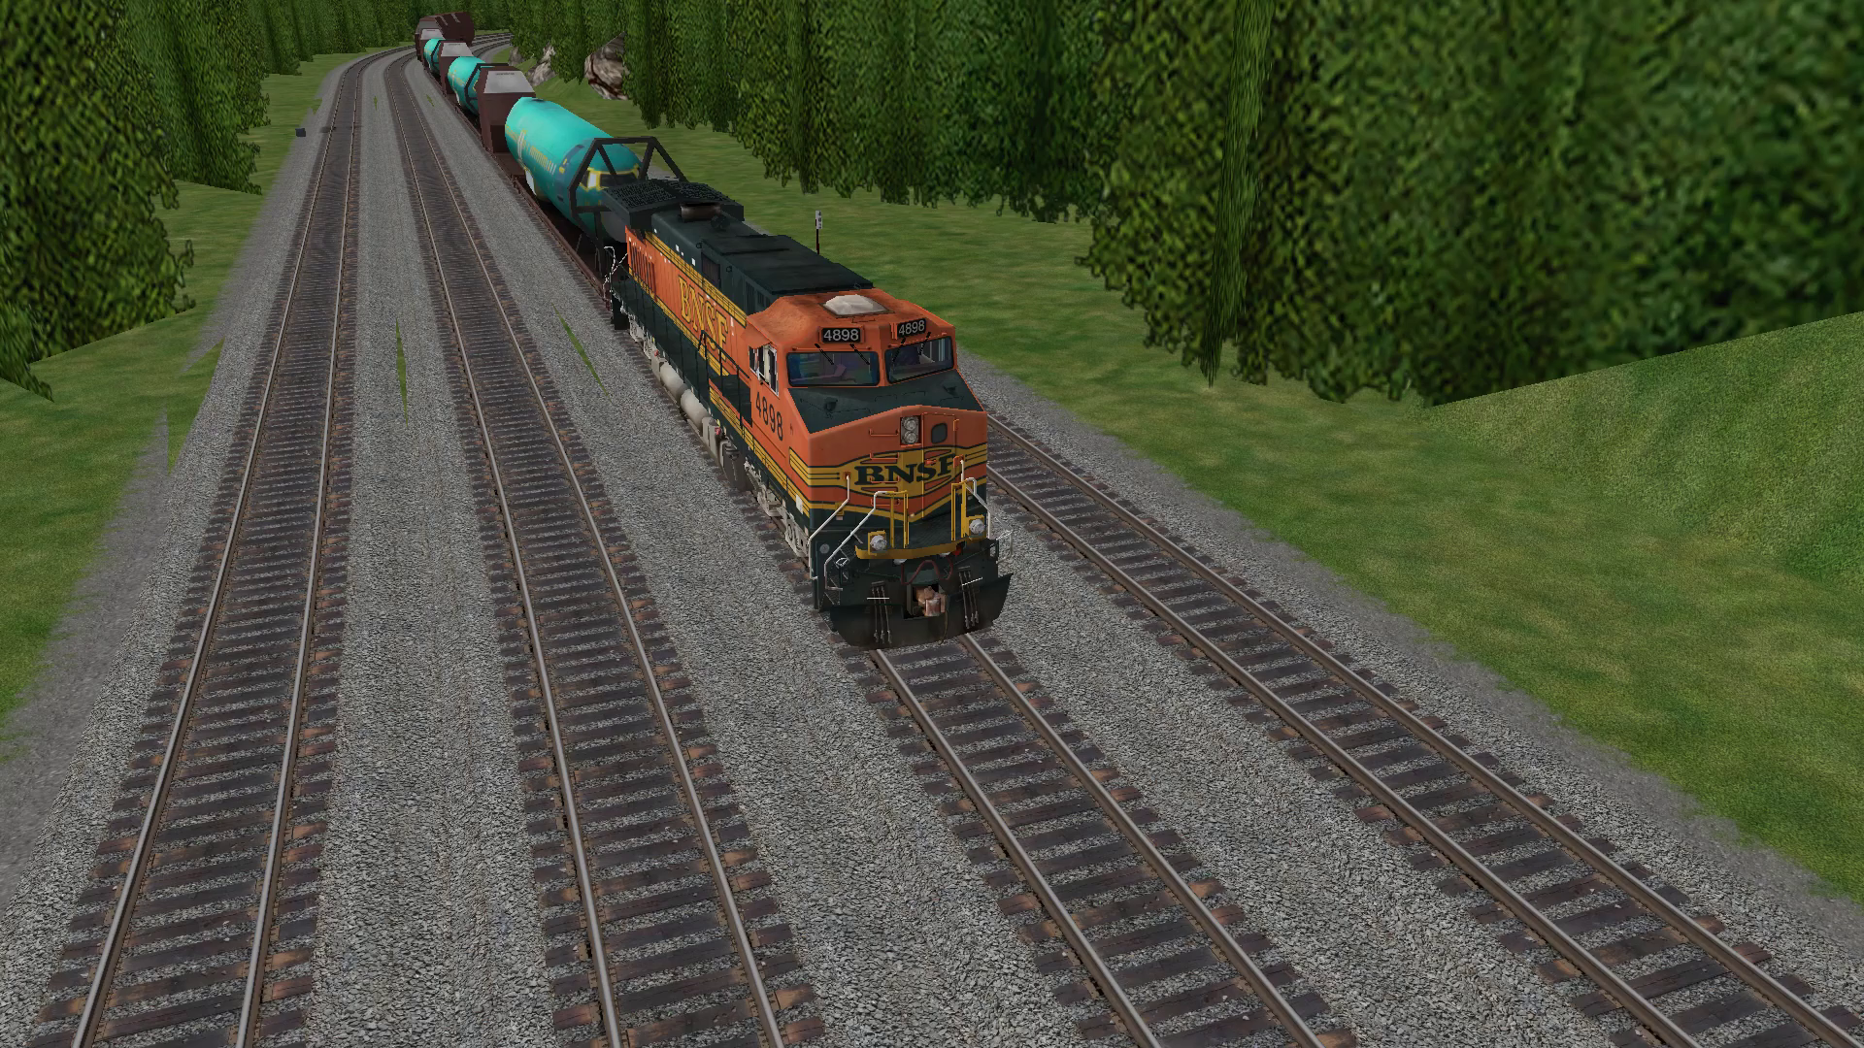
pyautogui.press('F5')
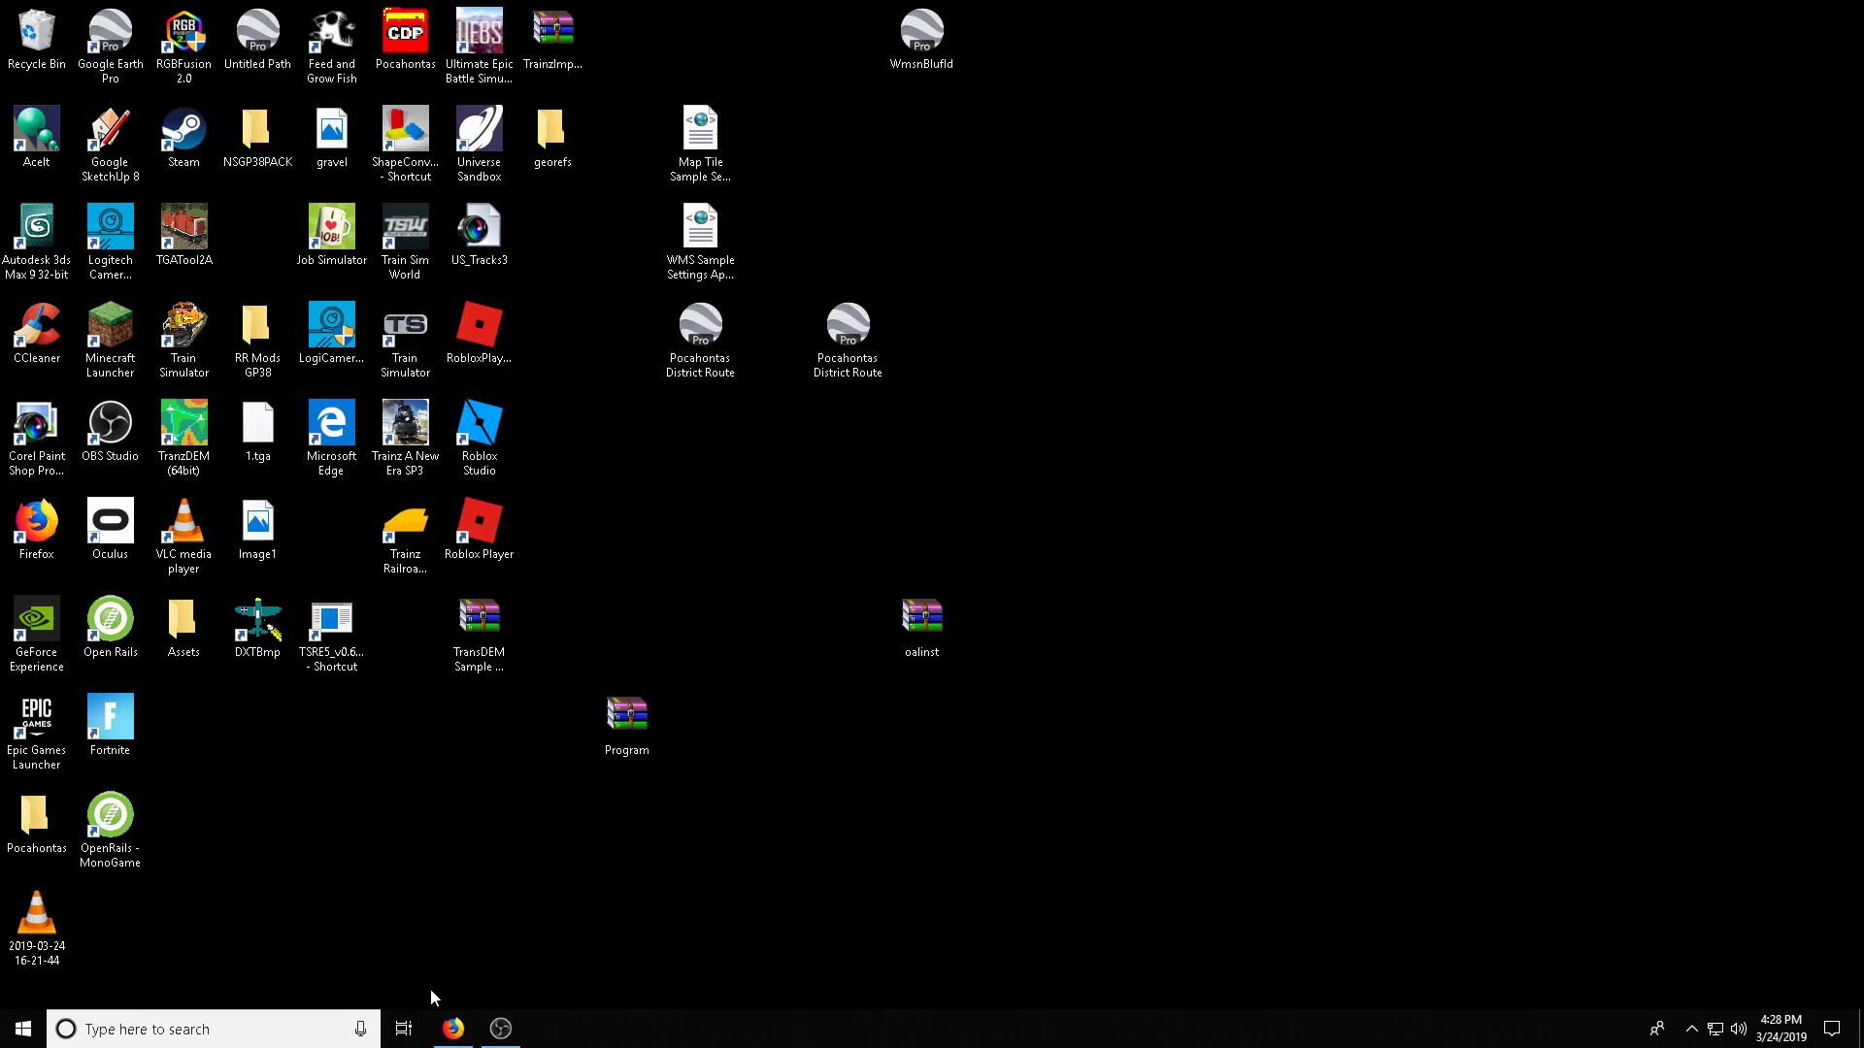
# Switch to Firefox and compare the GitHub MonoGame 3.7 Release page with the OR NewYear MG thread on Elvas Tower.
pyautogui.click(452, 1029)
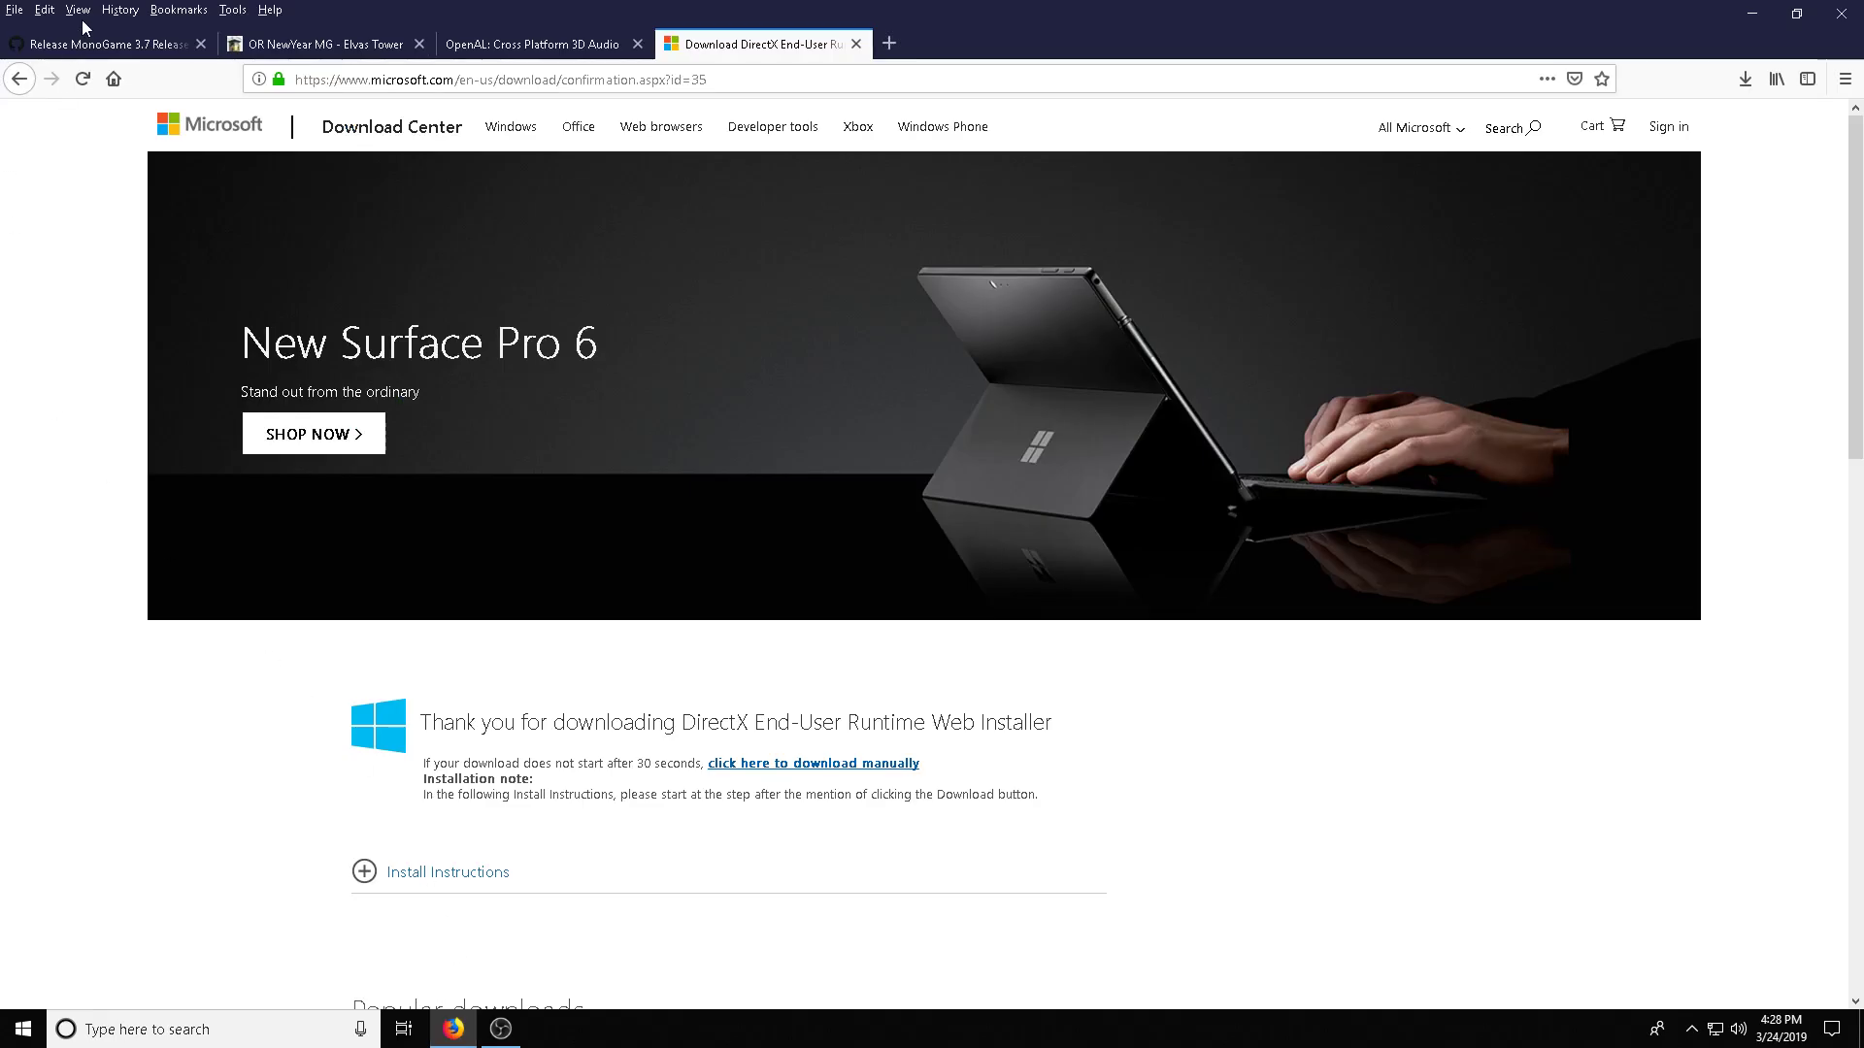
pyautogui.click(107, 41)
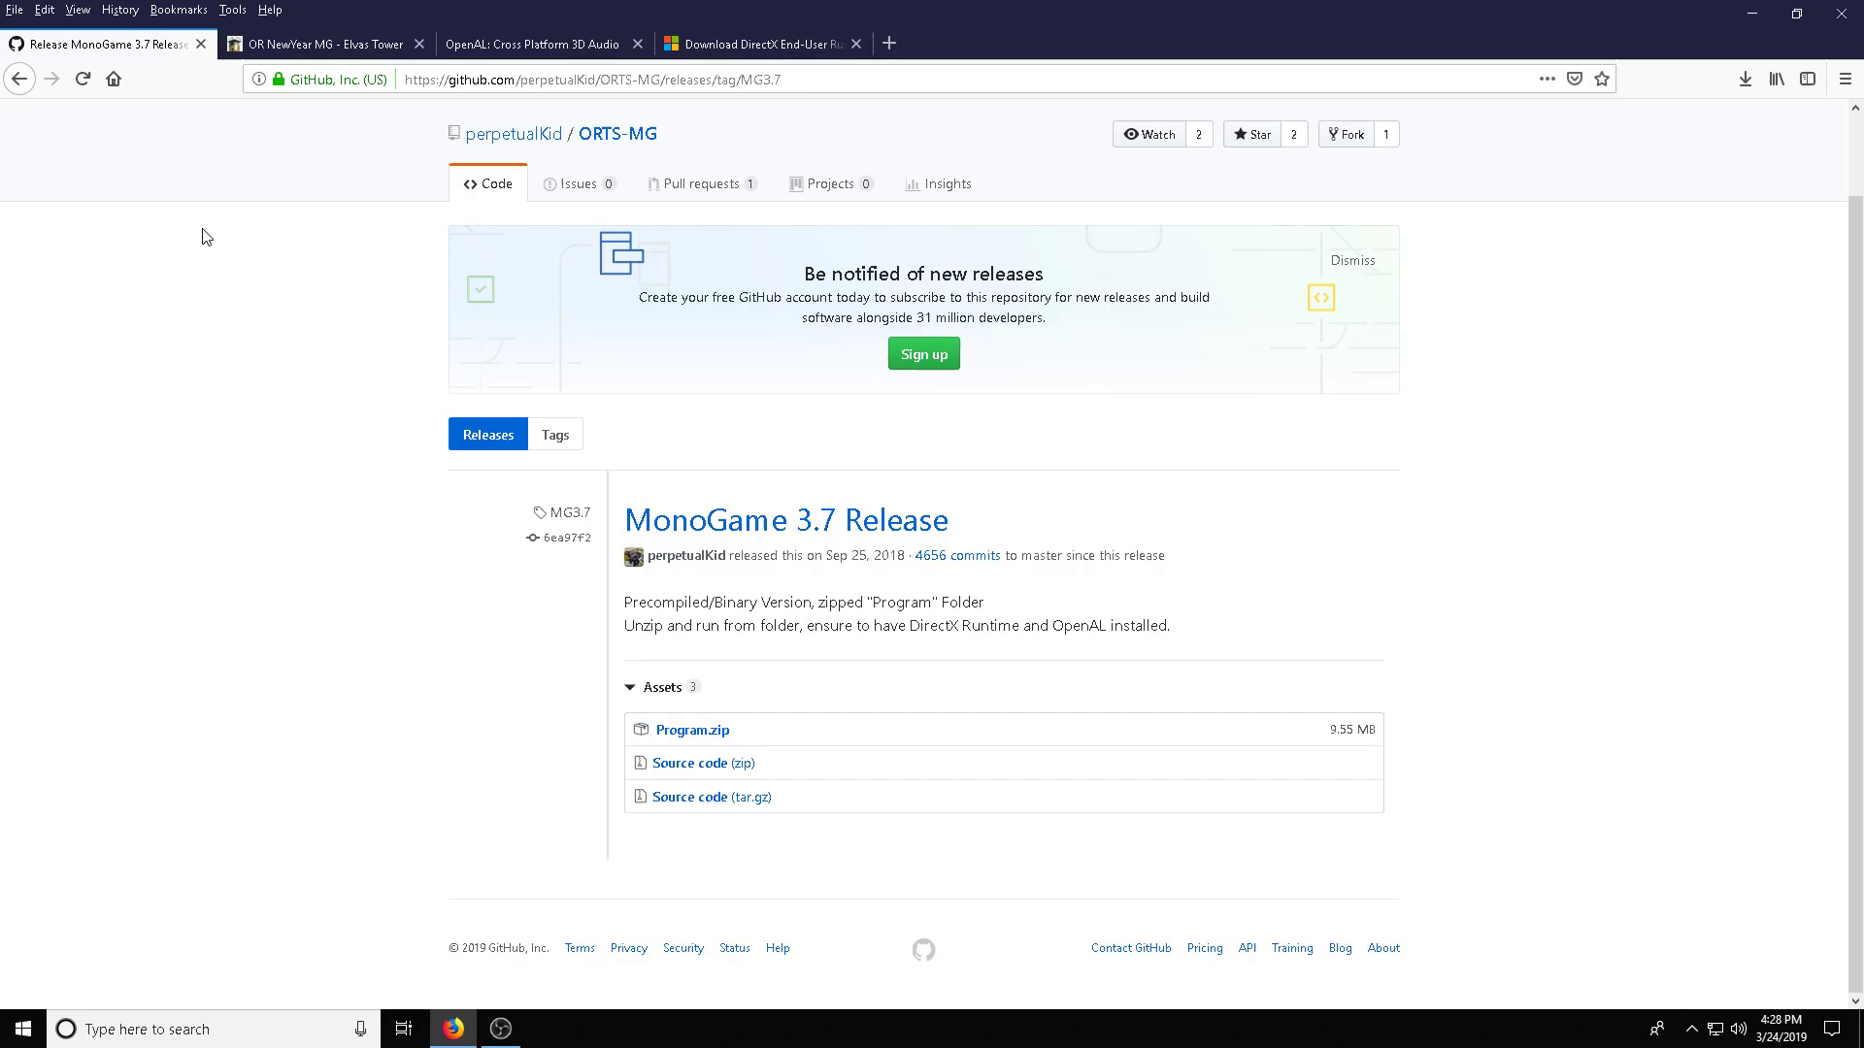
pyautogui.click(289, 37)
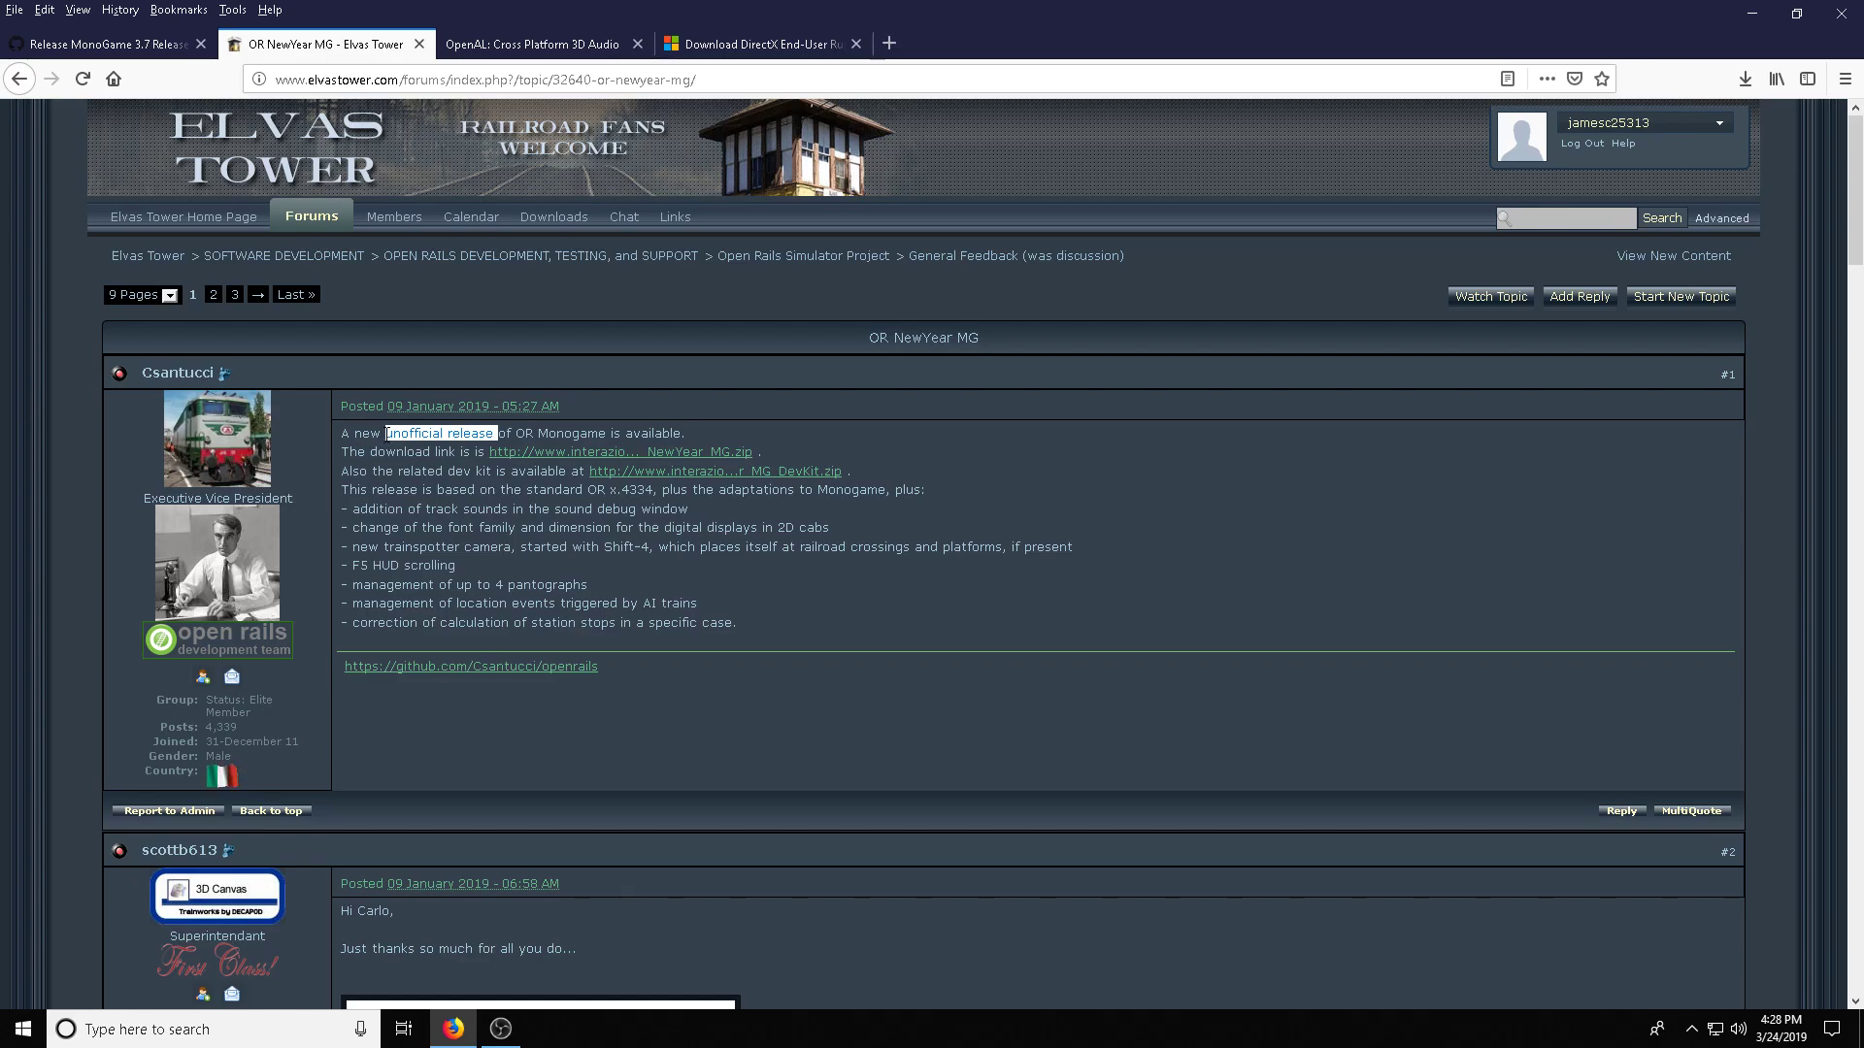
pyautogui.click(98, 43)
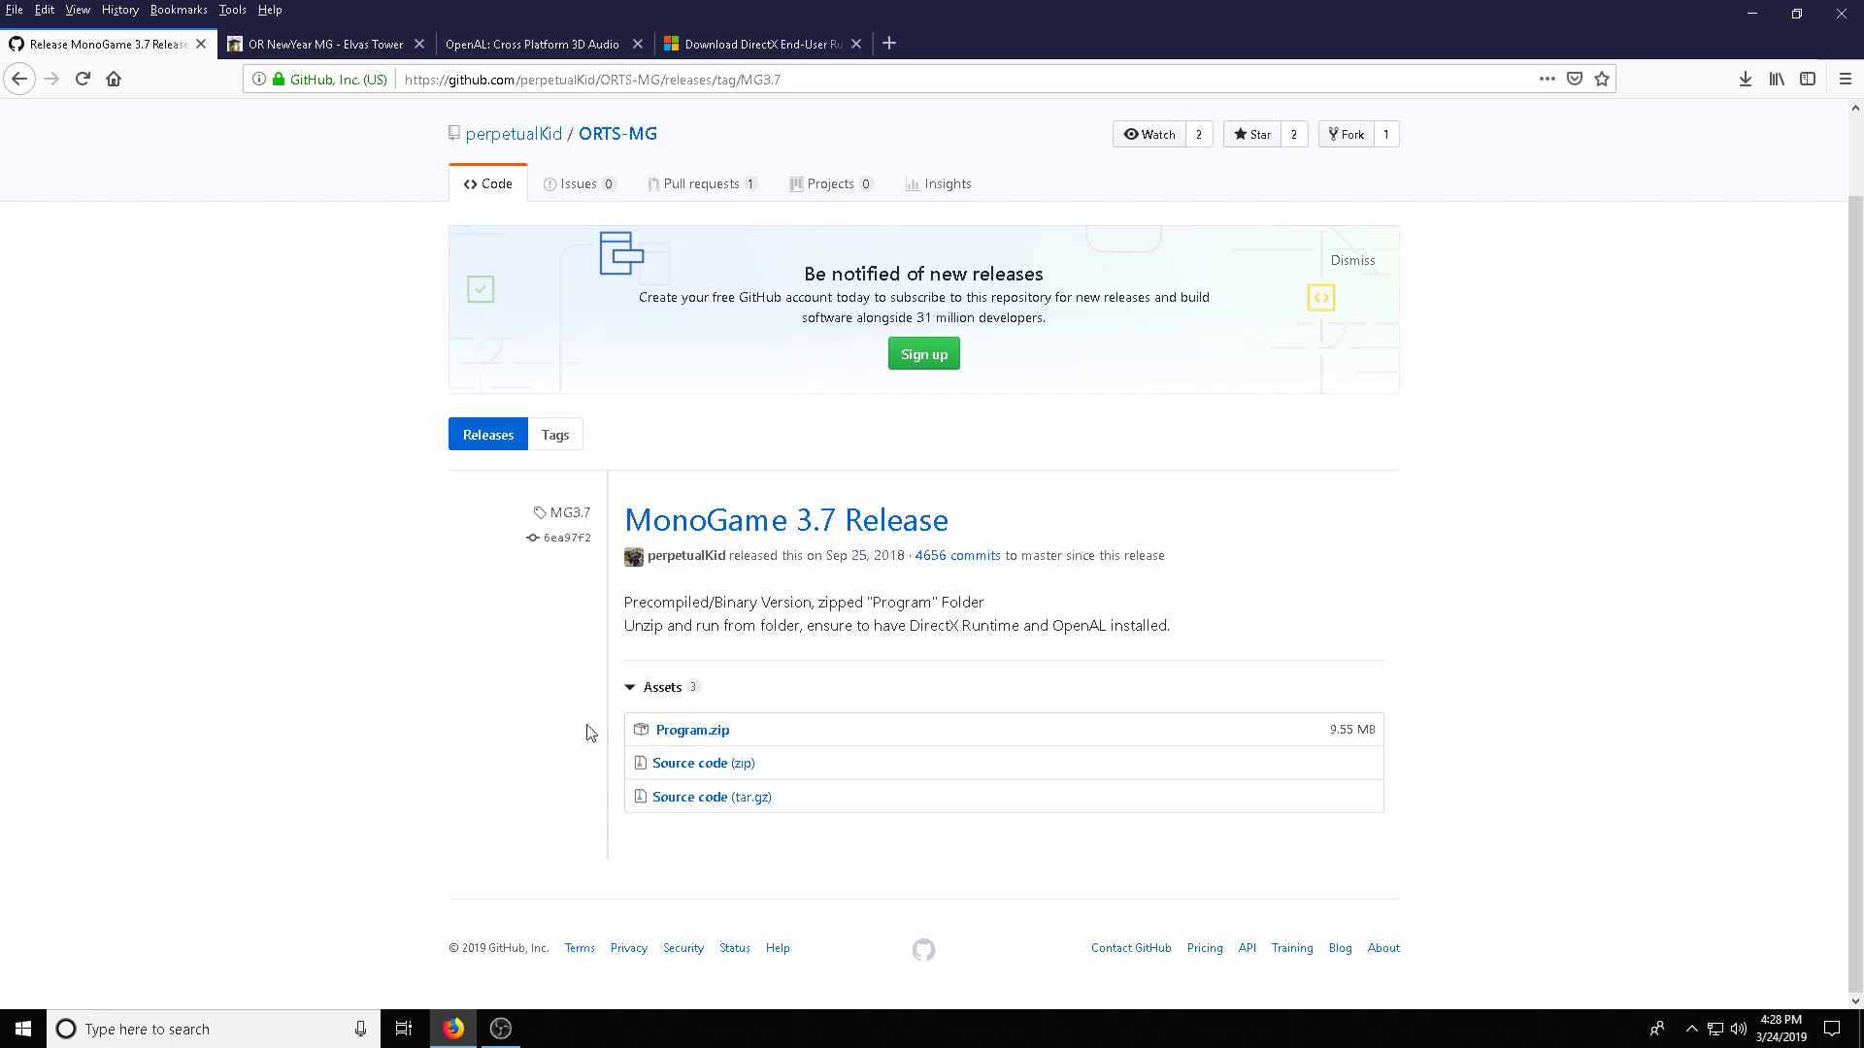
pyautogui.hotkey('ctrl', 'Tab')
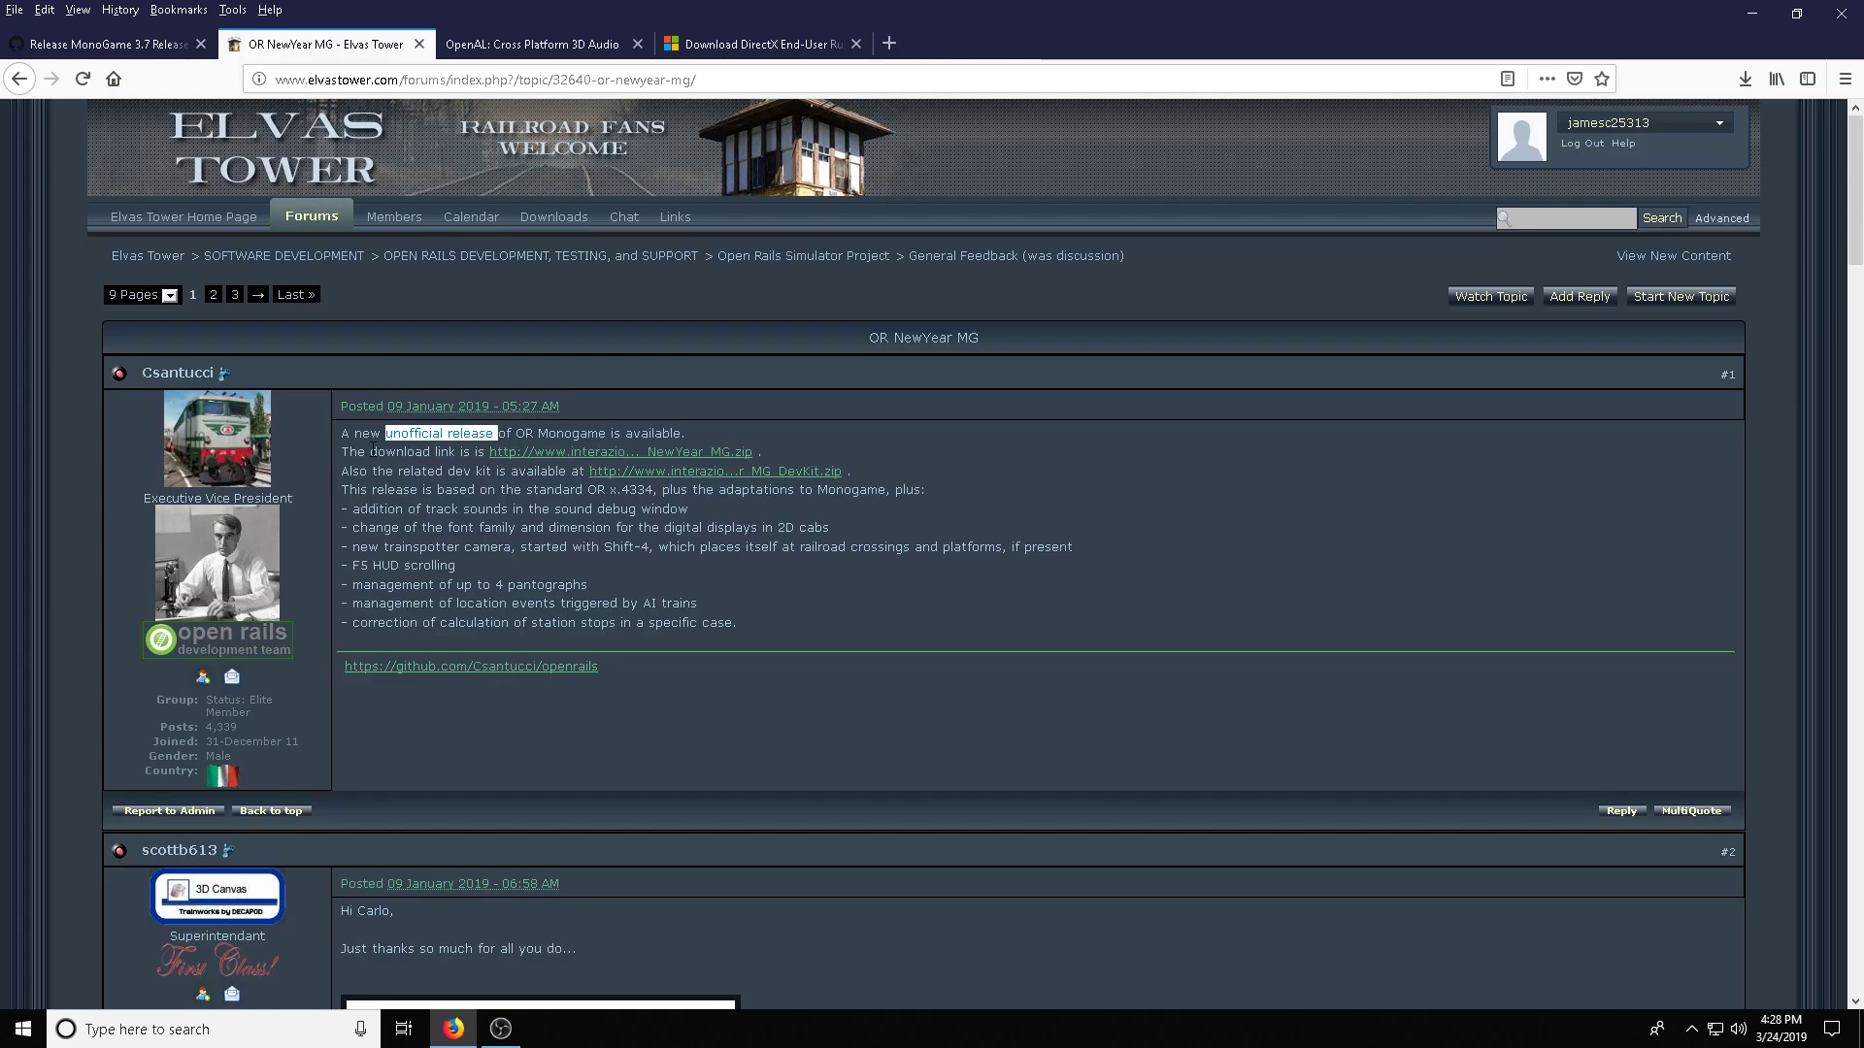
# Go back to the Elvas Tower search results for monogame and look through the listed topics.
pyautogui.click(19, 78)
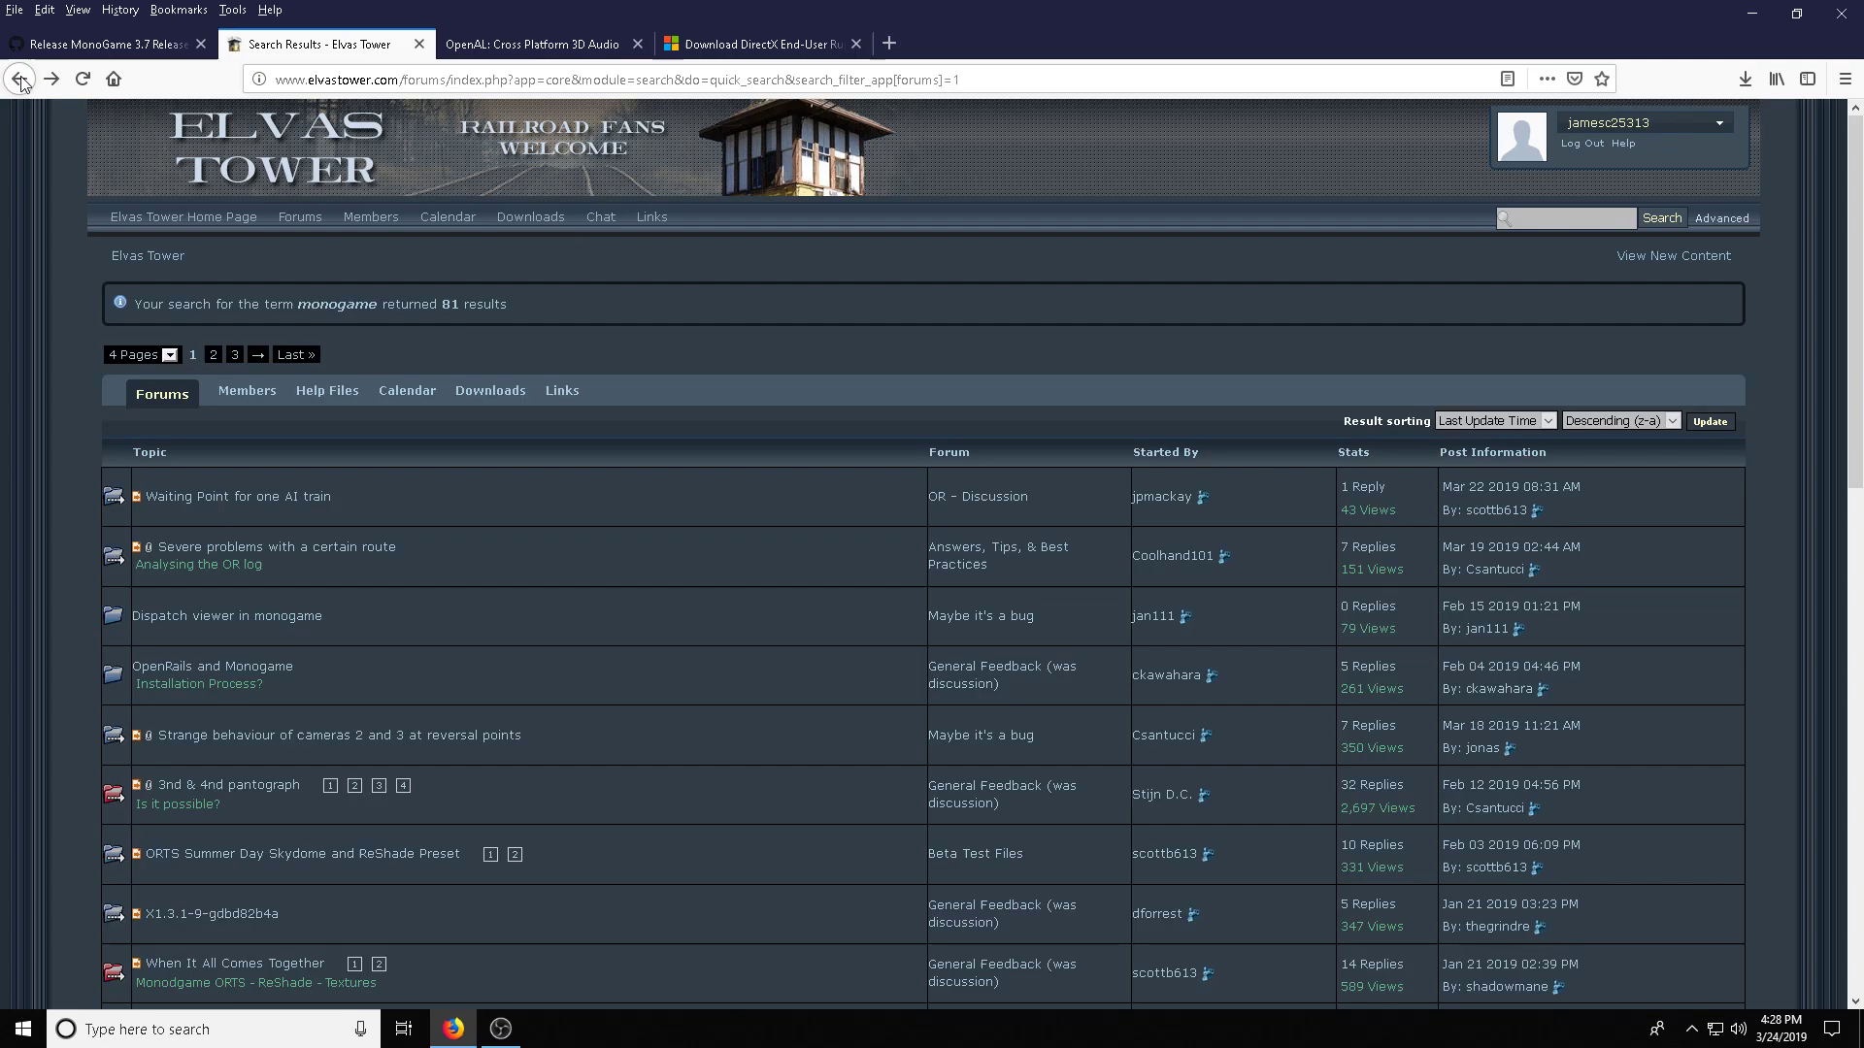
pyautogui.scroll(-5, 259, 583)
pyautogui.scroll(2, 258, 584)
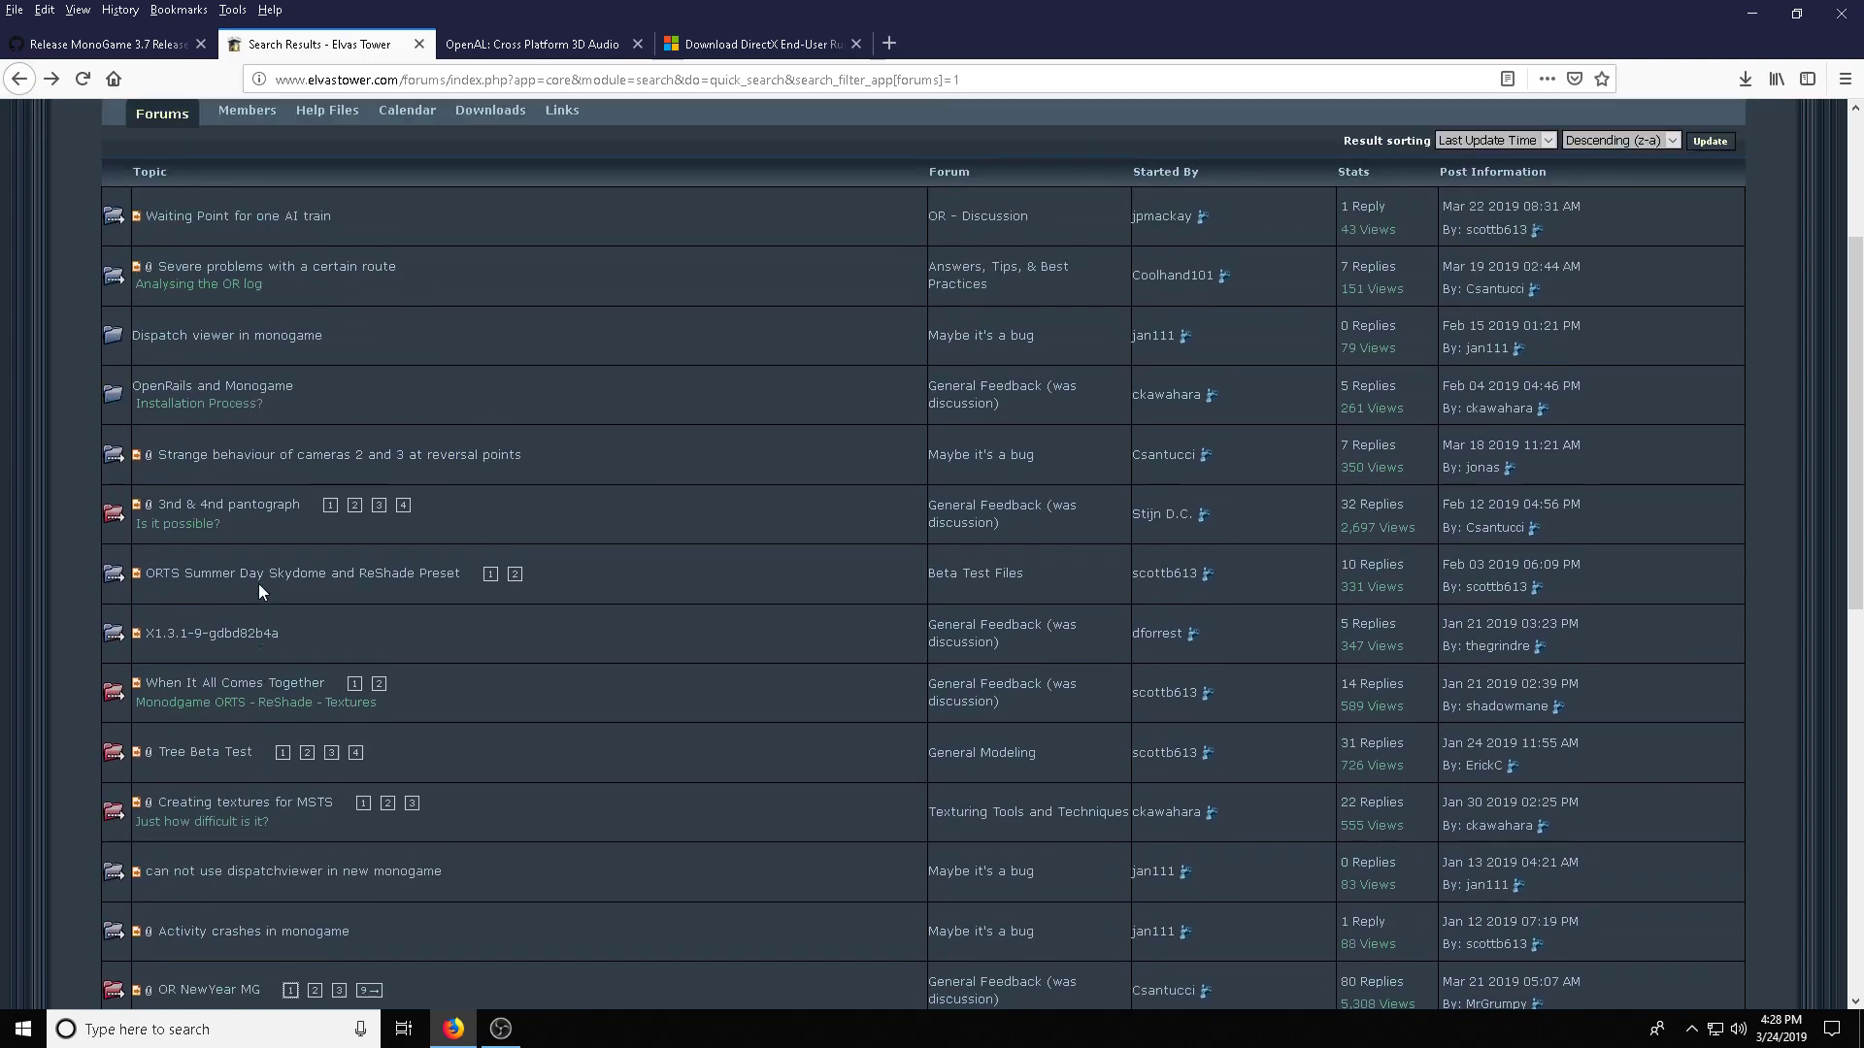
pyautogui.scroll(2, 258, 585)
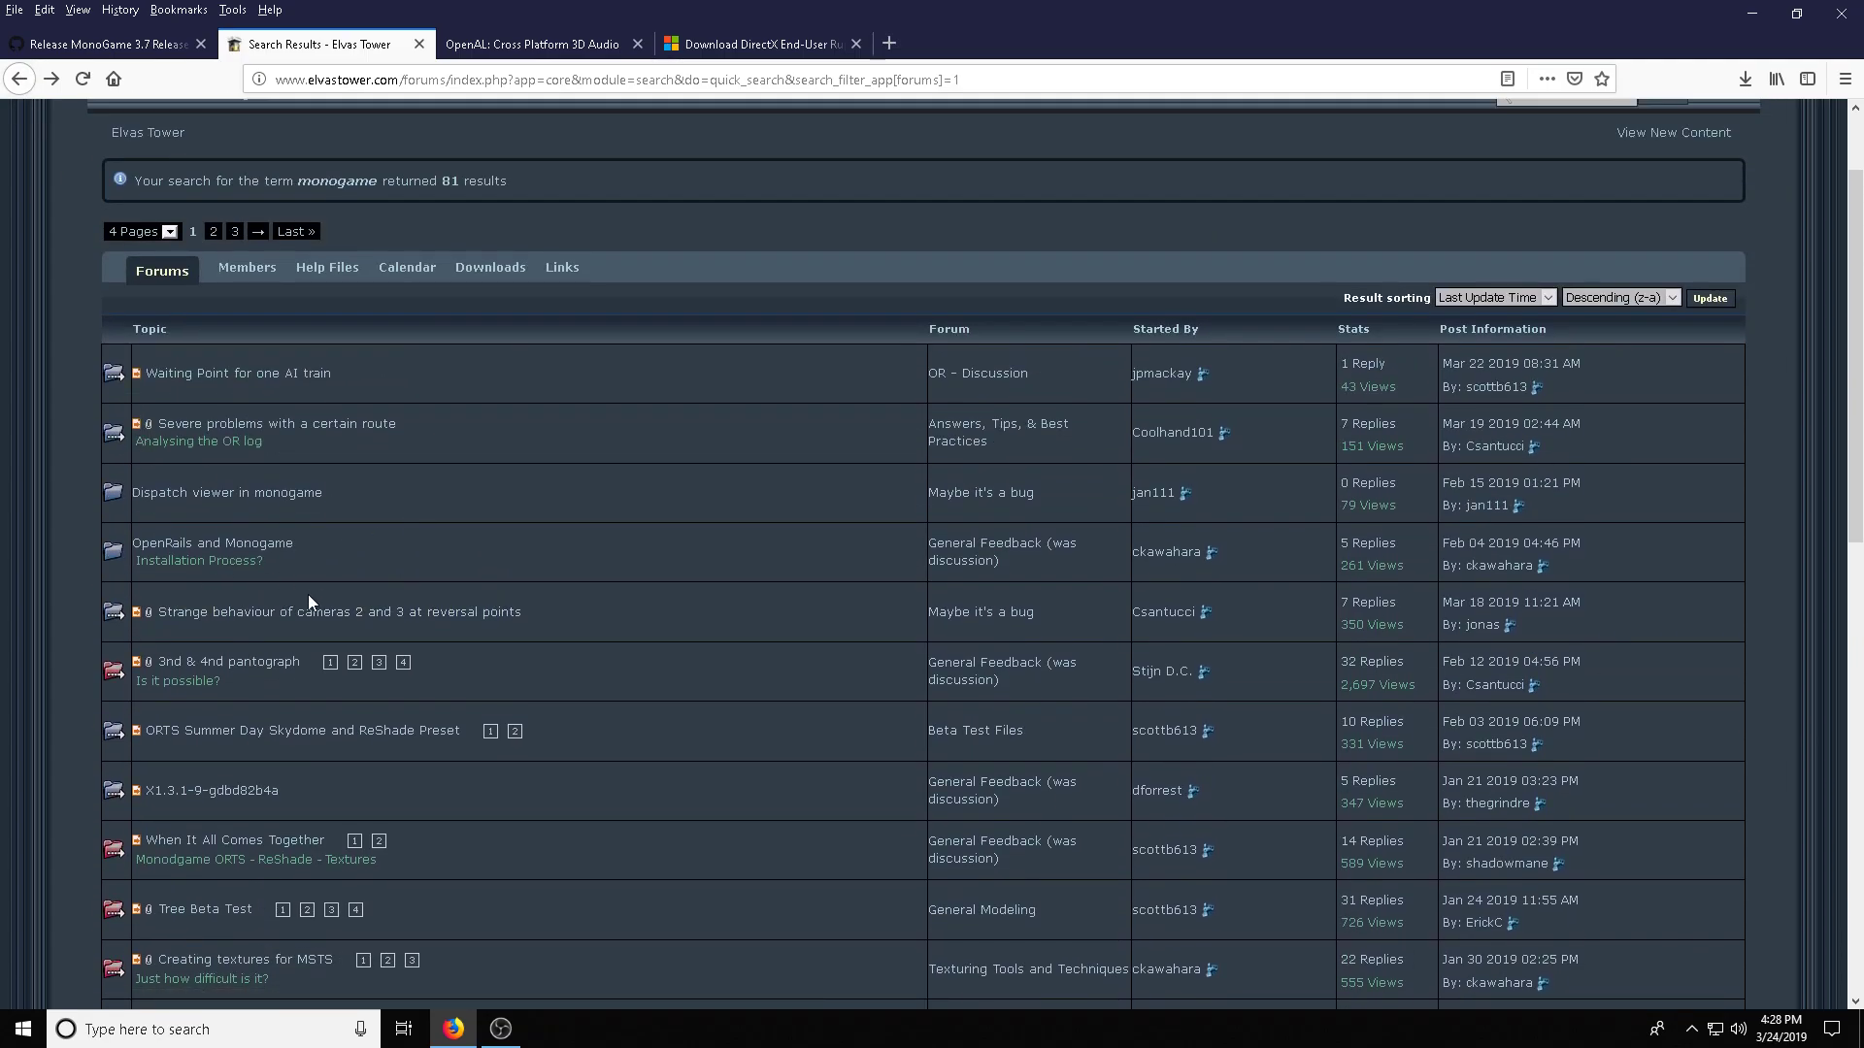
pyautogui.scroll(-2, 301, 588)
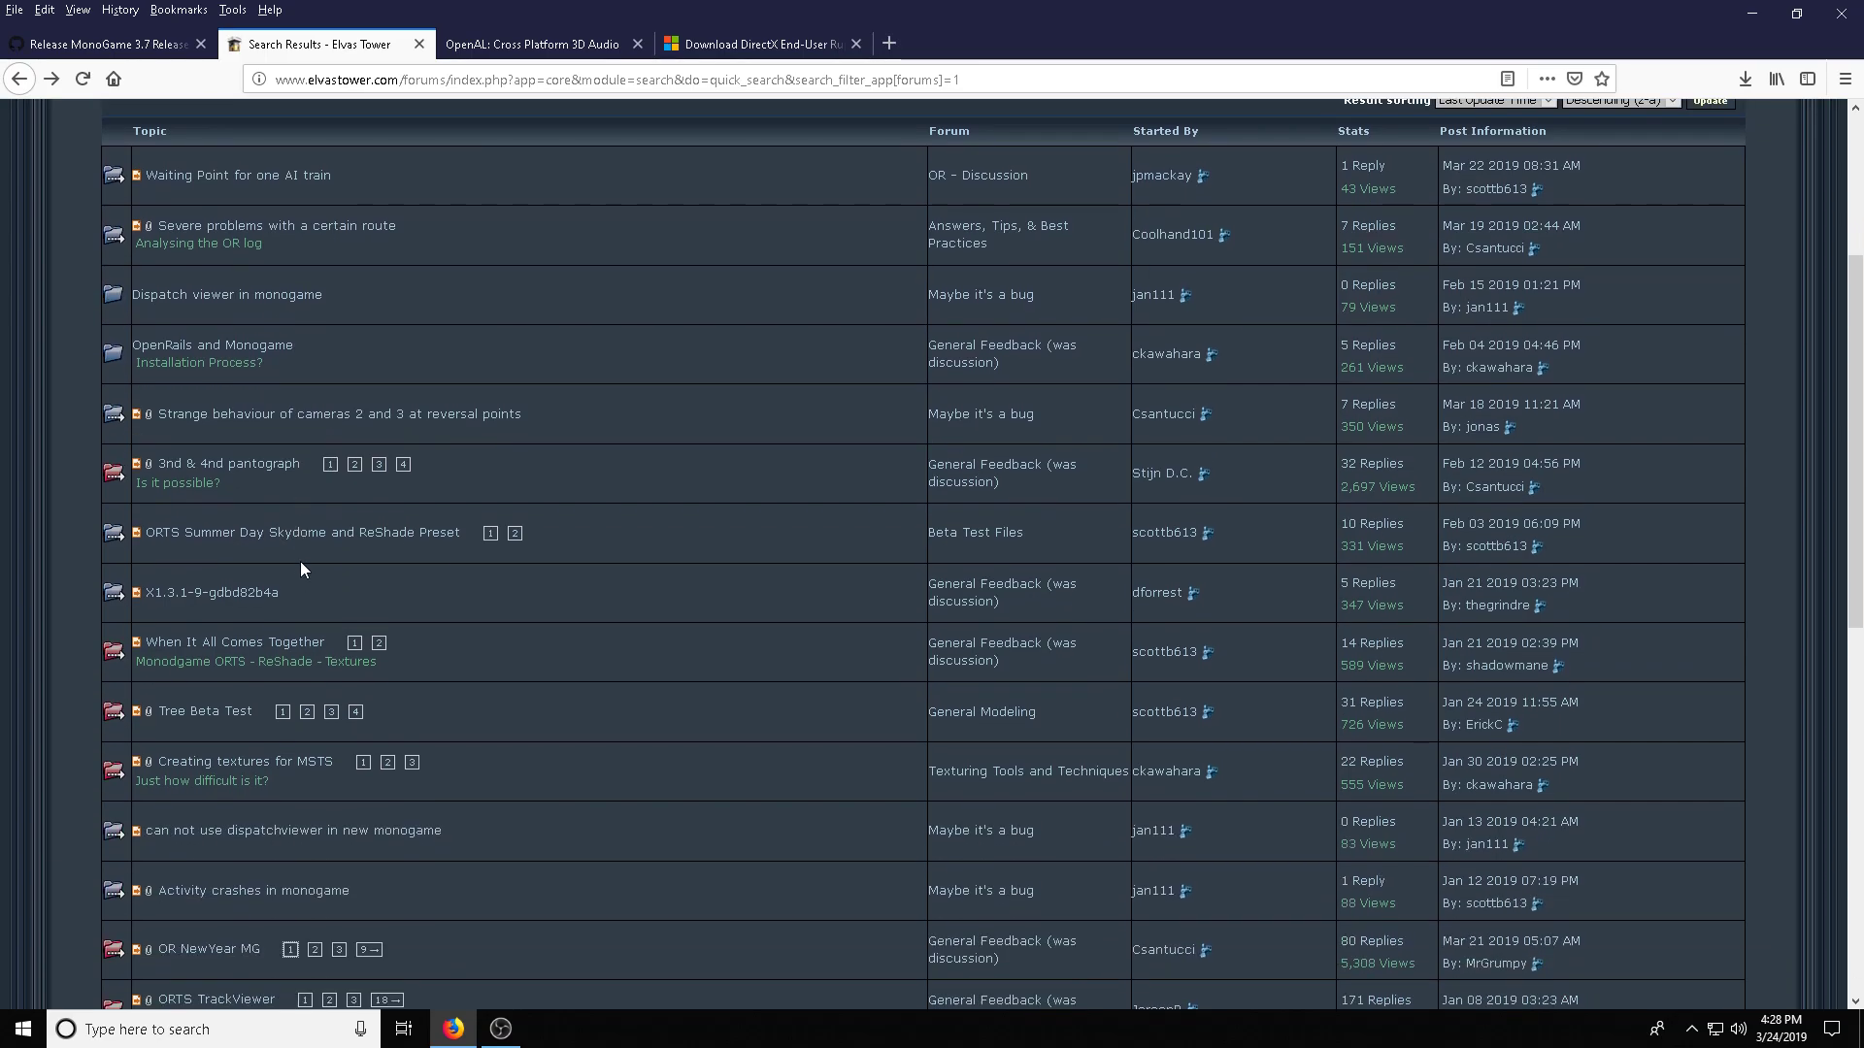
# Return to the GitHub MonoGame 3.7 Release page and review its Program.zip download.
pyautogui.click(106, 44)
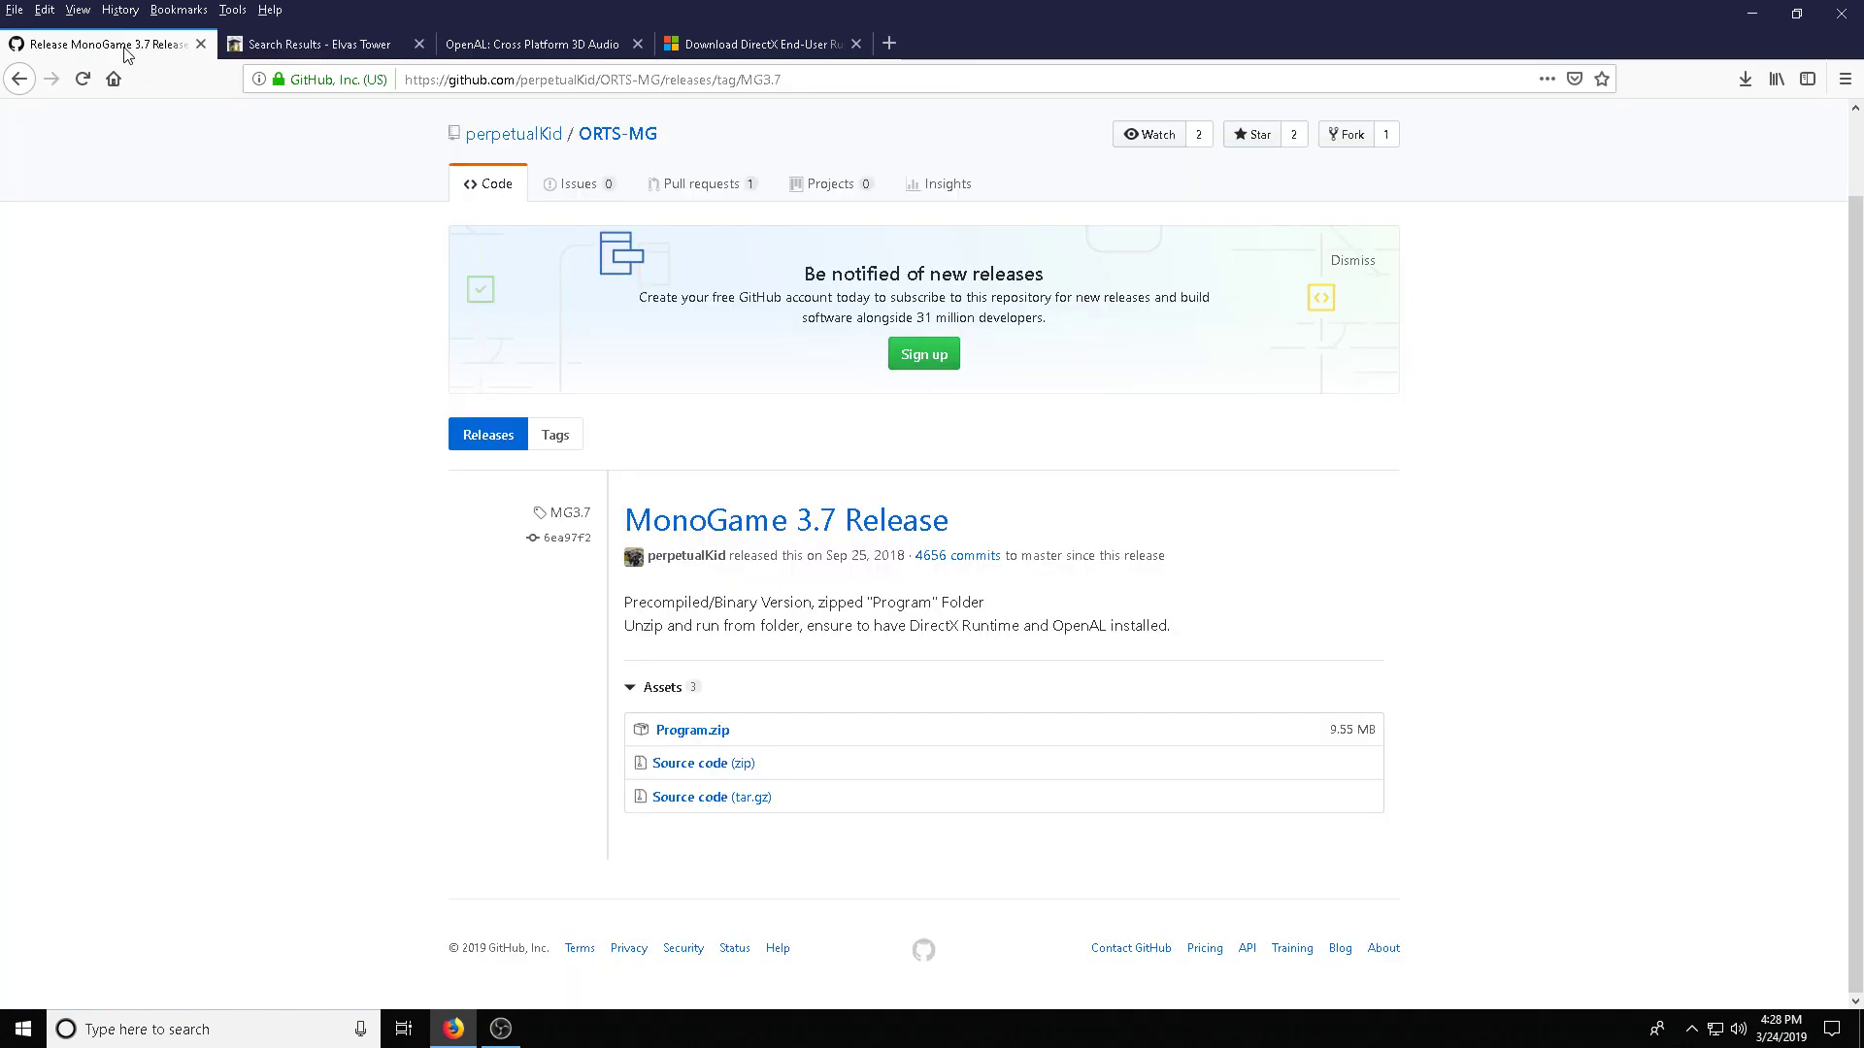
pyautogui.scroll(2, 343, 430)
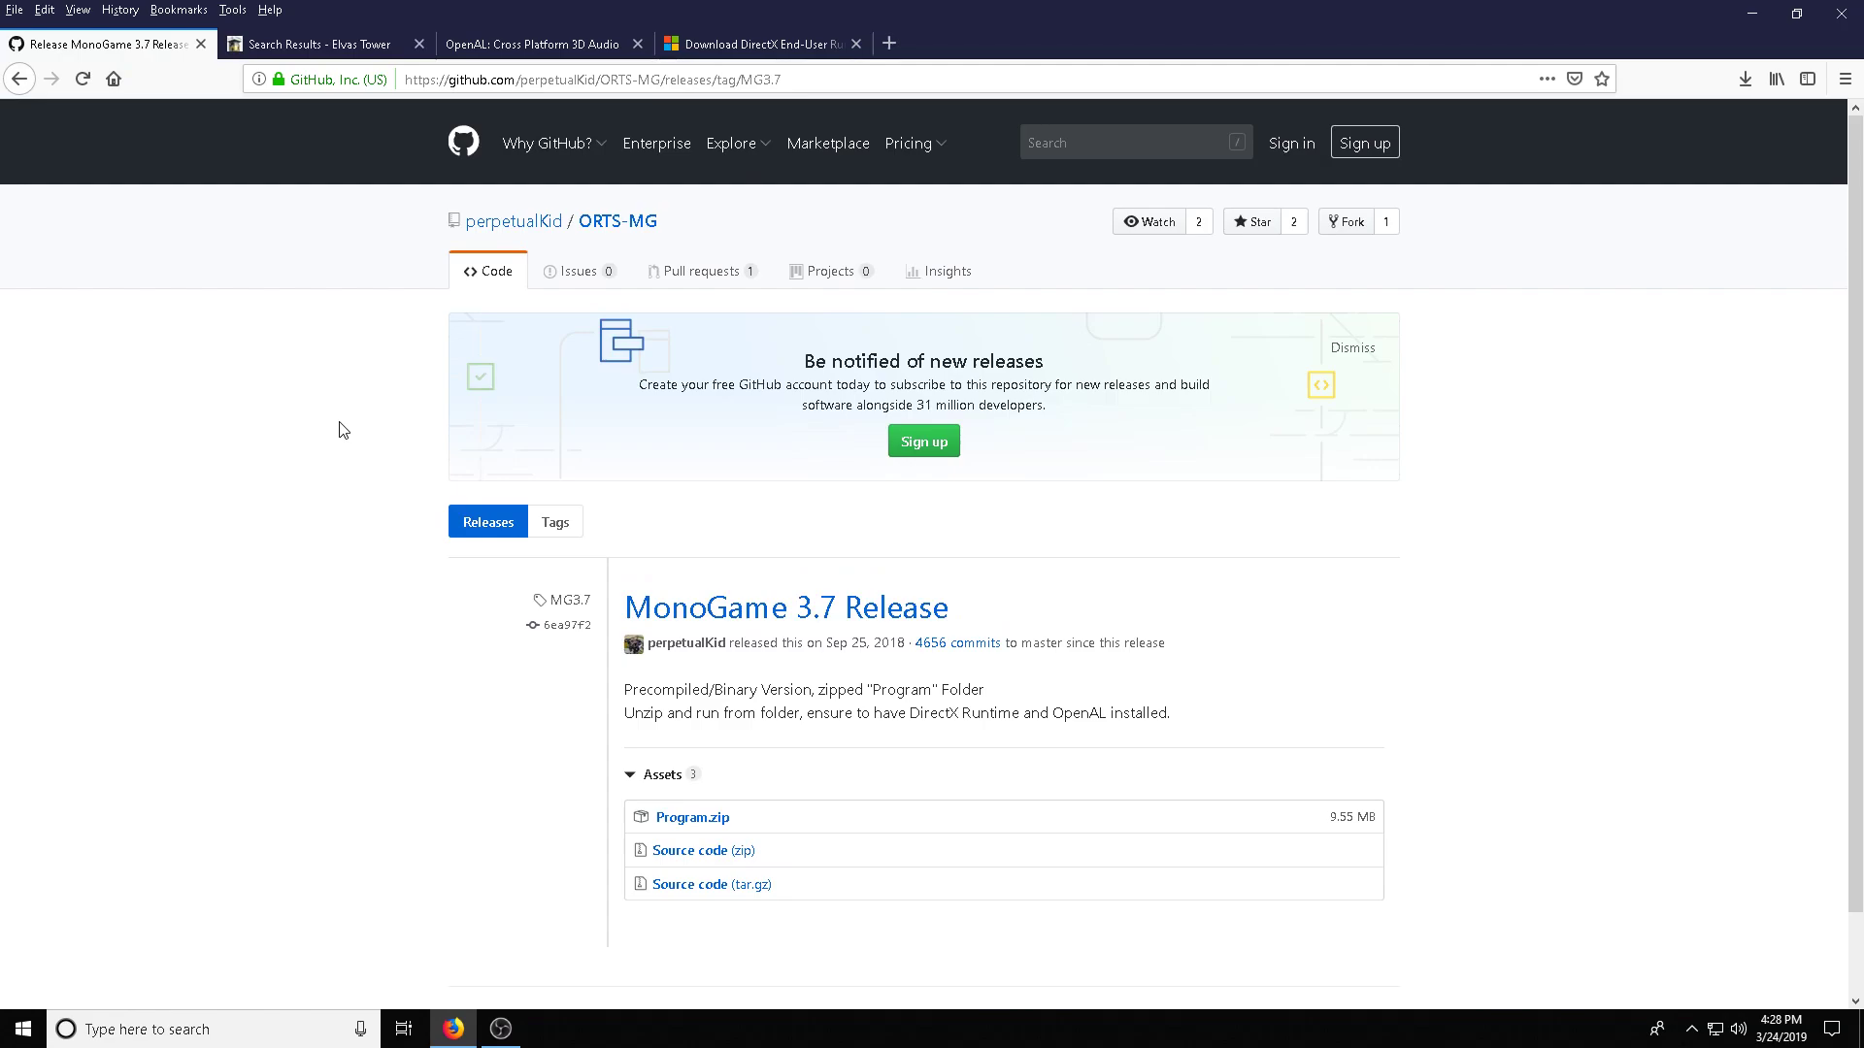
pyautogui.scroll(-2, 586, 453)
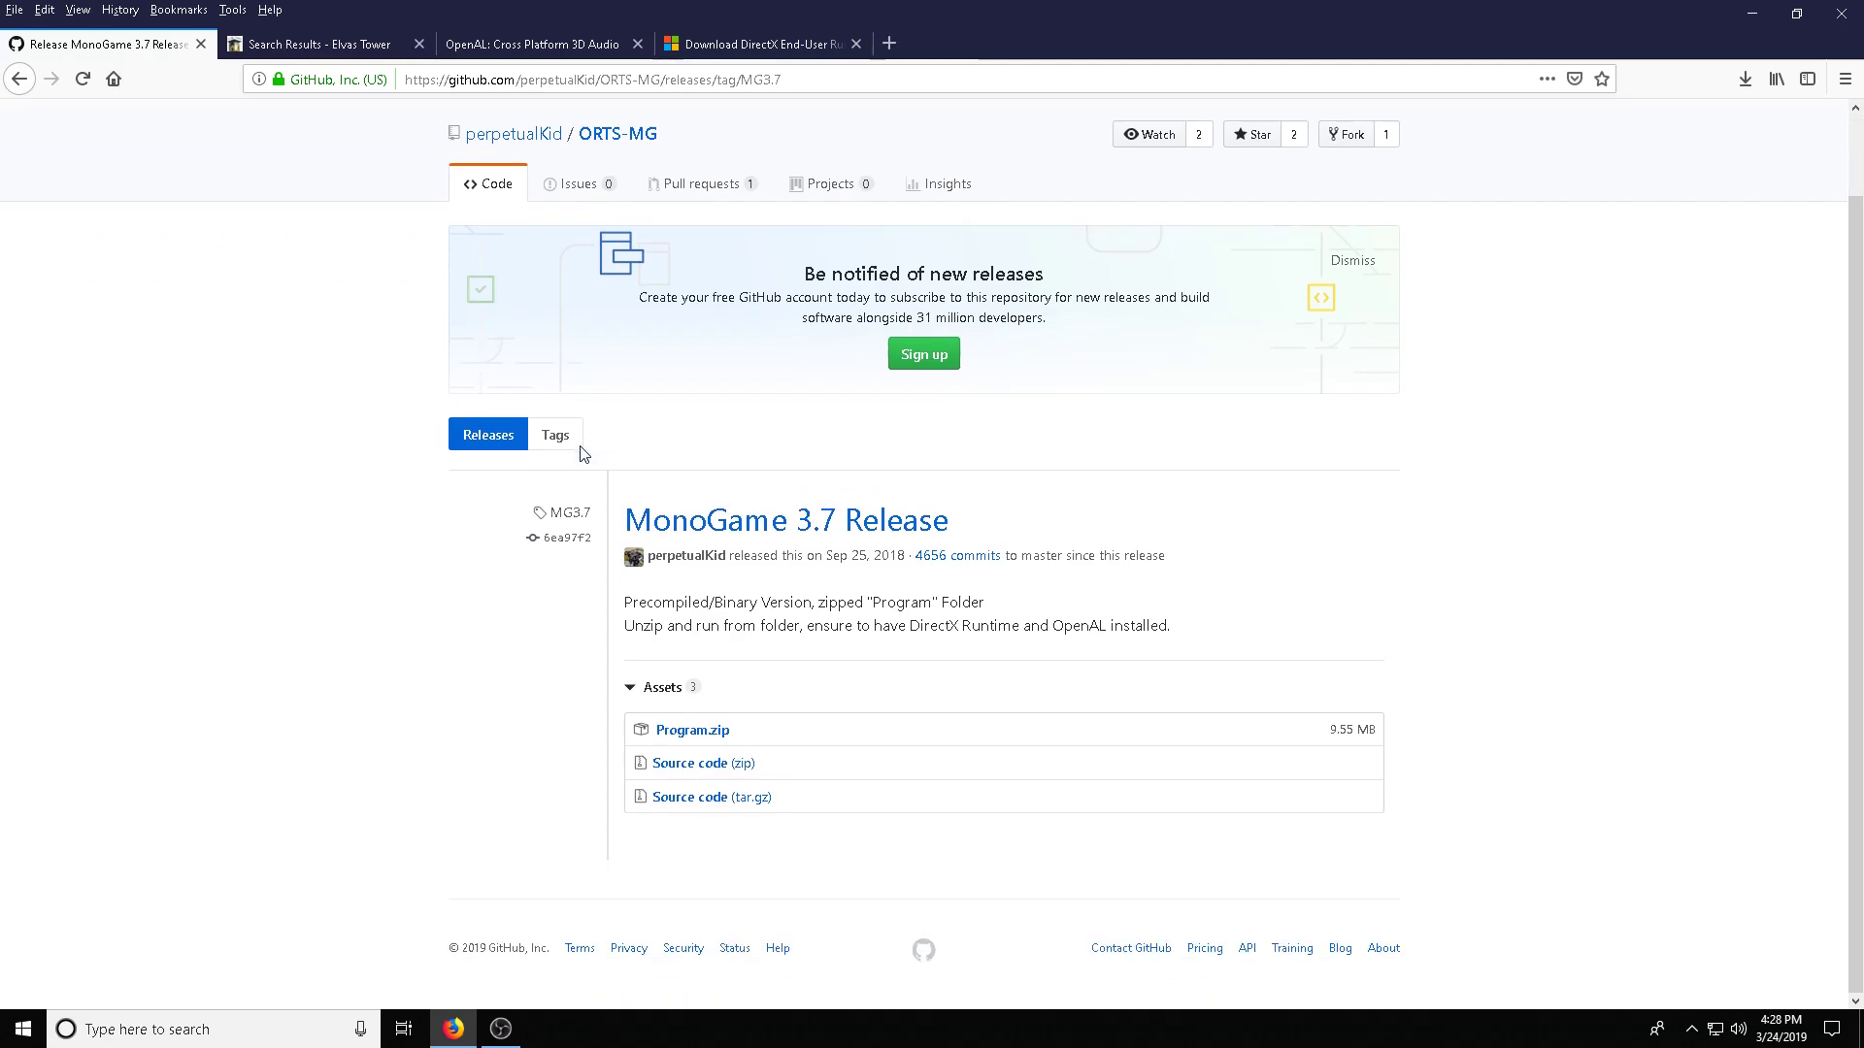
pyautogui.click(692, 734)
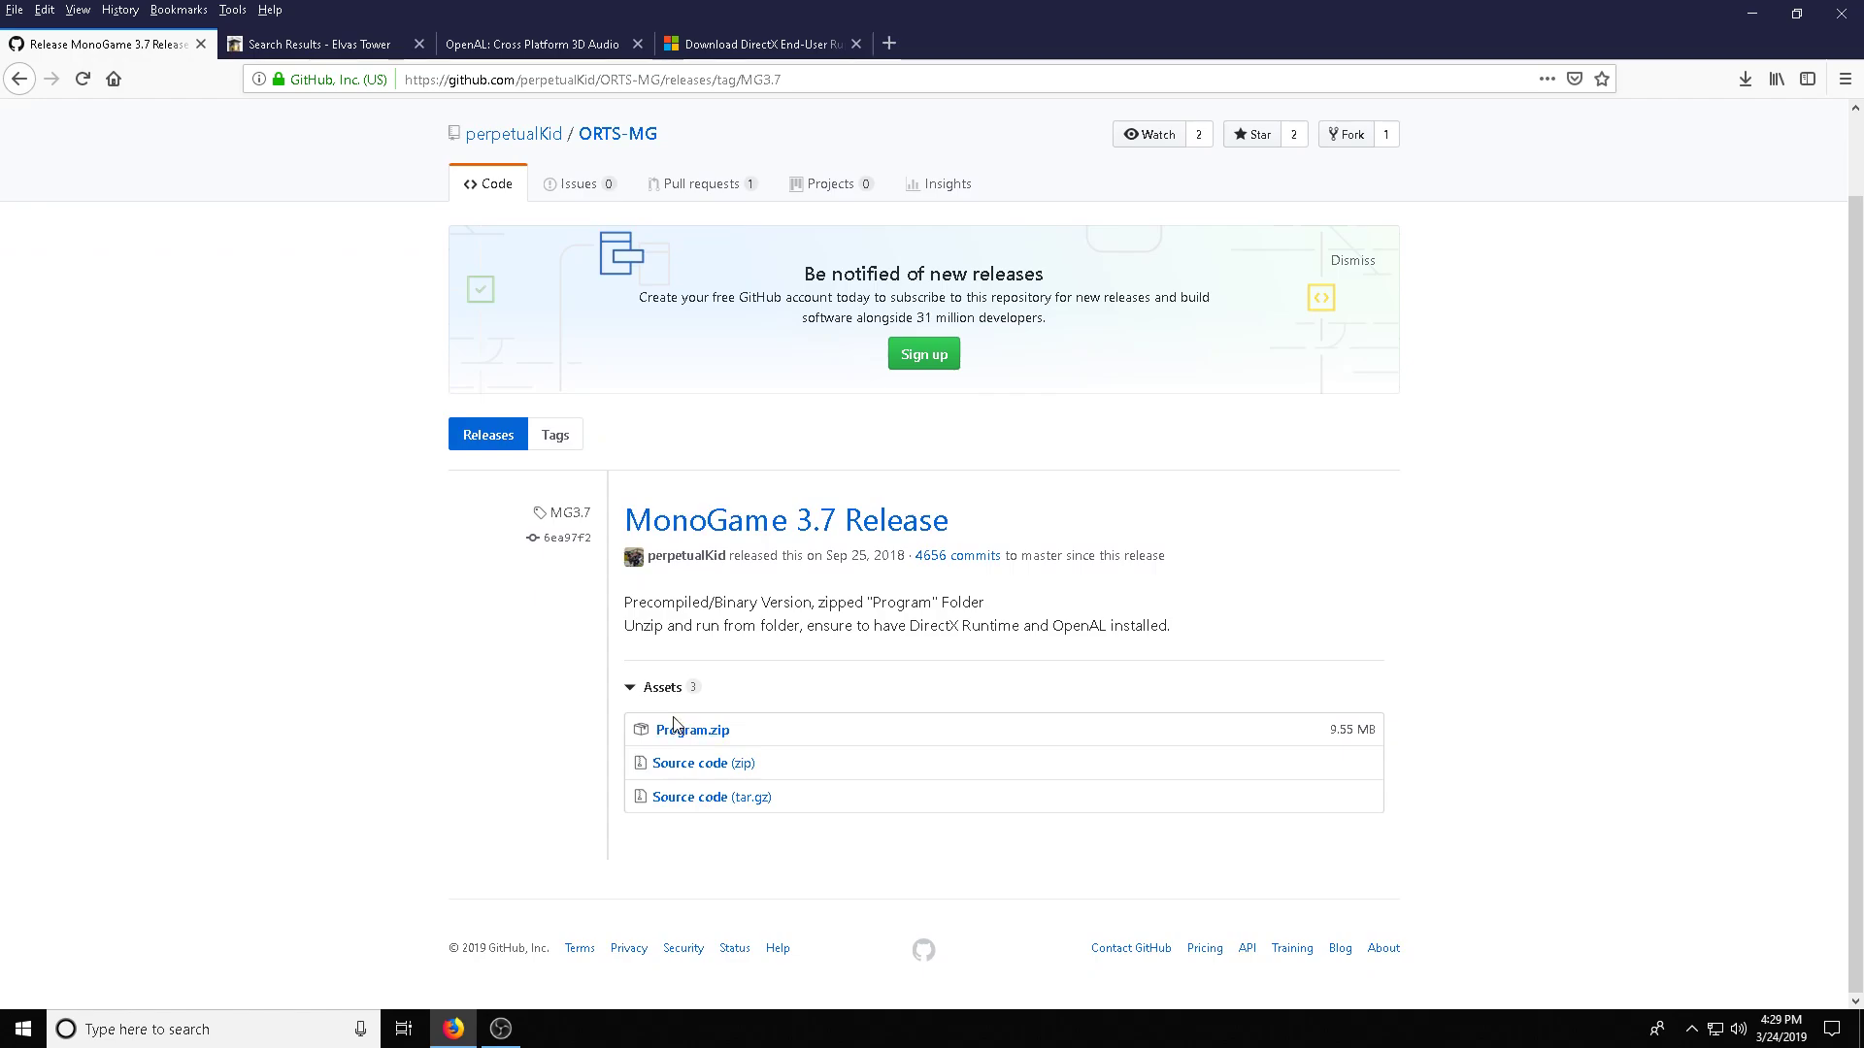